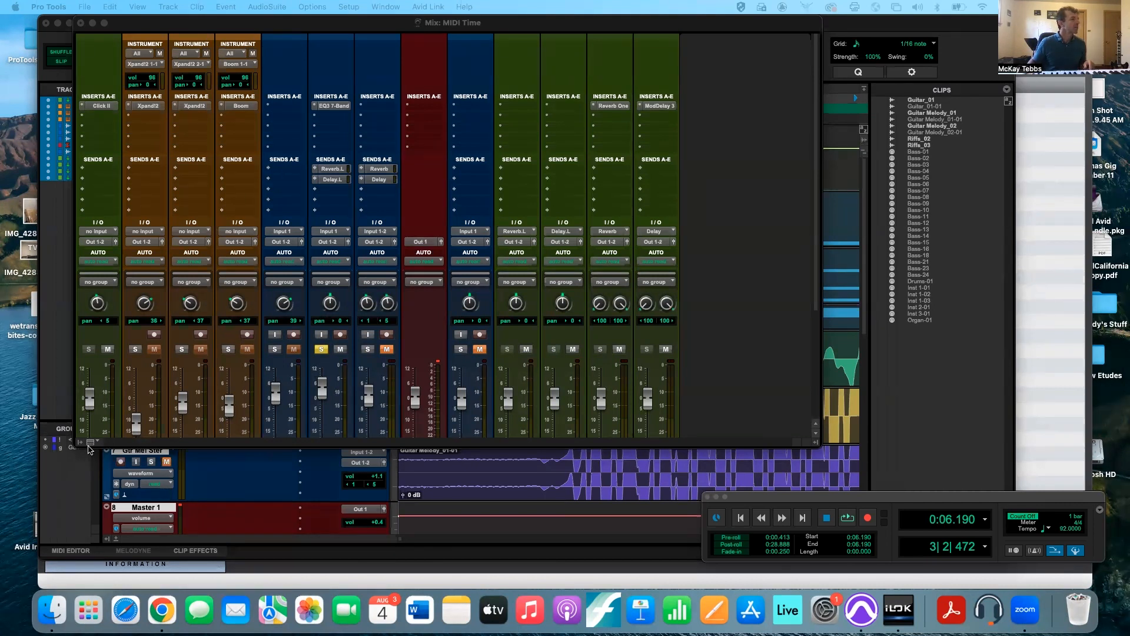
Step: Show the Inserts F-J section in the Mix window and hide it again
left_click(91, 442)
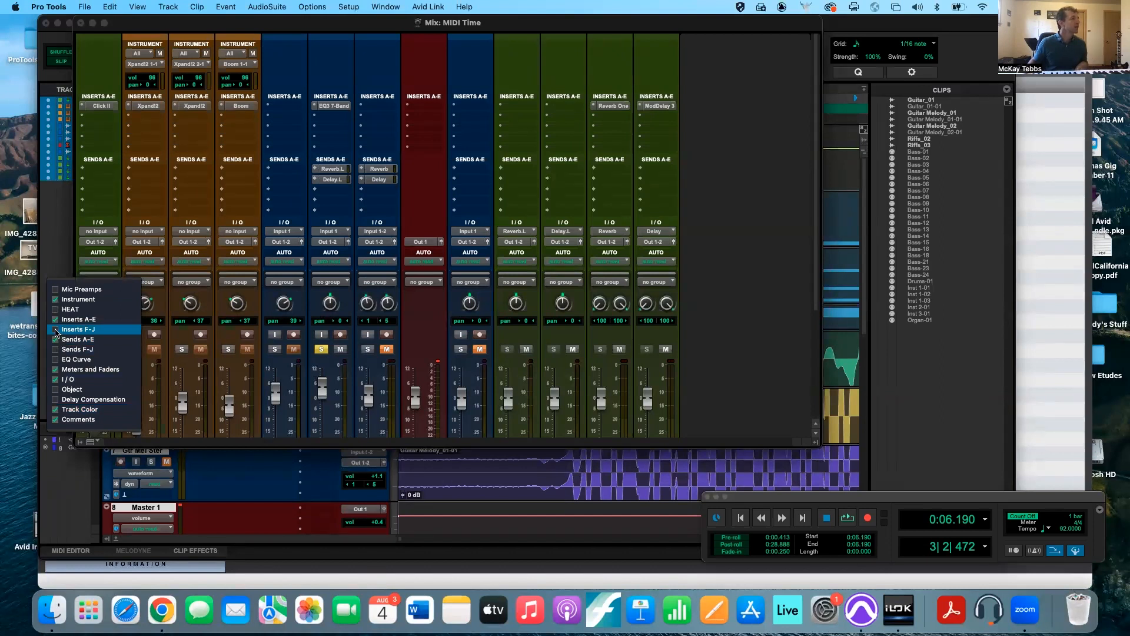
left_click(55, 330)
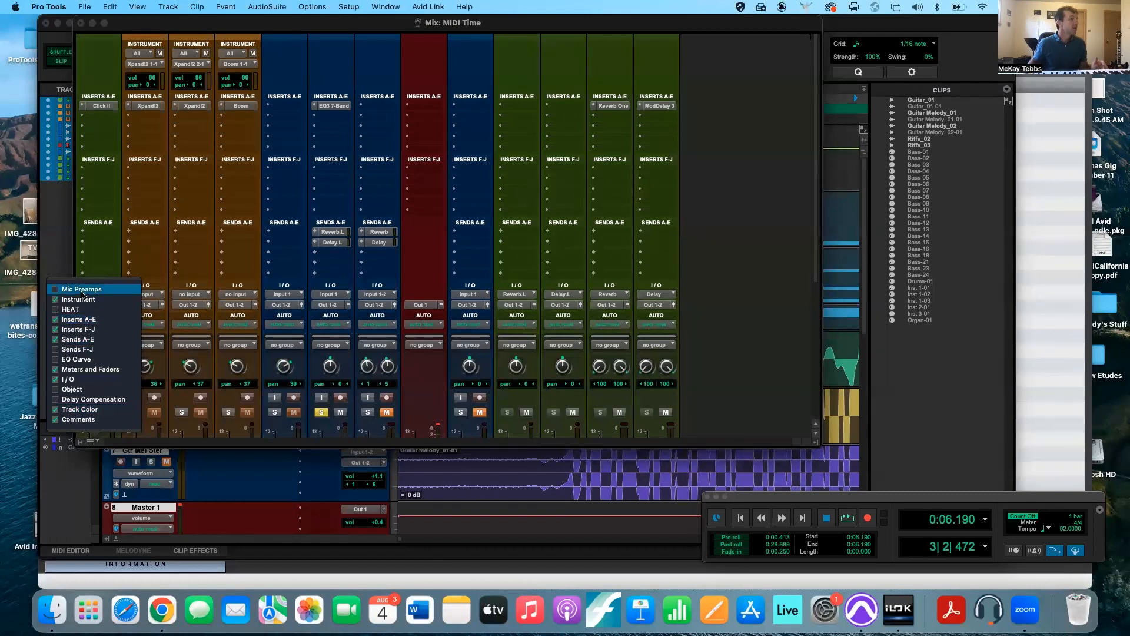
left_click(55, 330)
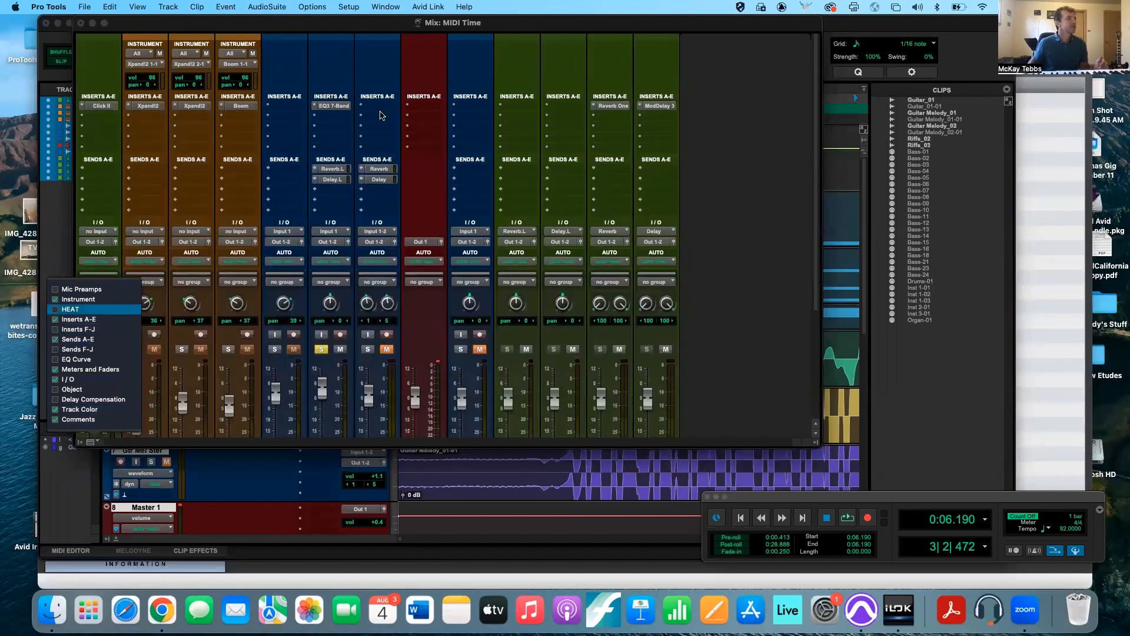
Step: Clear the existing EQ3 7-Band insert on the Guitar Melody track and insert a fresh EQ3 7-Band (mono) plug-in in slot A
left_click(331, 106)
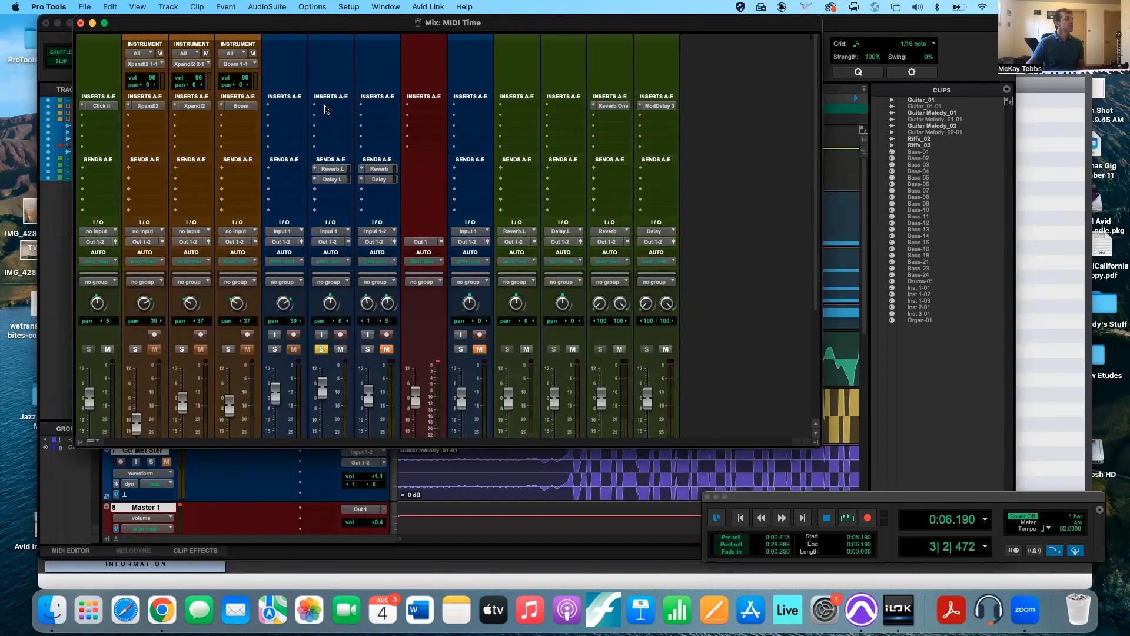
left_click(325, 108)
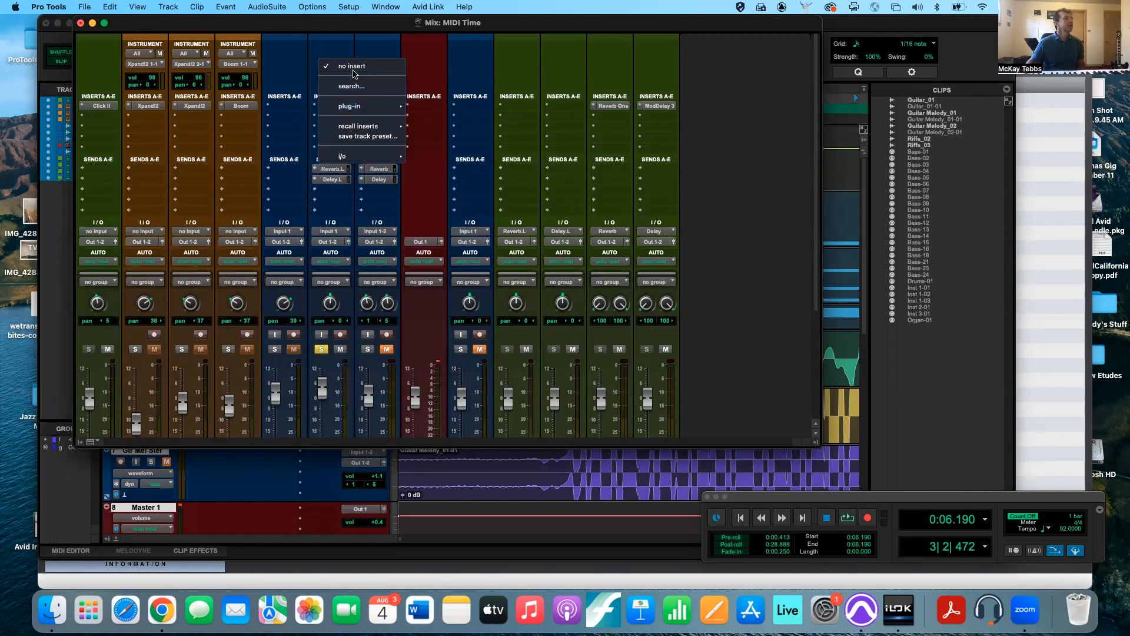
mouse_move(356, 110)
mouse_move(420, 111)
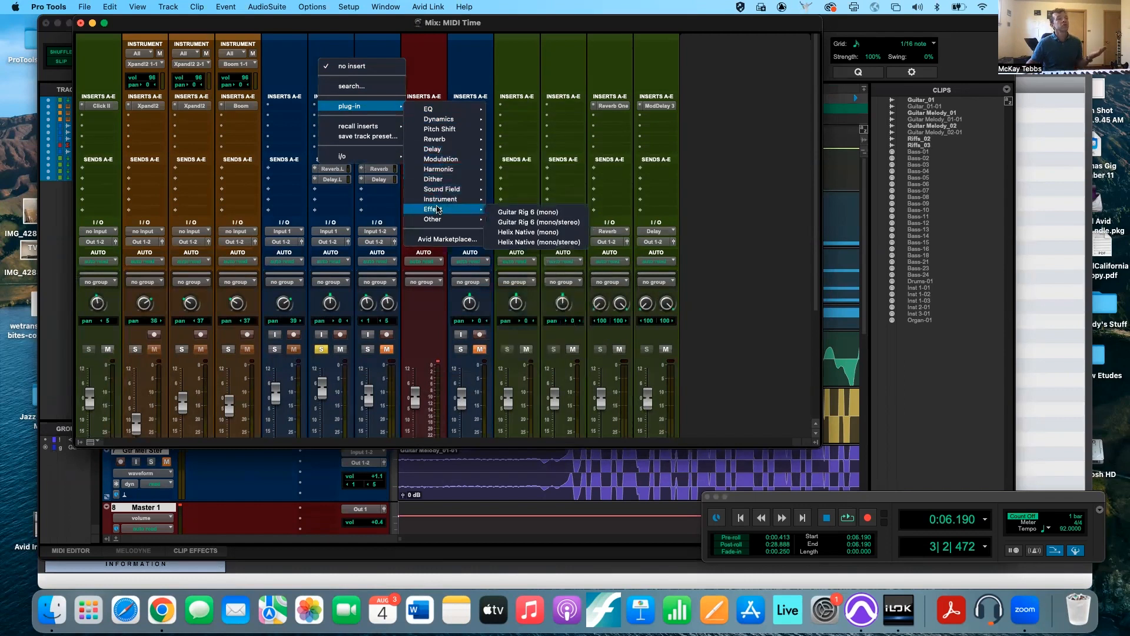
mouse_move(441, 159)
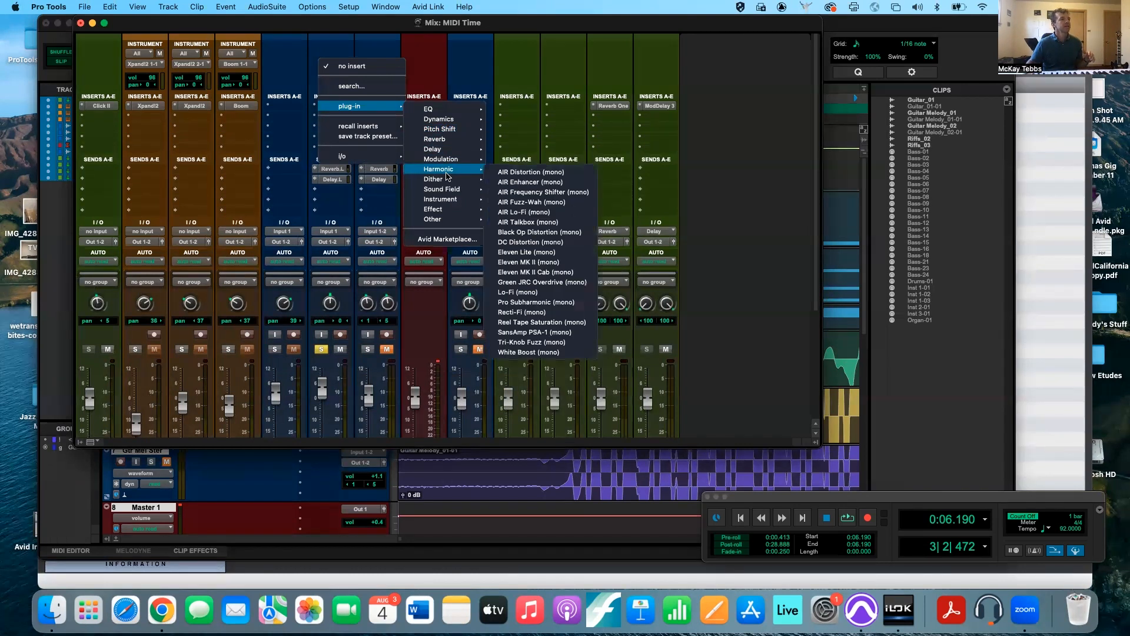
mouse_move(449, 200)
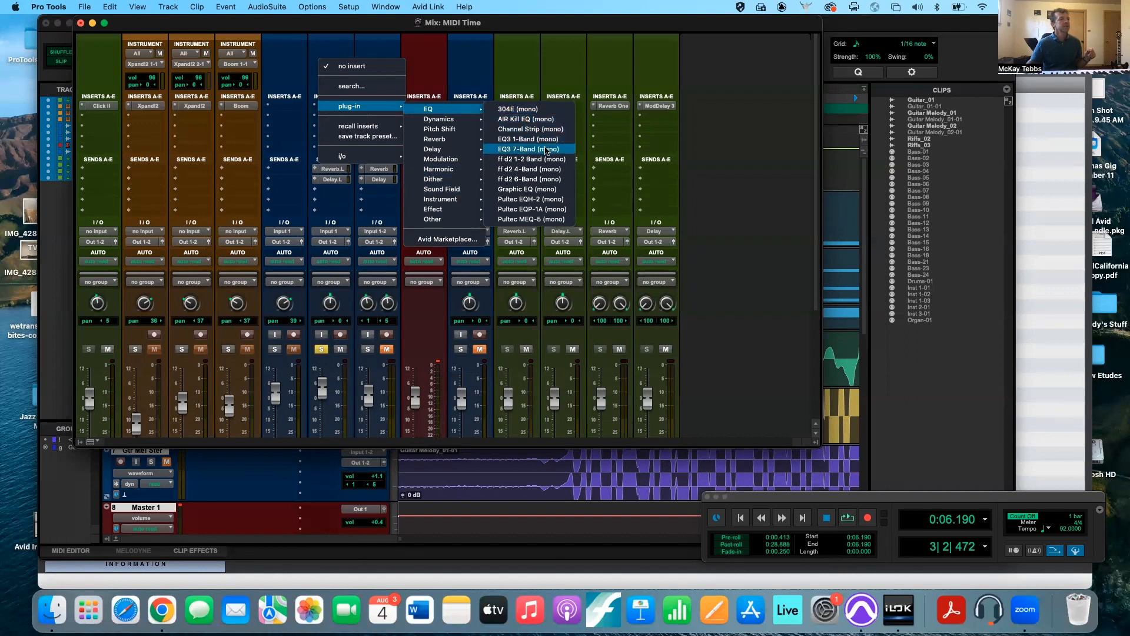
left_click(542, 150)
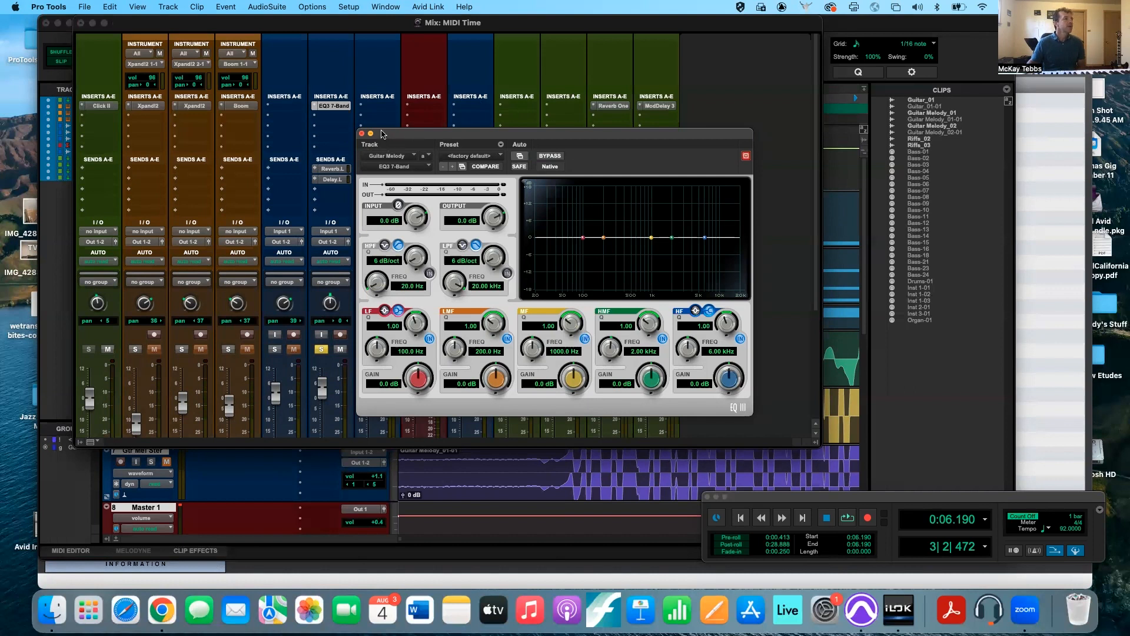
Step: Close and reopen the Guitar Melody track's EQ3 7-Band plug-in window several times, leaving it open
left_click(362, 134)
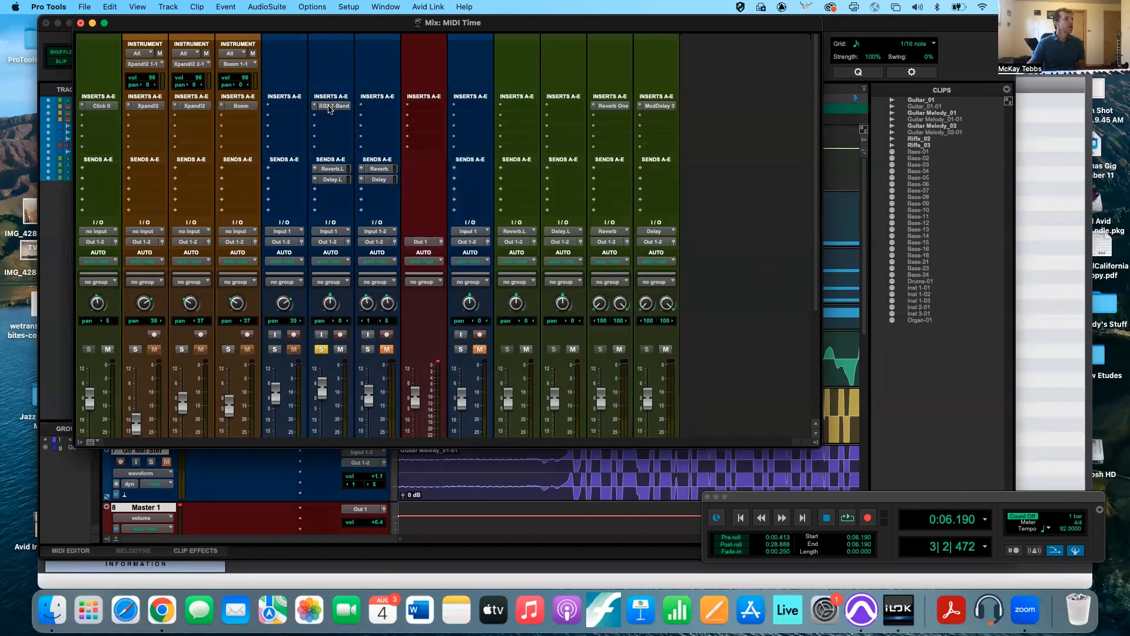
left_click(326, 106)
left_click(326, 107)
left_click(325, 106)
left_click(326, 107)
left_click(326, 107)
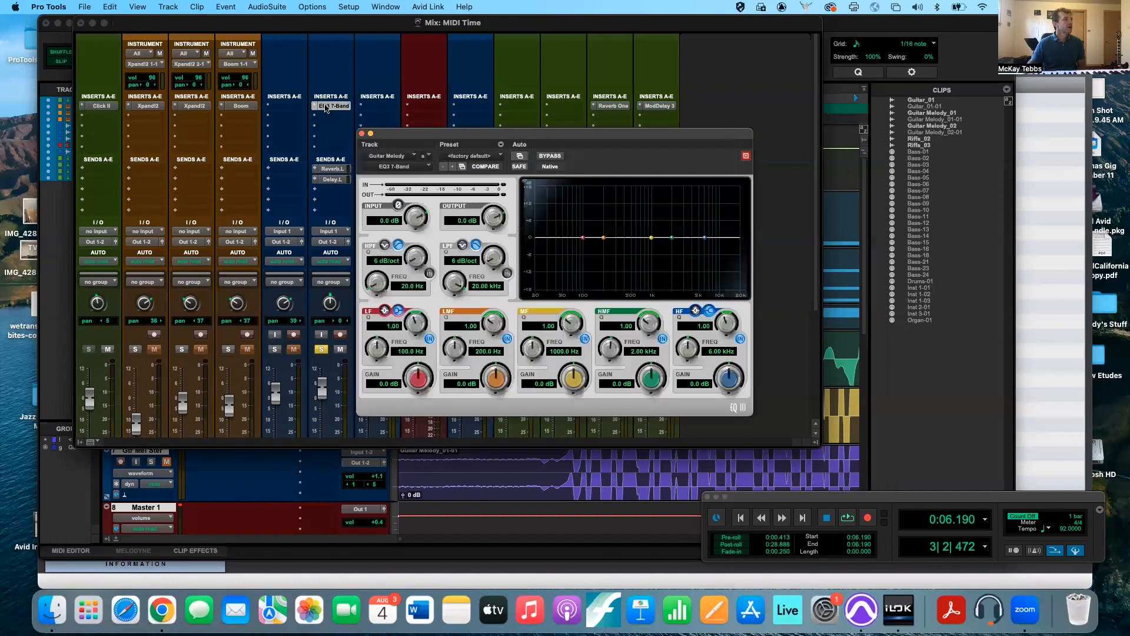
left_click(326, 106)
left_click(326, 106)
left_click(326, 106)
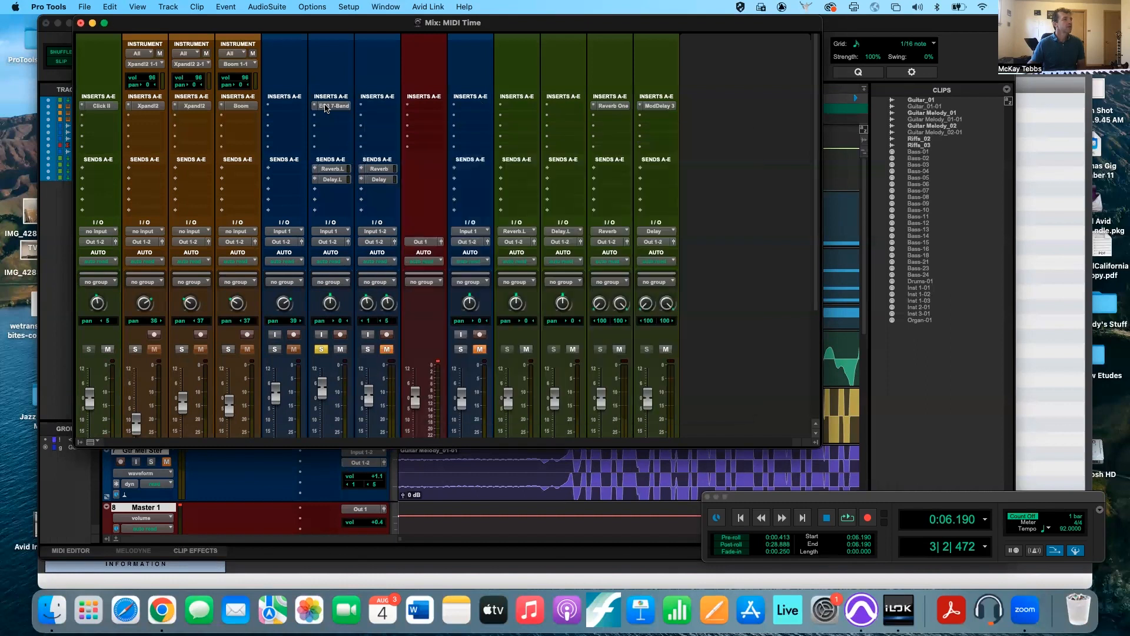
left_click(326, 107)
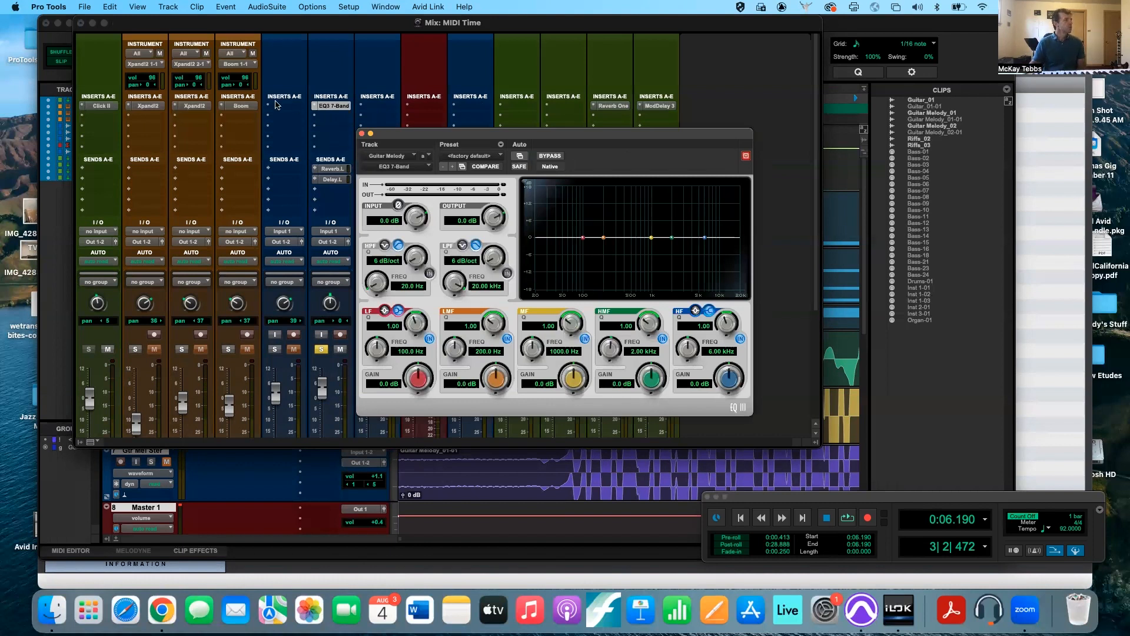
Step: View the Boom, Xpand!2, Click II and EQ3 plug-ins of the different tracks one after another in a single plug-in window
left_click(241, 108)
left_click(194, 107)
left_click(143, 107)
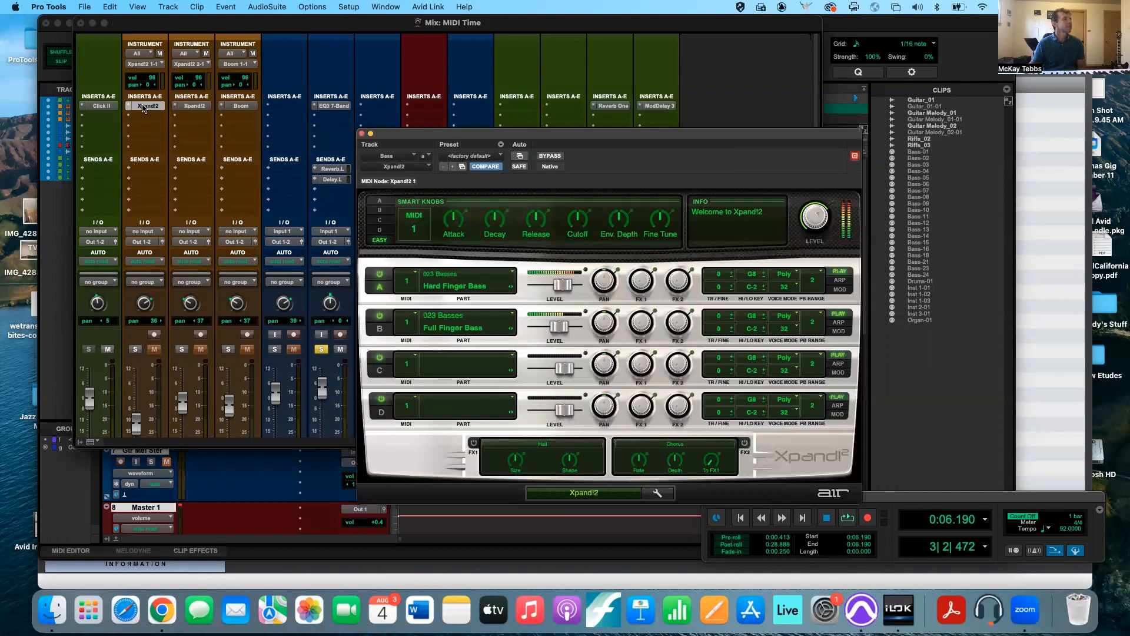
left_click(102, 107)
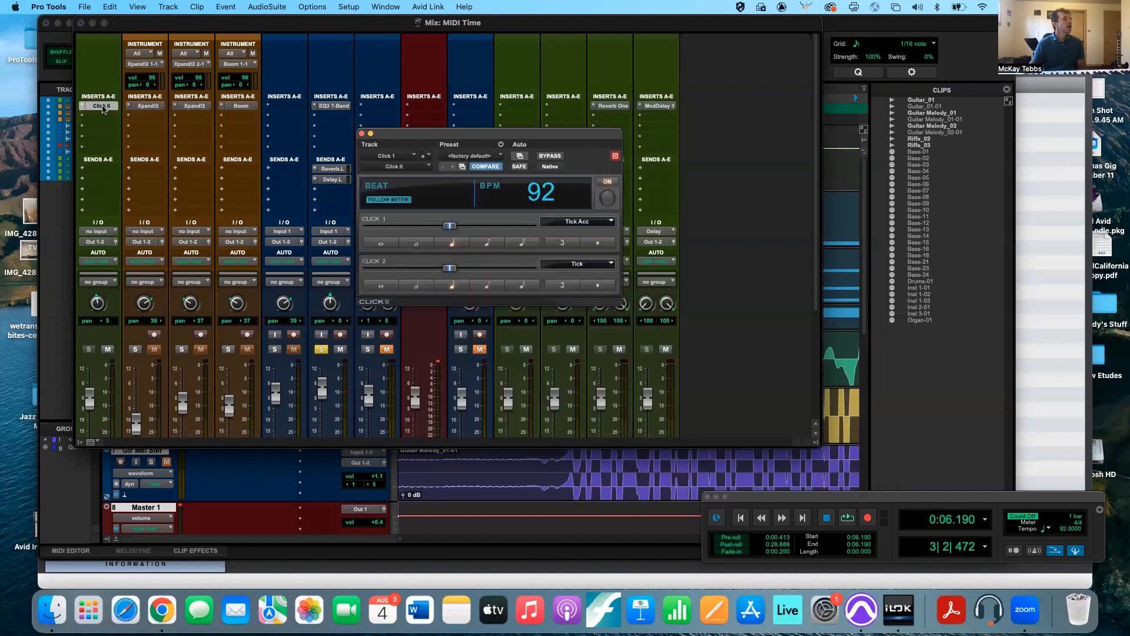
left_click(238, 107)
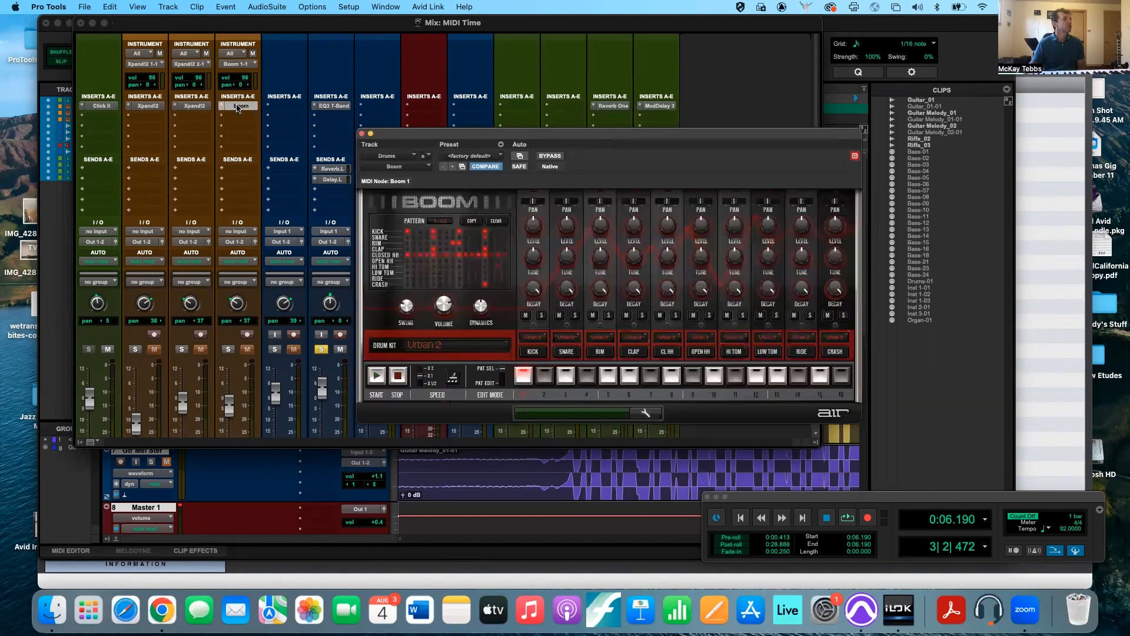
left_click(193, 107)
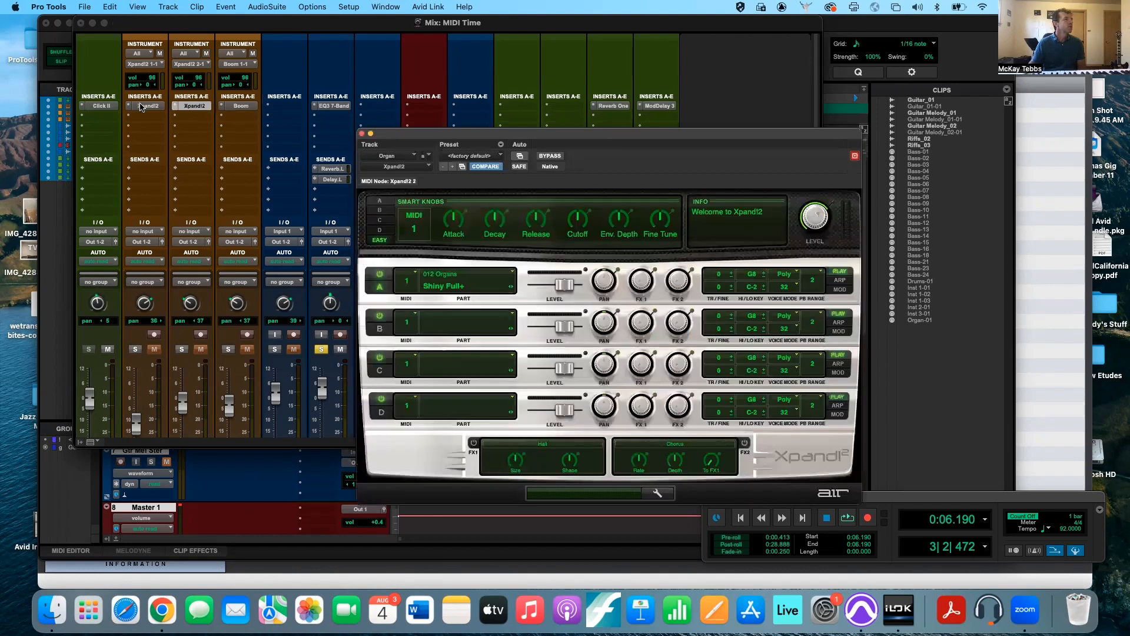
left_click(141, 107)
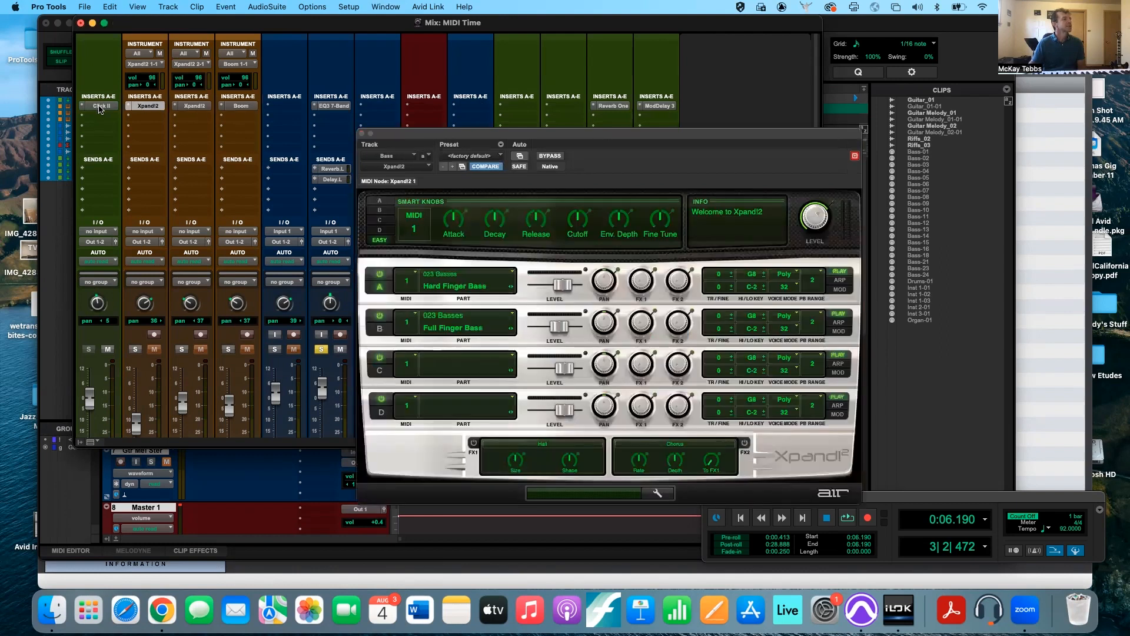
left_click(101, 107)
left_click(242, 107)
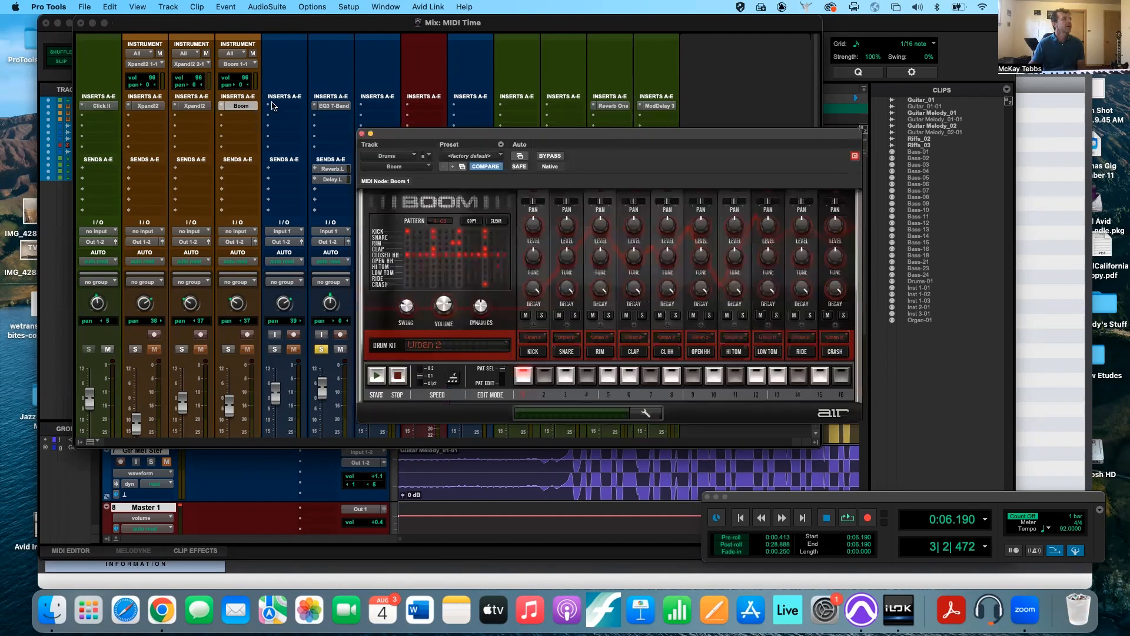
left_click(333, 107)
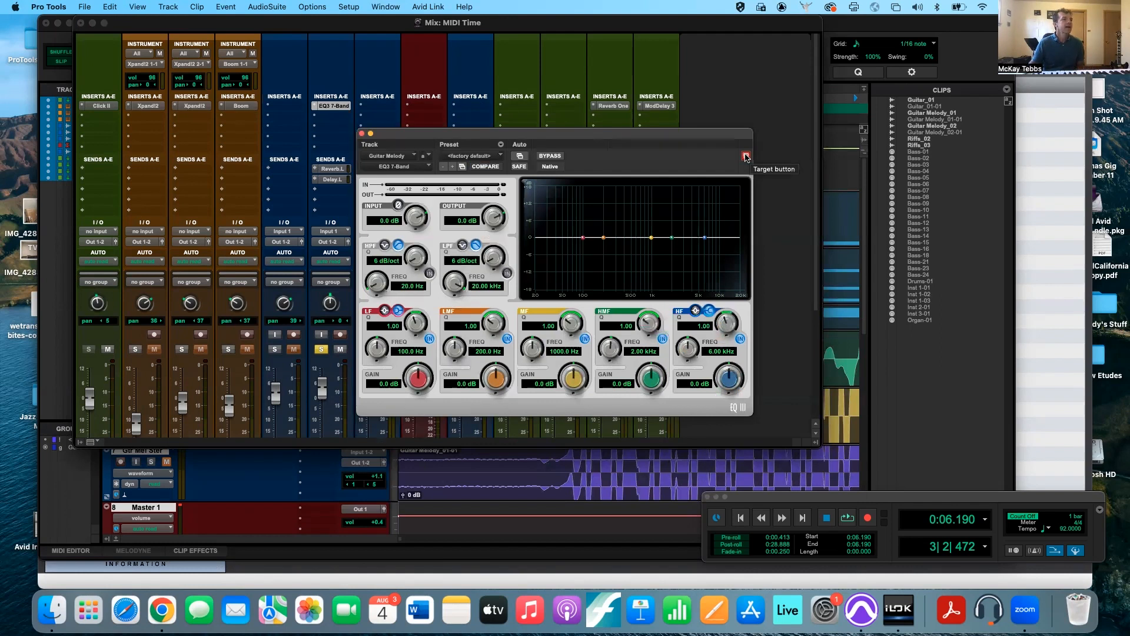
left_click(242, 107)
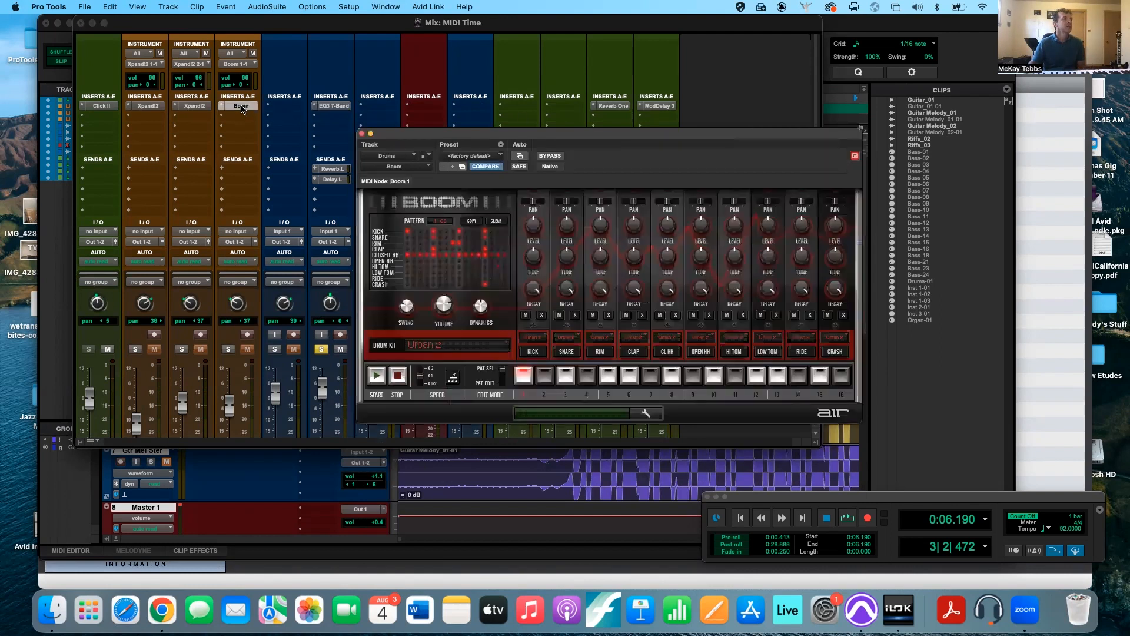
left_click(190, 107)
left_click(242, 107)
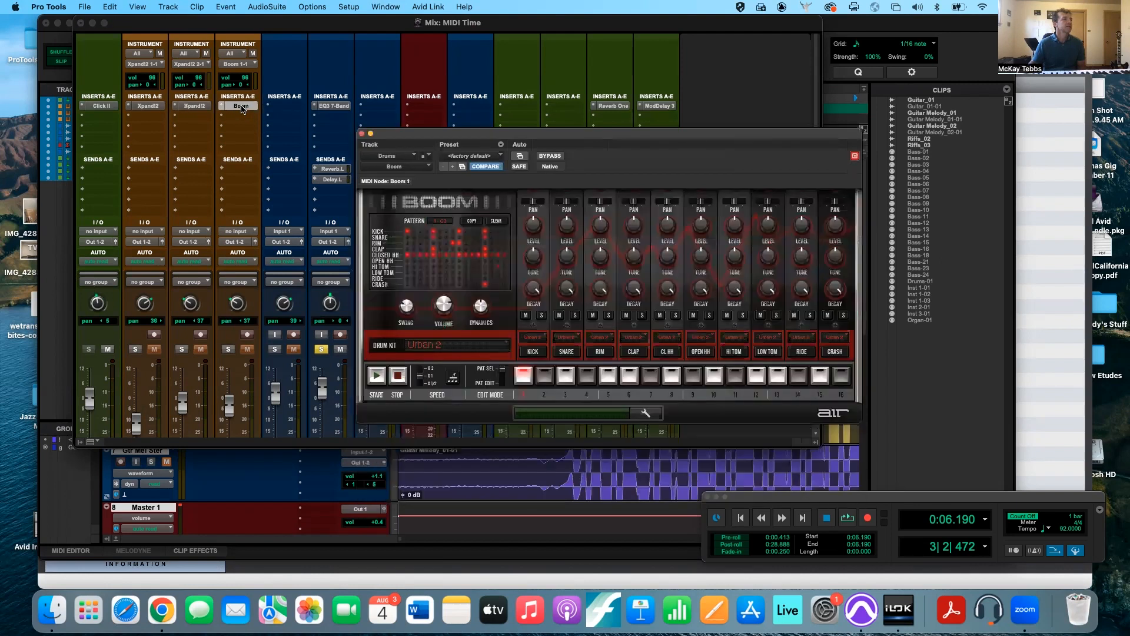
Step: Untarget the Guitar Melody EQ3 7-Band window, open the Drums track's Boom plug-in separately and move its window clear of the EQ
left_click(328, 107)
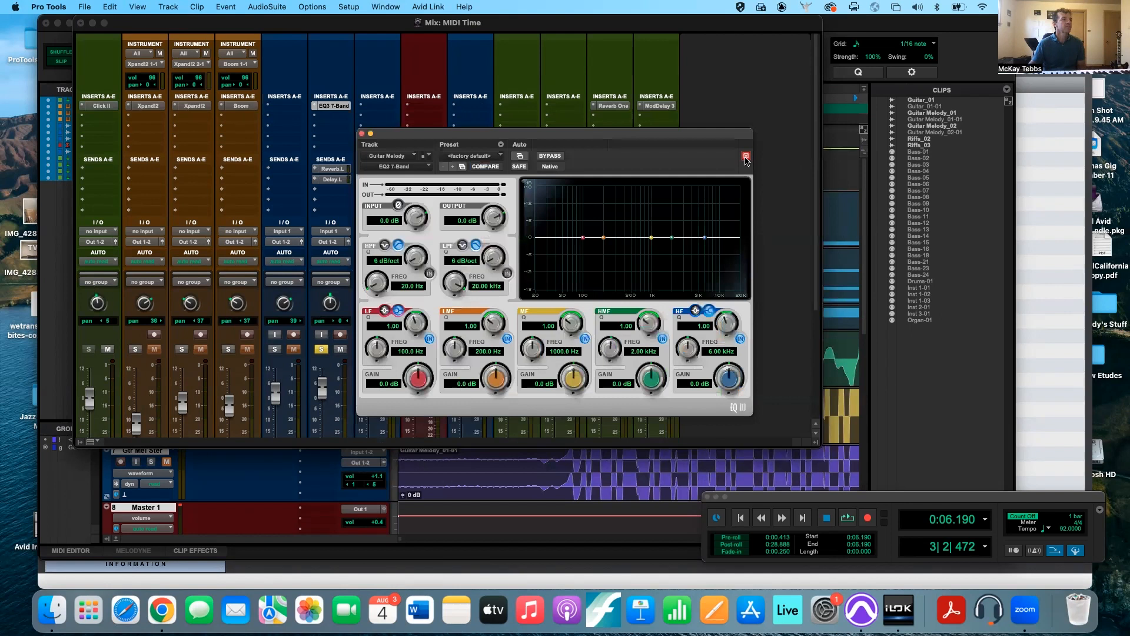
left_click(238, 107)
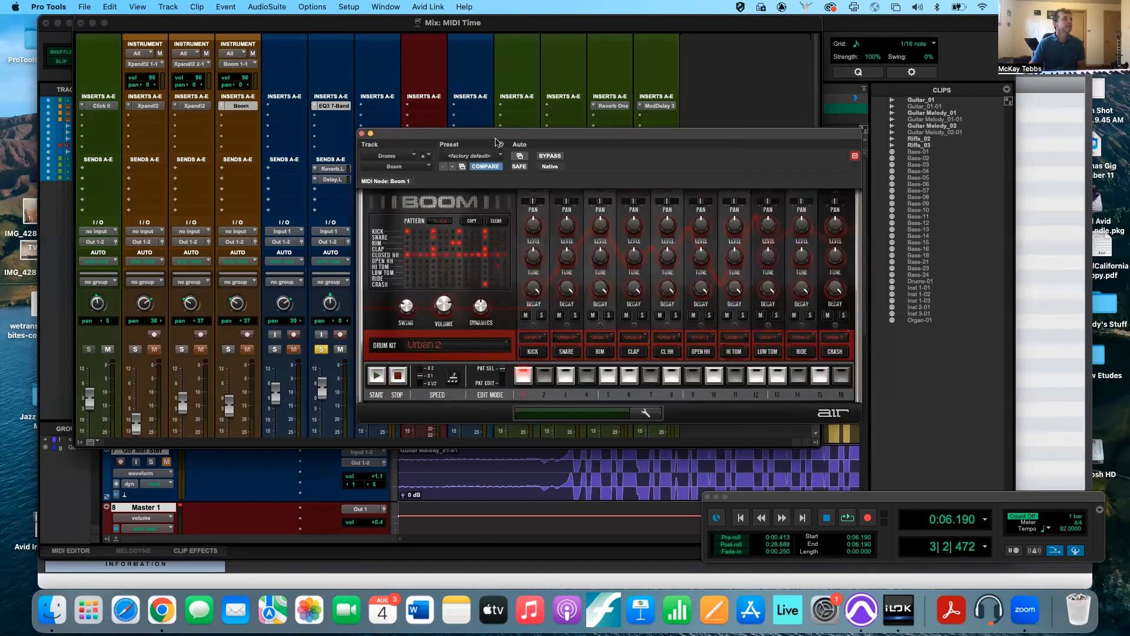
left_click_drag(495, 137, 157, 209)
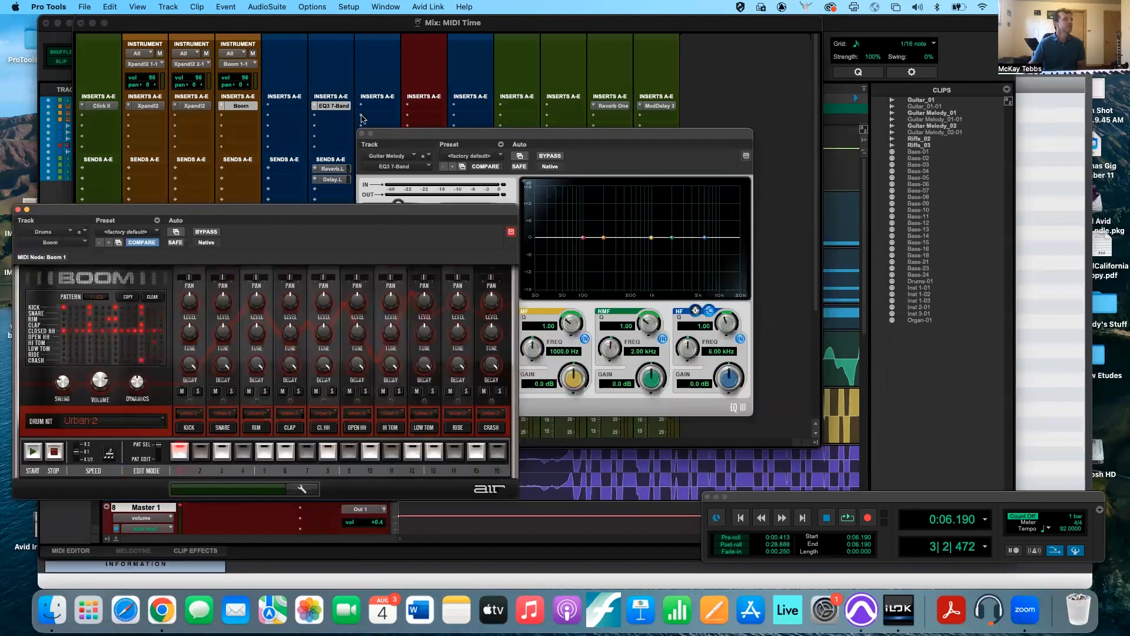
Step: Keep the Organ track's Xpand!2 window open and view the Drums Boom and Bass Xpand!2 plug-ins in a separate window beside it
left_click(194, 107)
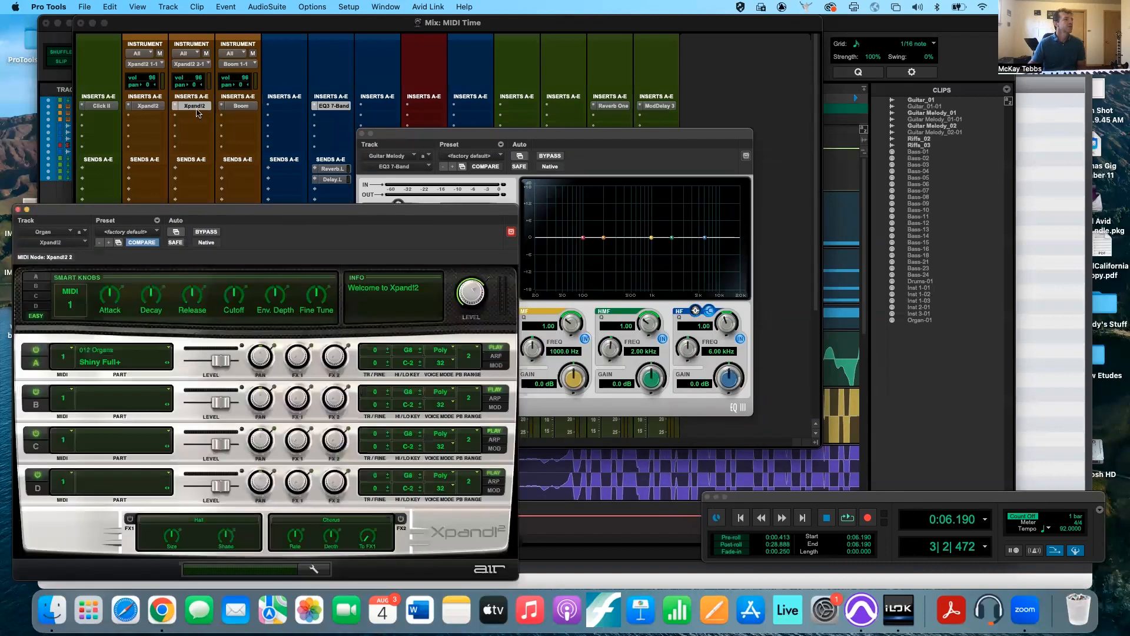
left_click_drag(277, 215, 363, 191)
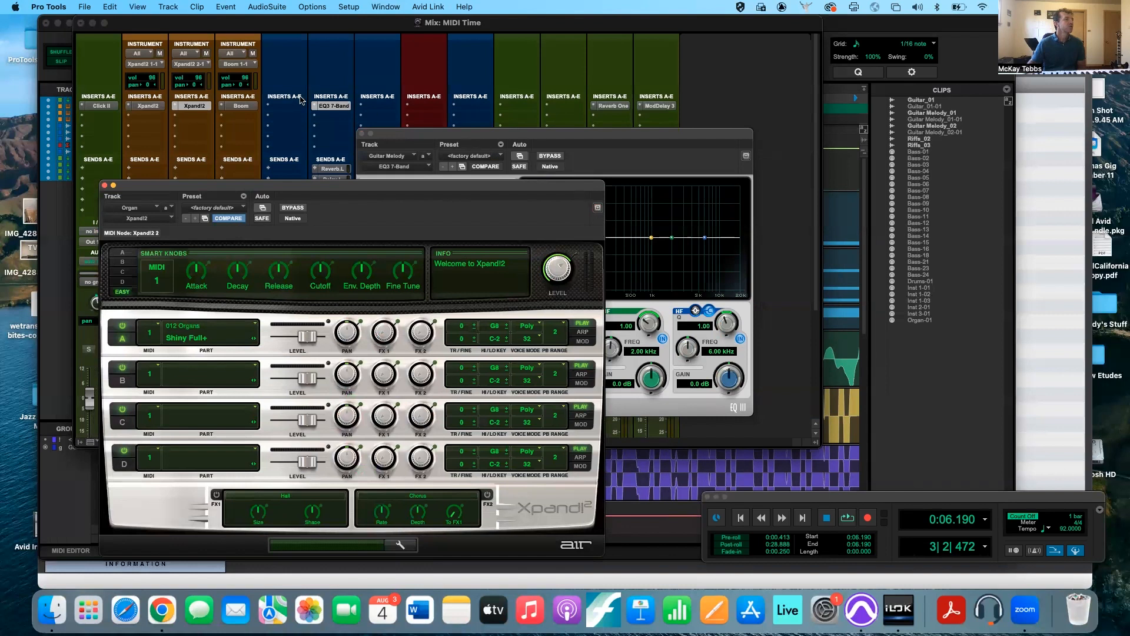
left_click(246, 107)
left_click_drag(356, 188, 740, 263)
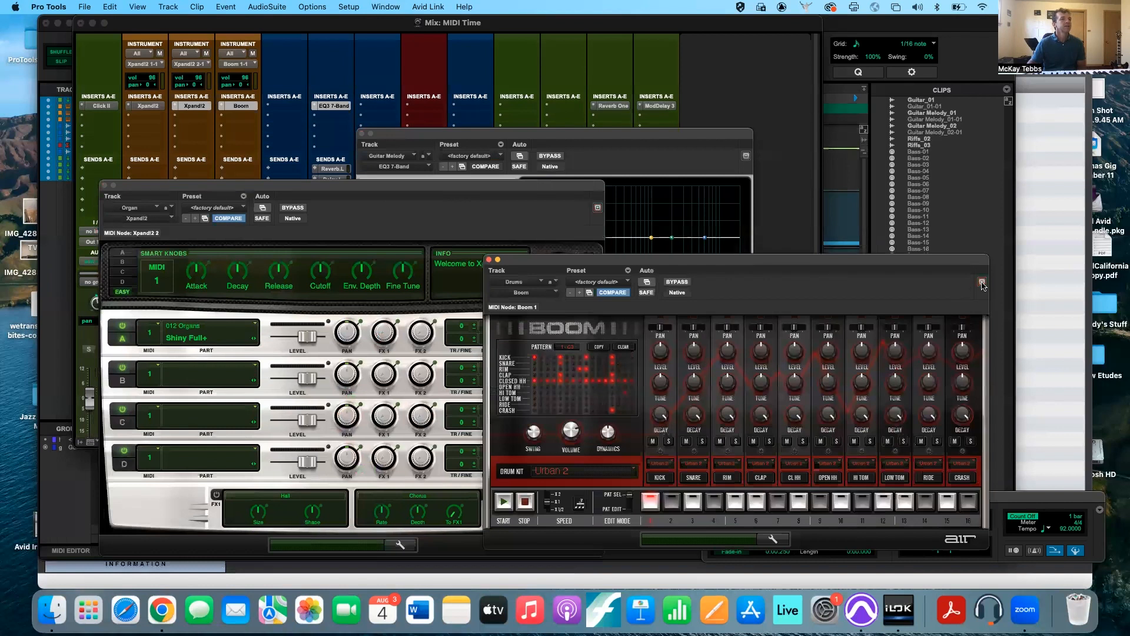
left_click(148, 107)
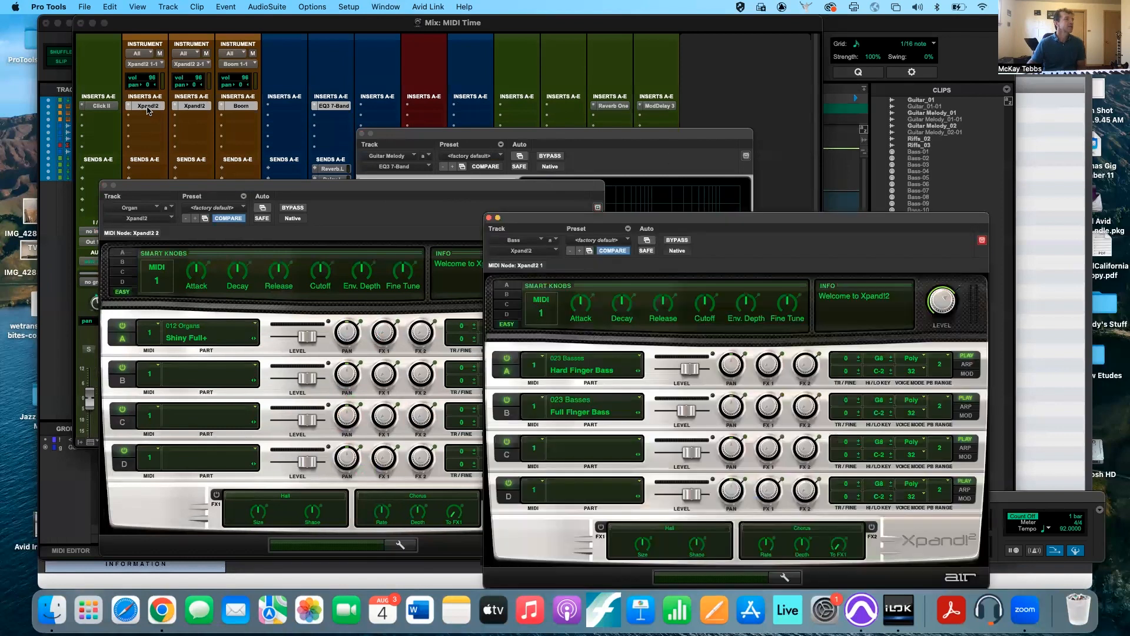
left_click_drag(686, 219, 812, 55)
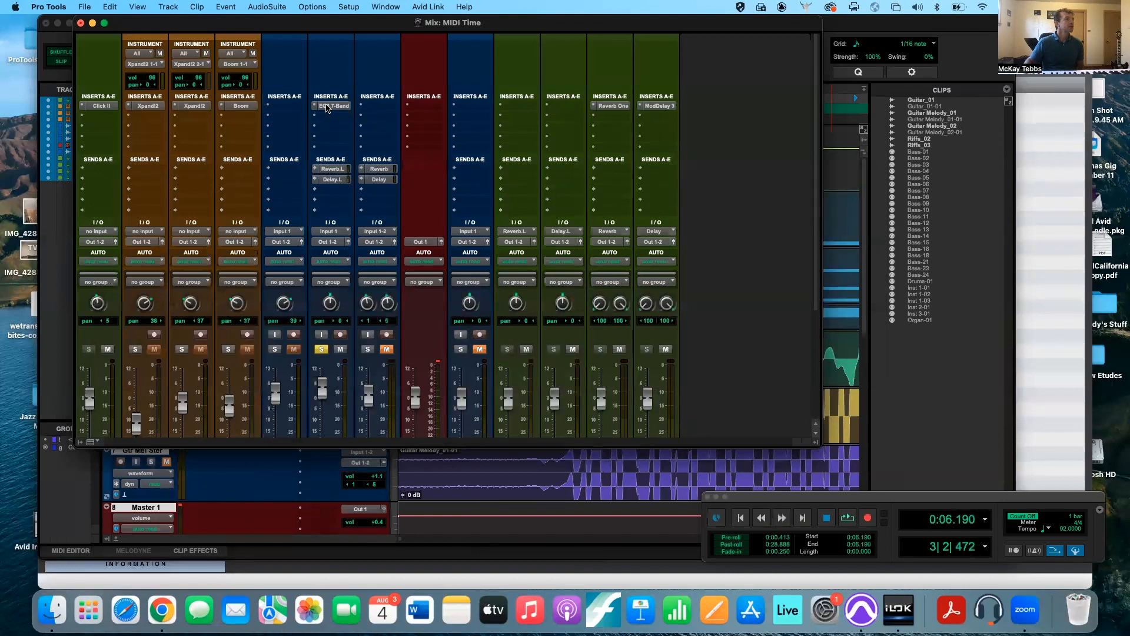
Step: Move the EQ3 7-Band insert to slot B and slot C of the next audio track, and back to Guitar Melody in slot C
left_click_drag(326, 117, 370, 118)
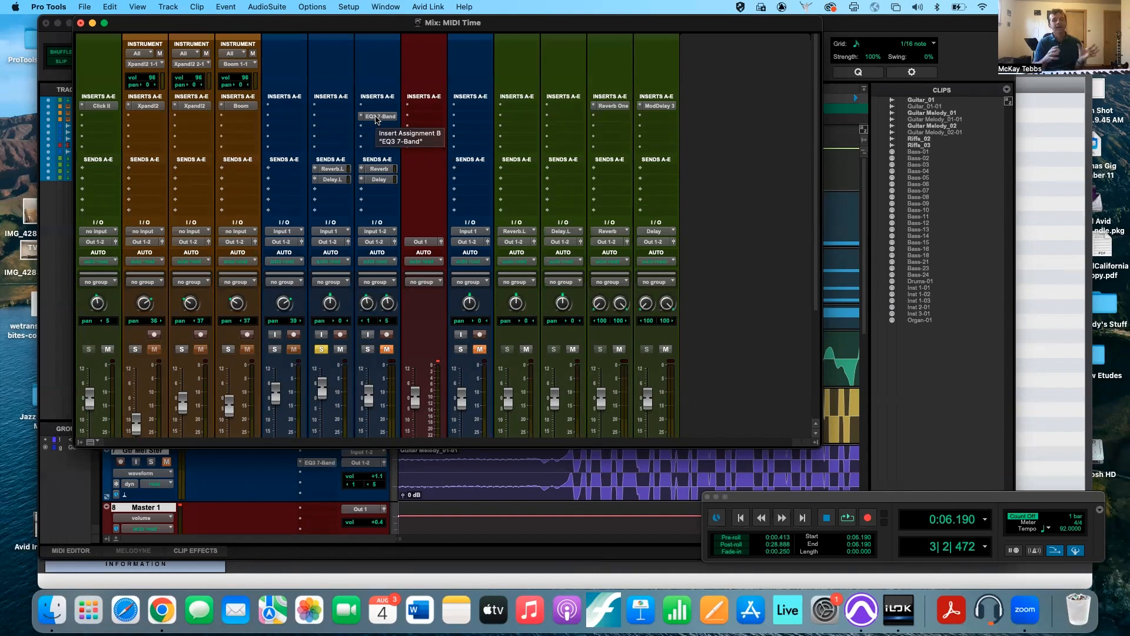
left_click_drag(376, 117, 373, 127)
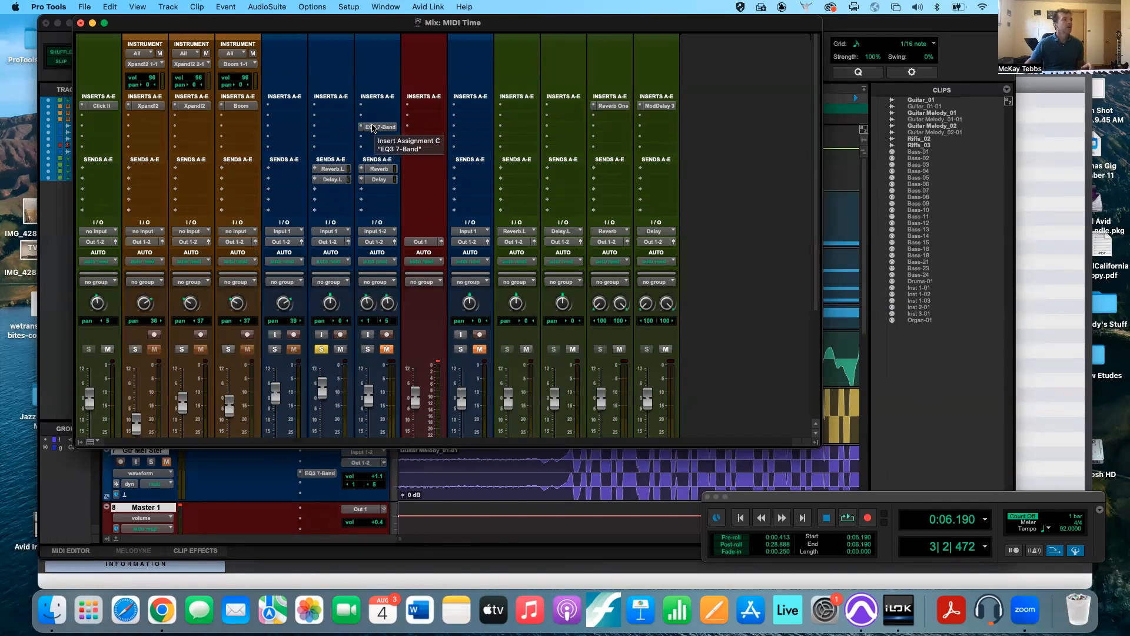
left_click_drag(372, 127, 337, 130)
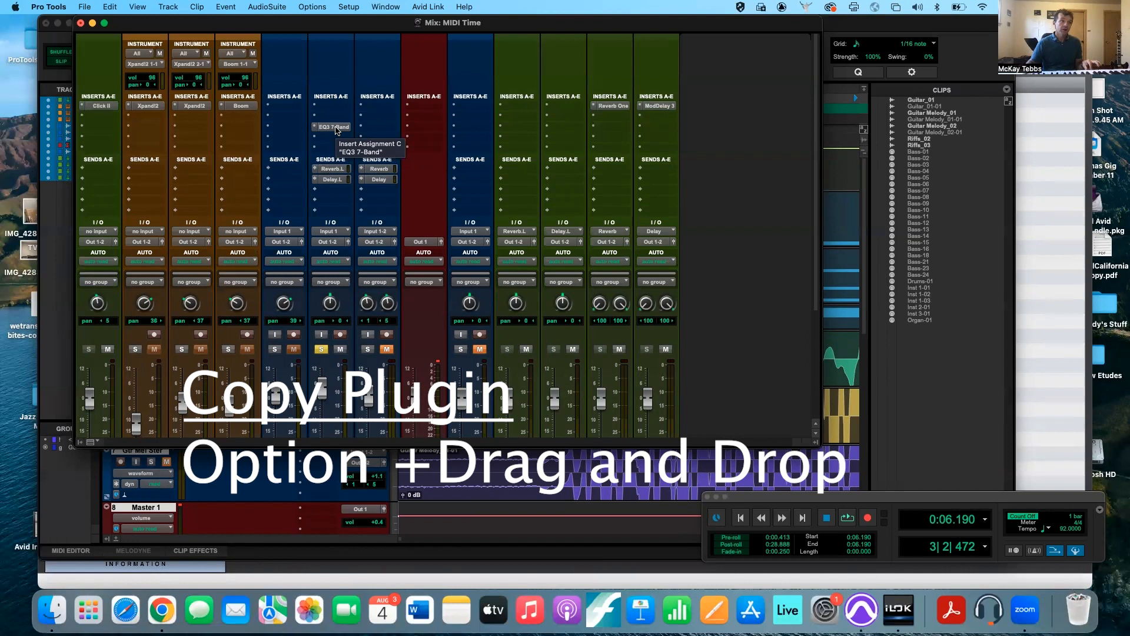
Step: Copy the EQ3 7-Band insert from Guitar Melody to slot C of the preceding audio track and of the Drums track
left_click_drag(336, 130, 292, 130)
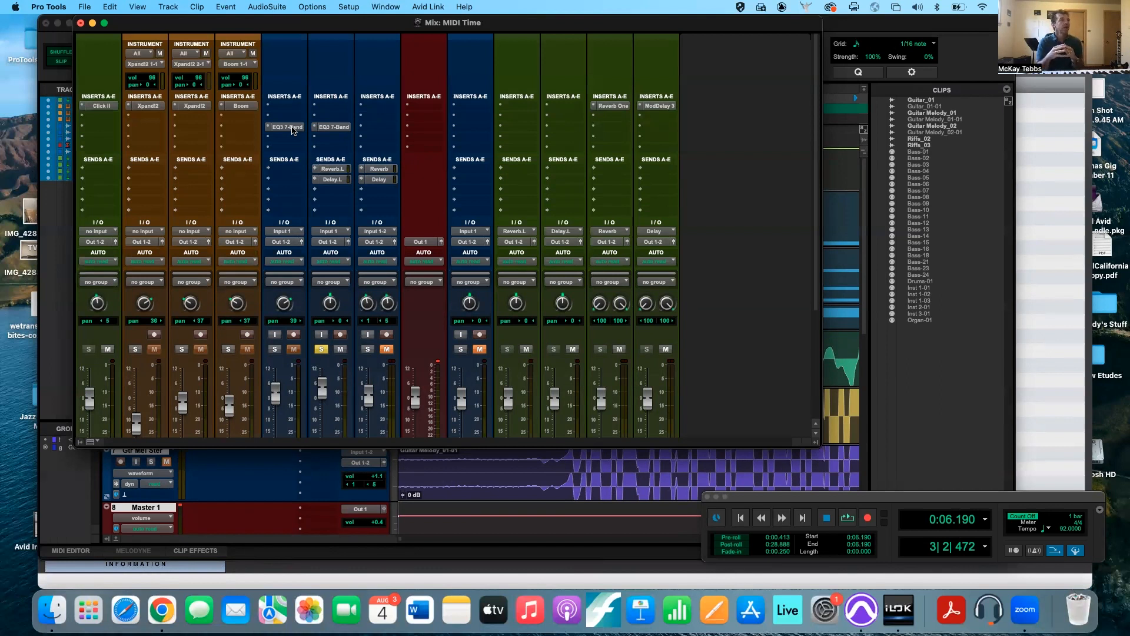
left_click_drag(292, 128, 241, 127)
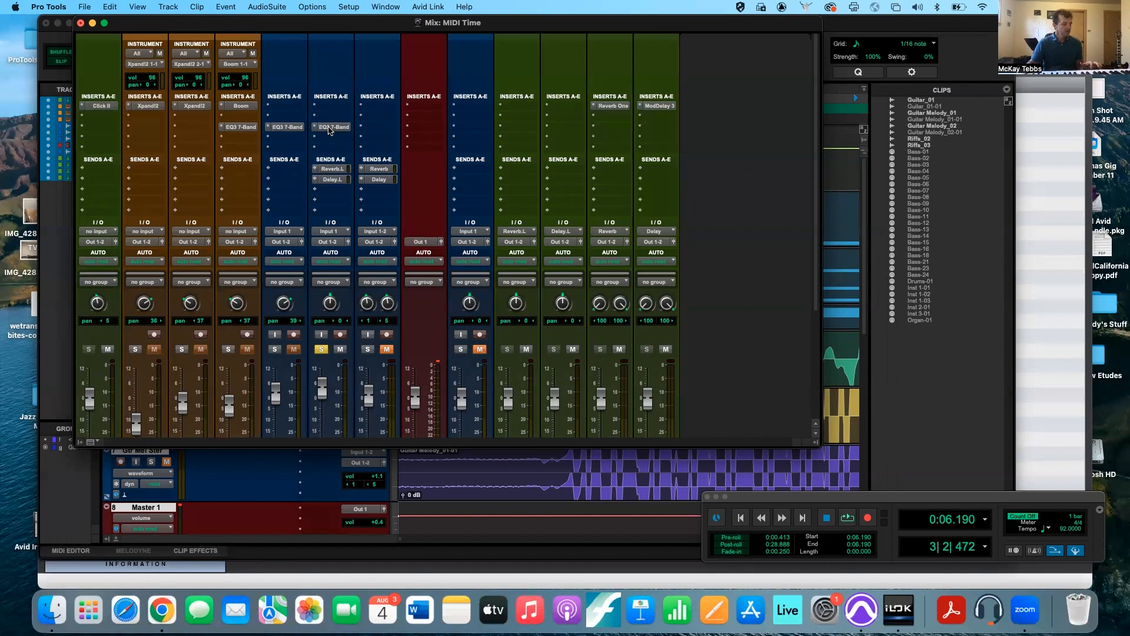
Step: Open Guitar Melody's EQ3 7-Band clear of the inserts and boost LMF about 12.7 dB, HMF about 6.7 dB and HF about 12 dB
left_click(330, 128)
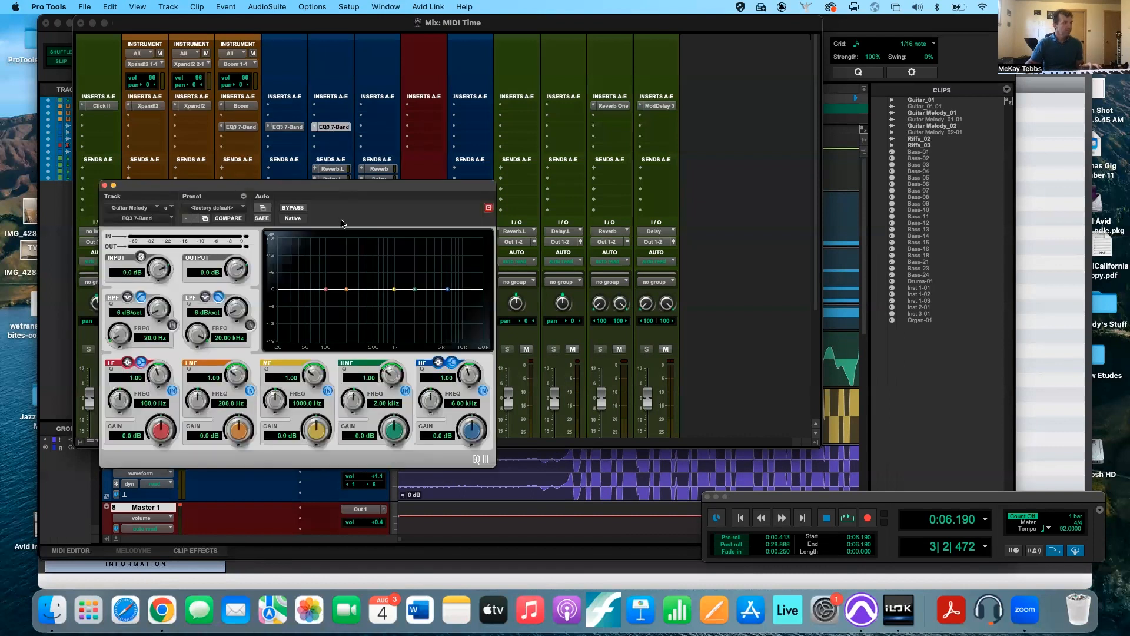
left_click_drag(342, 223, 487, 223)
left_click_drag(492, 289, 490, 254)
left_click_drag(560, 289, 594, 257)
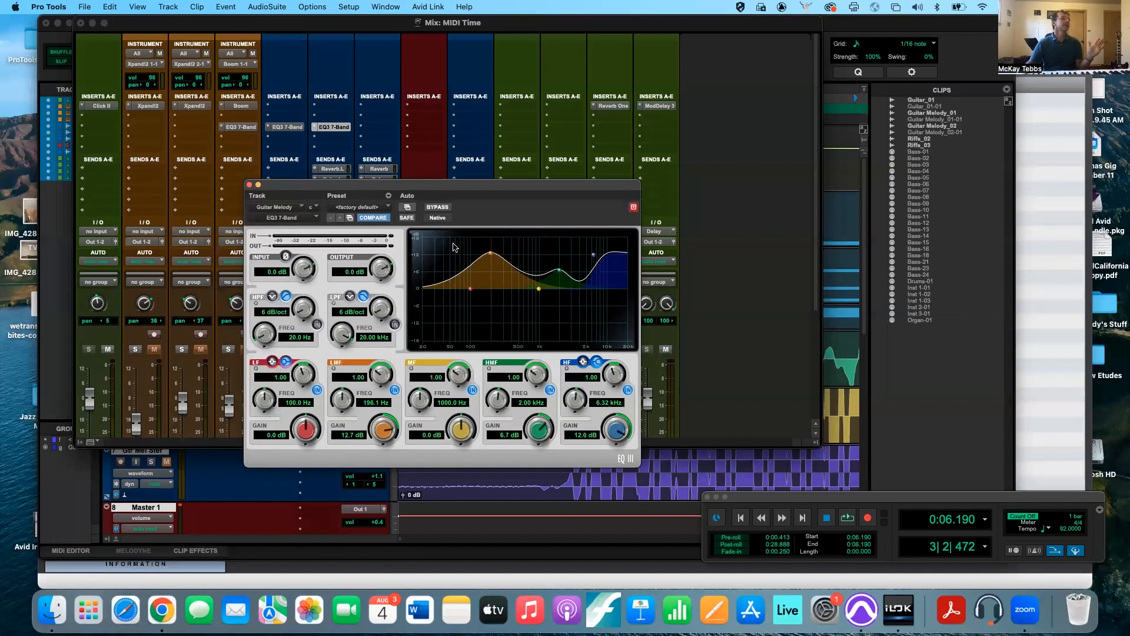
Step: Toggle bypass on and off repeatedly for Guitar Melody's EQ3 7-Band, leave it unbypassed and close its window
left_click(437, 208)
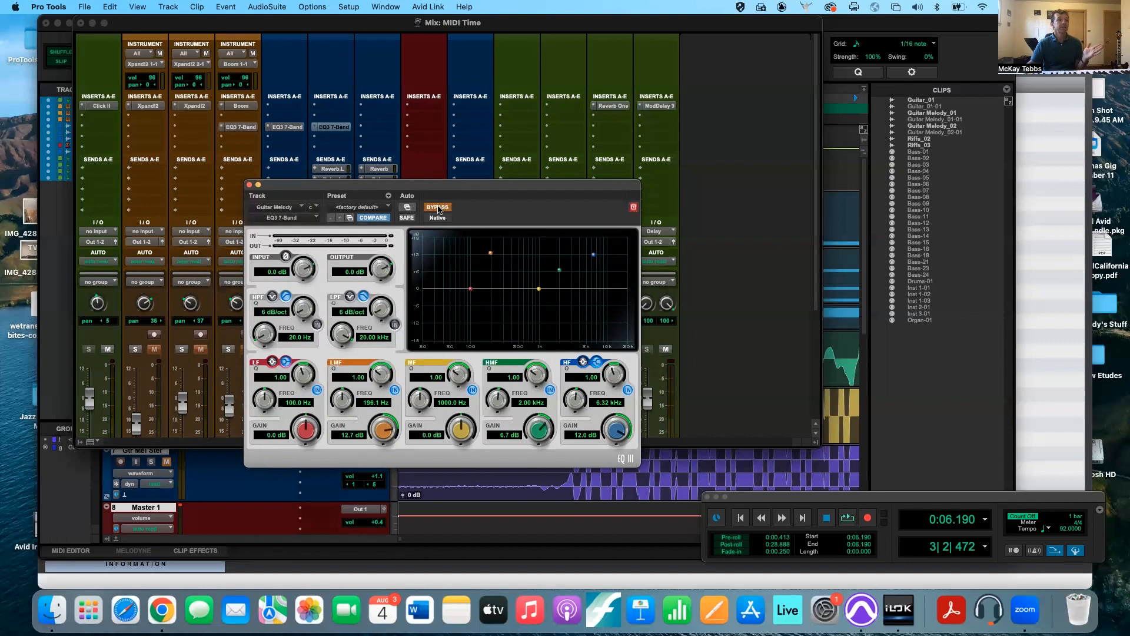
left_click(438, 208)
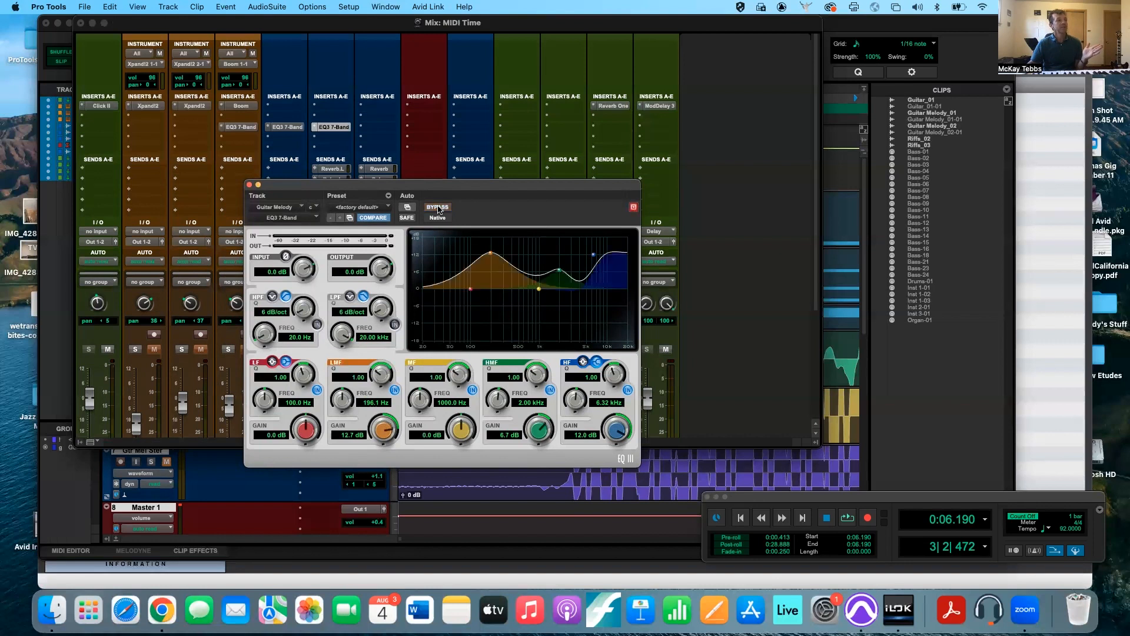
left_click(438, 207)
left_click(437, 208)
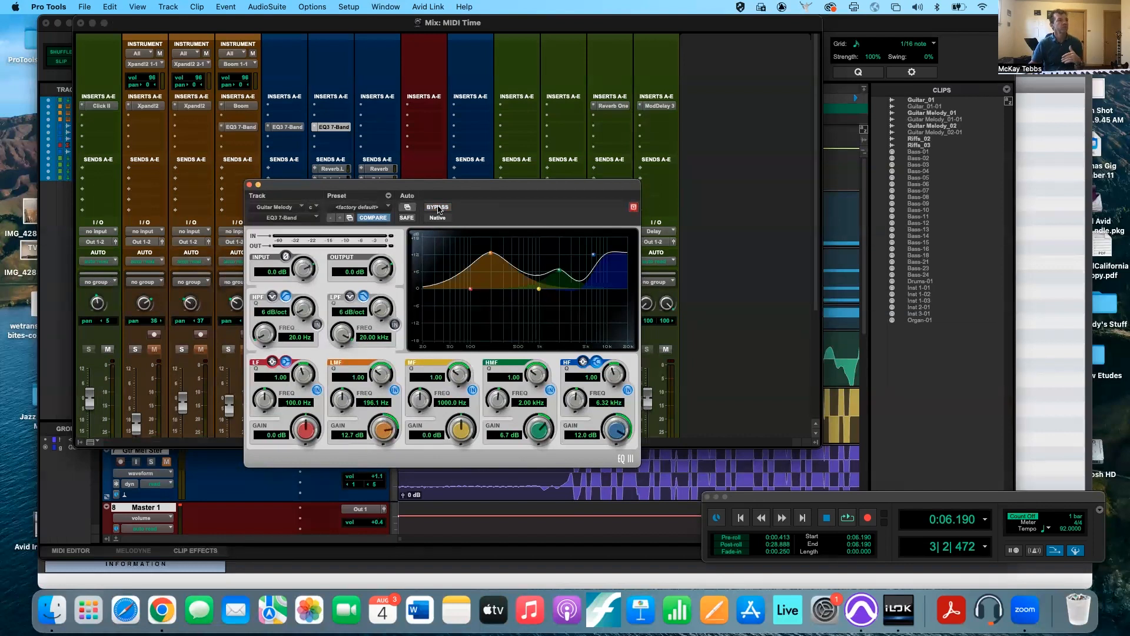
left_click(437, 207)
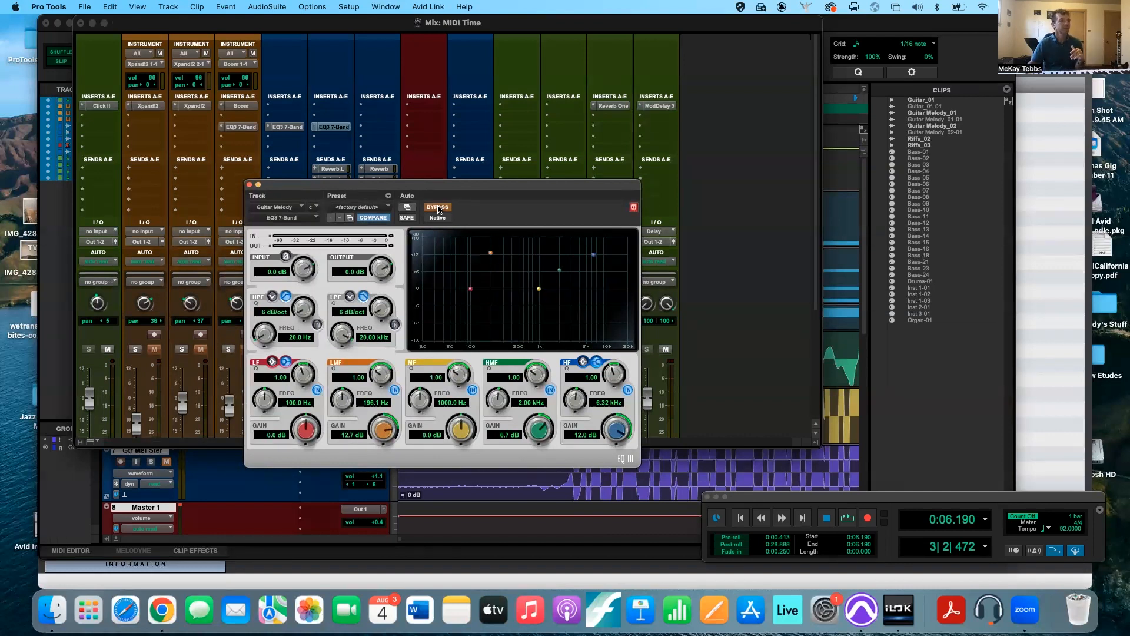
left_click(438, 207)
left_click(438, 207)
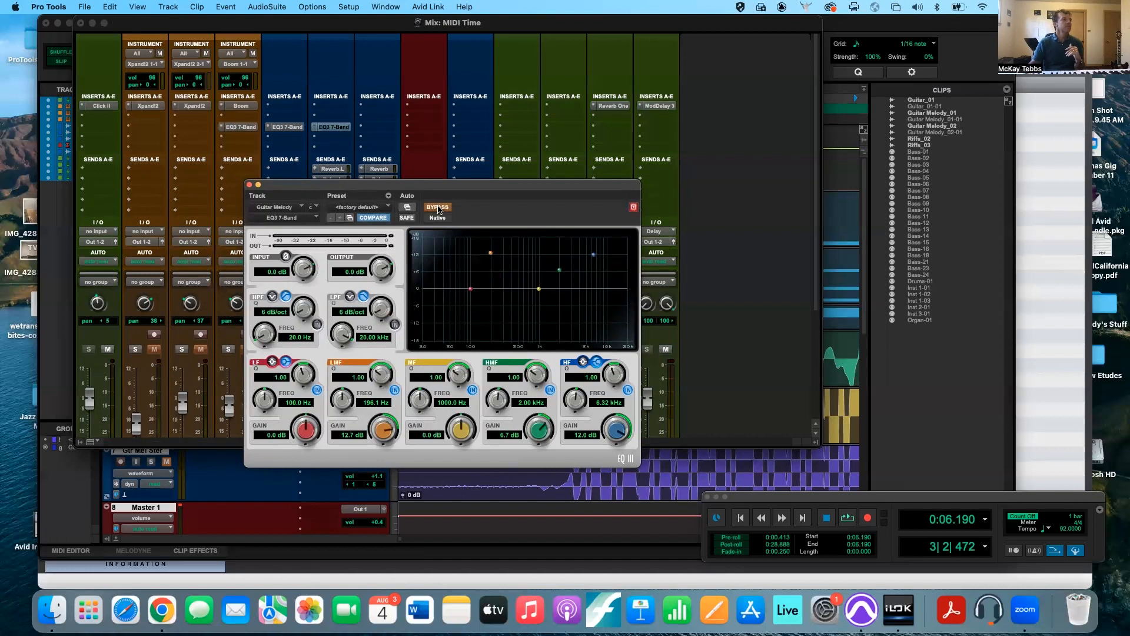
left_click(438, 208)
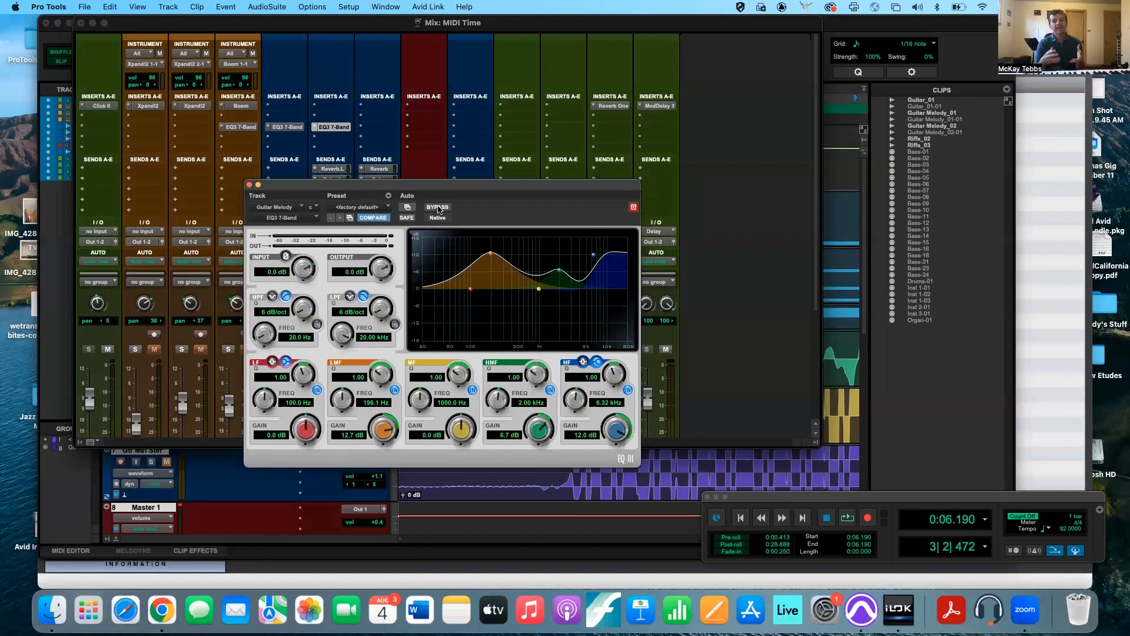
left_click(251, 187)
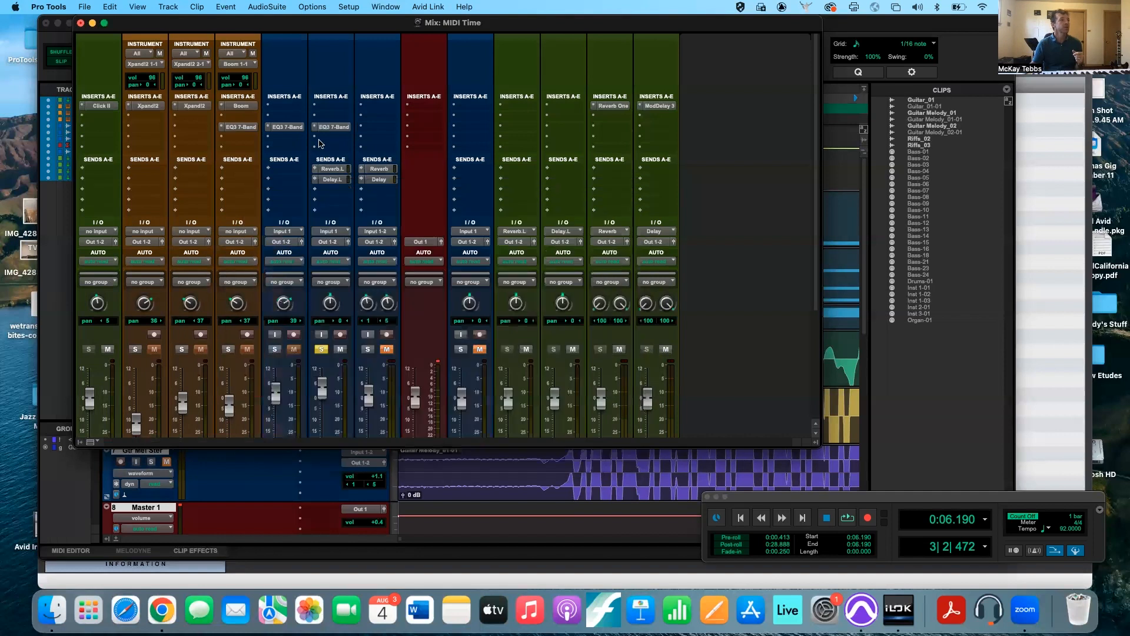
Step: Make the EQ3 7-Band insert on Guitar Melody inactive and make it active again
right_click(315, 129)
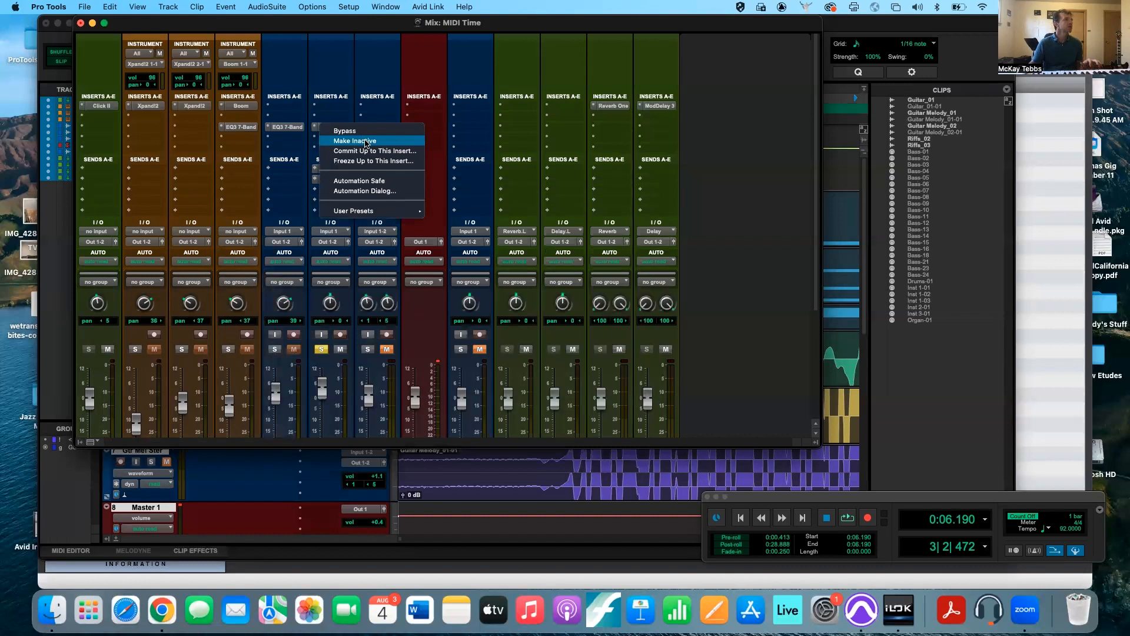
left_click(366, 141)
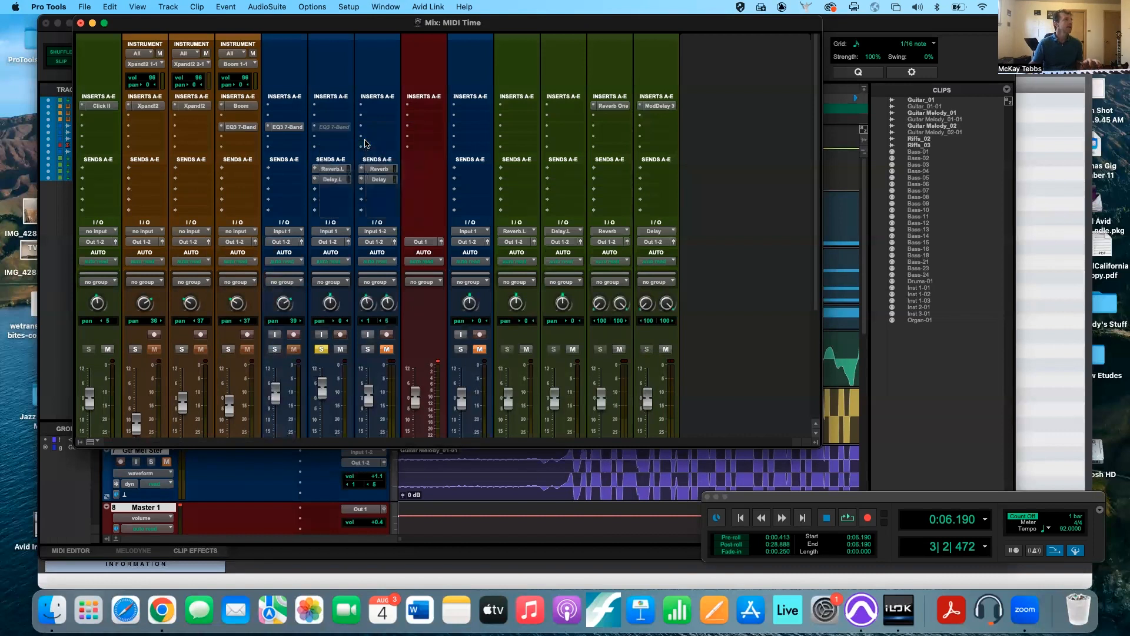
right_click(328, 130)
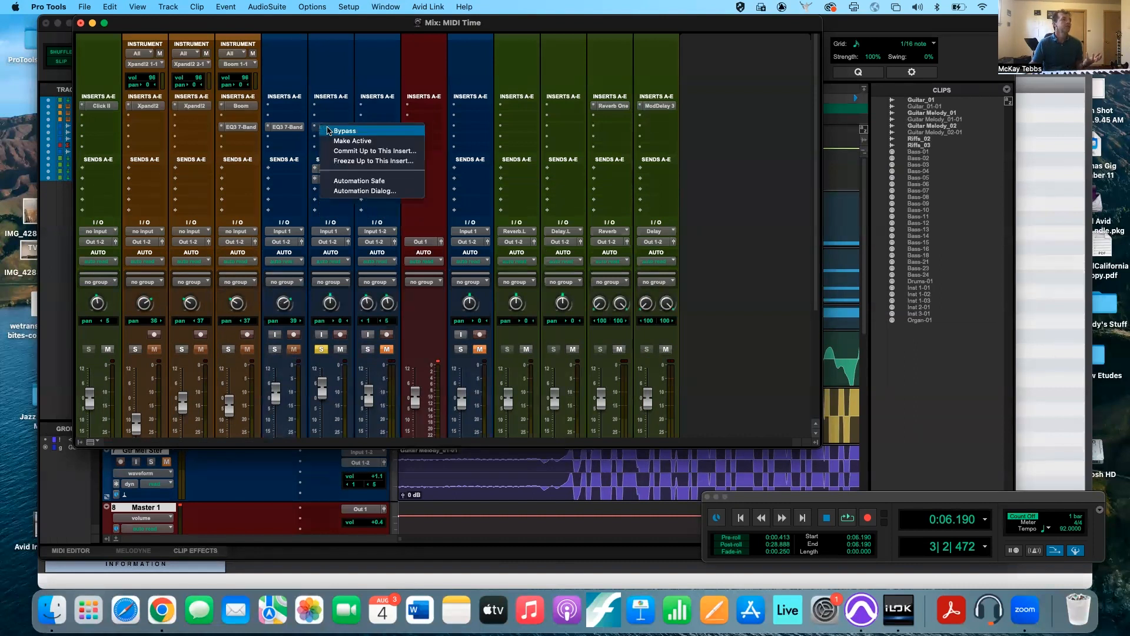
left_click(334, 141)
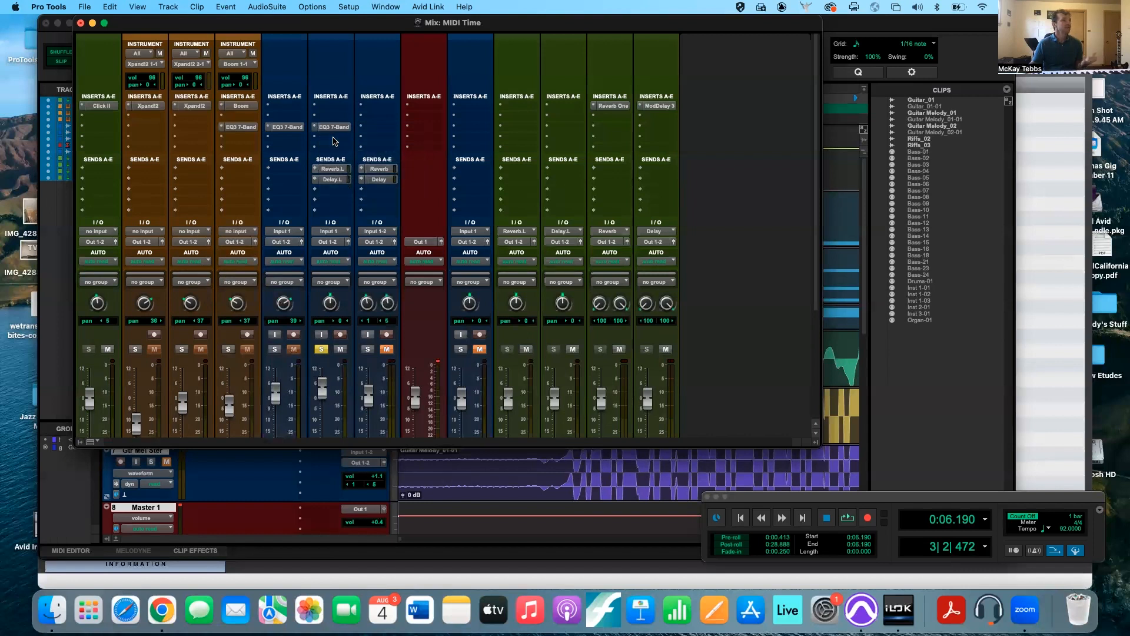
right_click(328, 130)
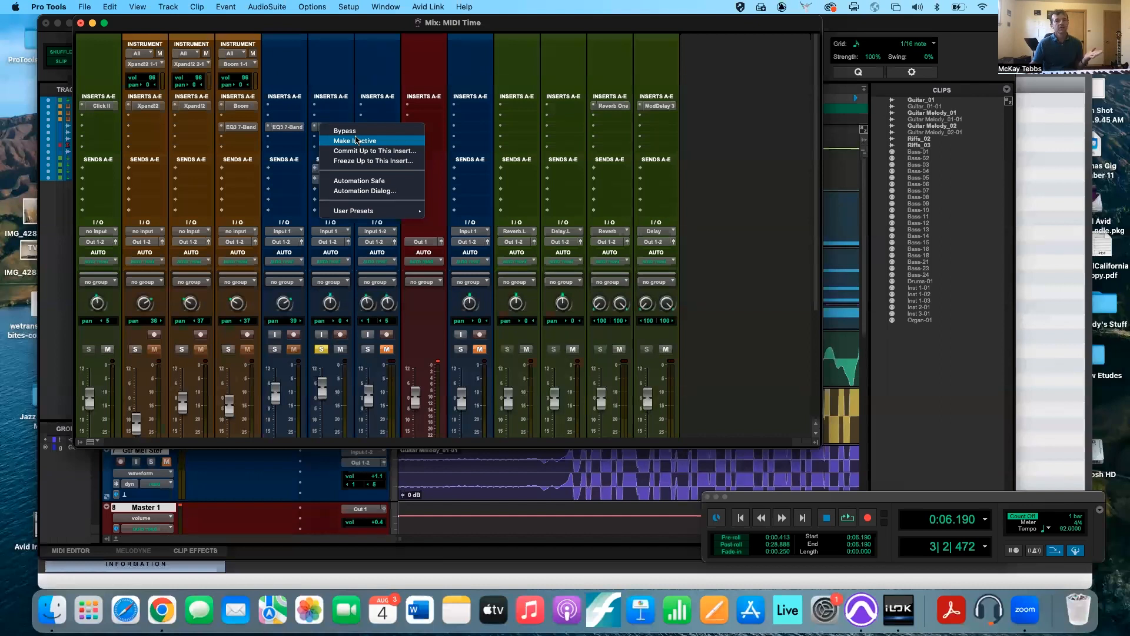
Step: Remove the EQ3 7-Band plug-in from slot C of Guitar Melody by setting it to no insert
left_click(317, 130)
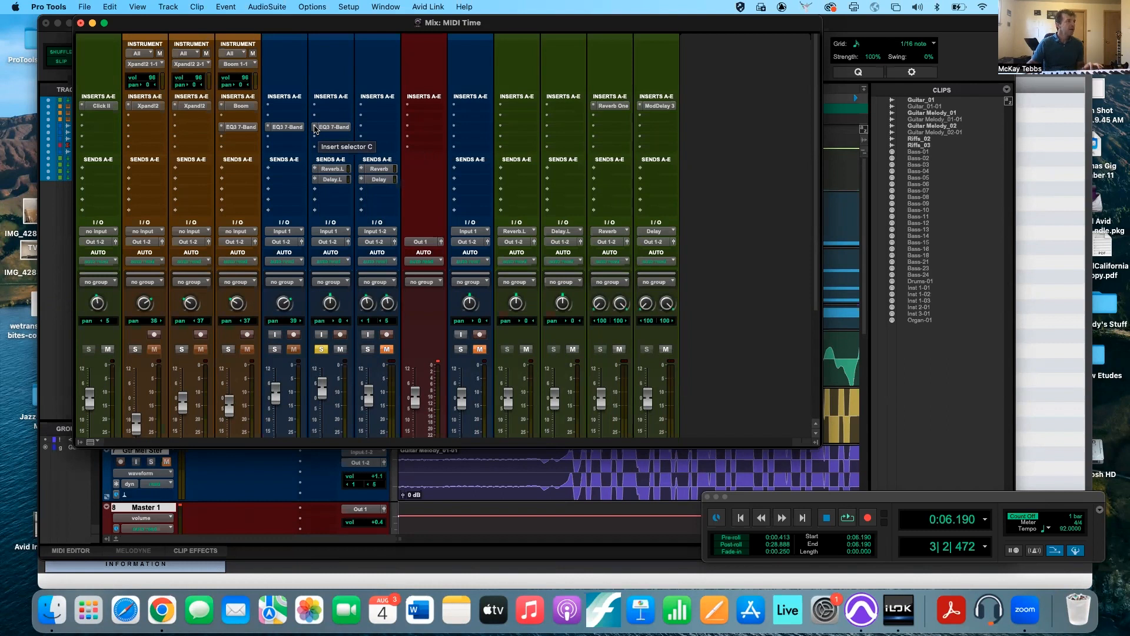
left_click(316, 129)
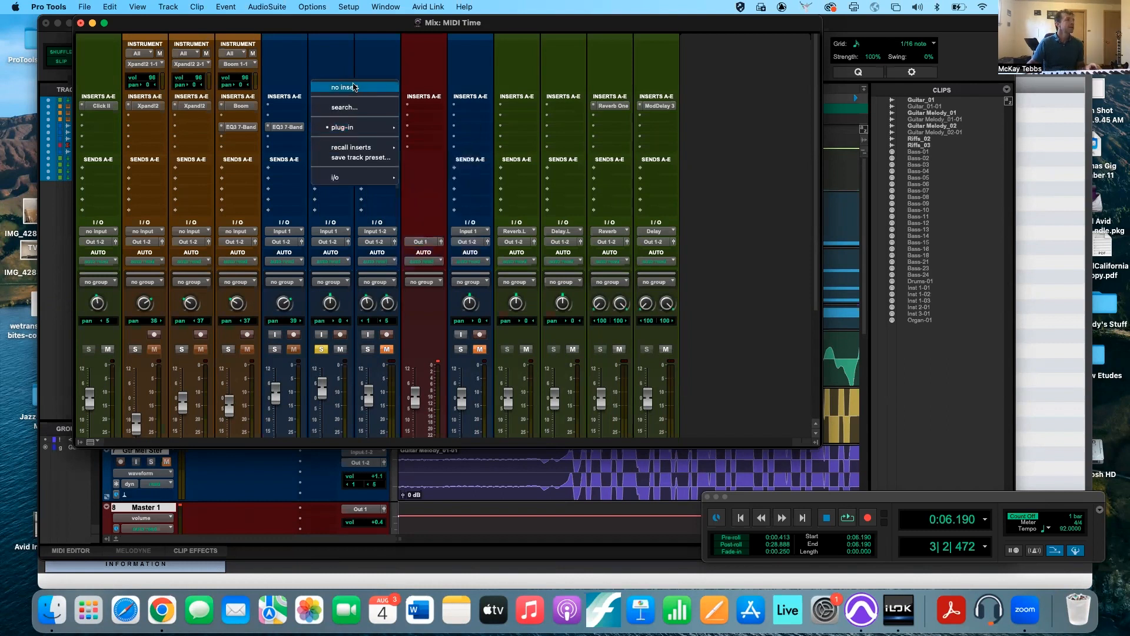
left_click(354, 87)
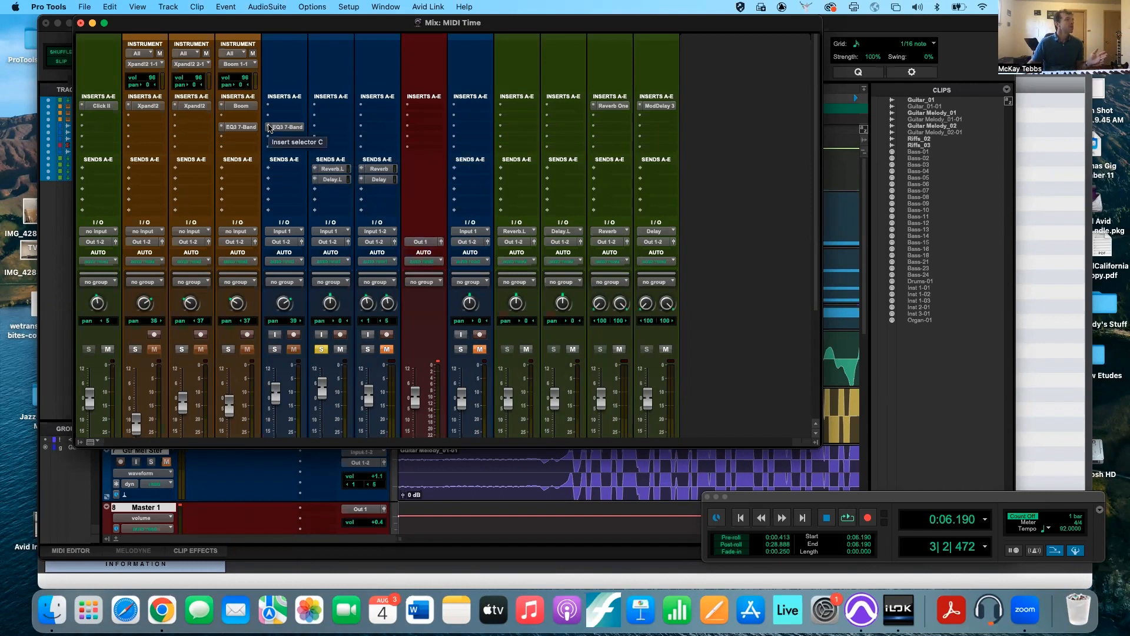
Step: Replace the EQ3 7-Band in slot C of Rhythm Guitar with Mod Delay III (mono) and close its window
left_click(269, 128)
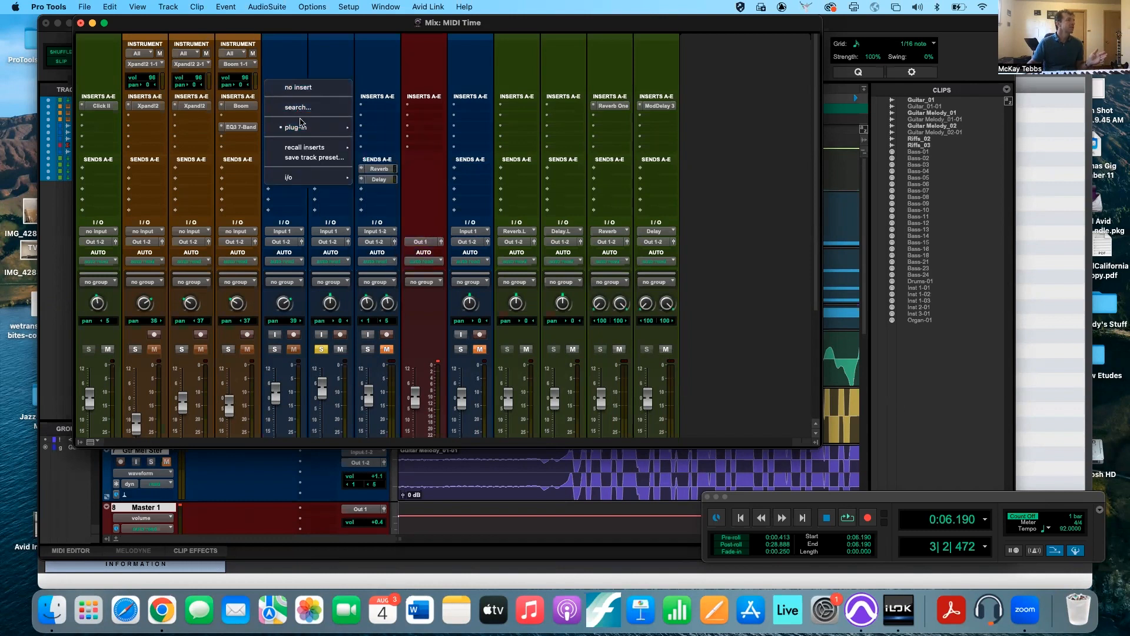
mouse_move(304, 129)
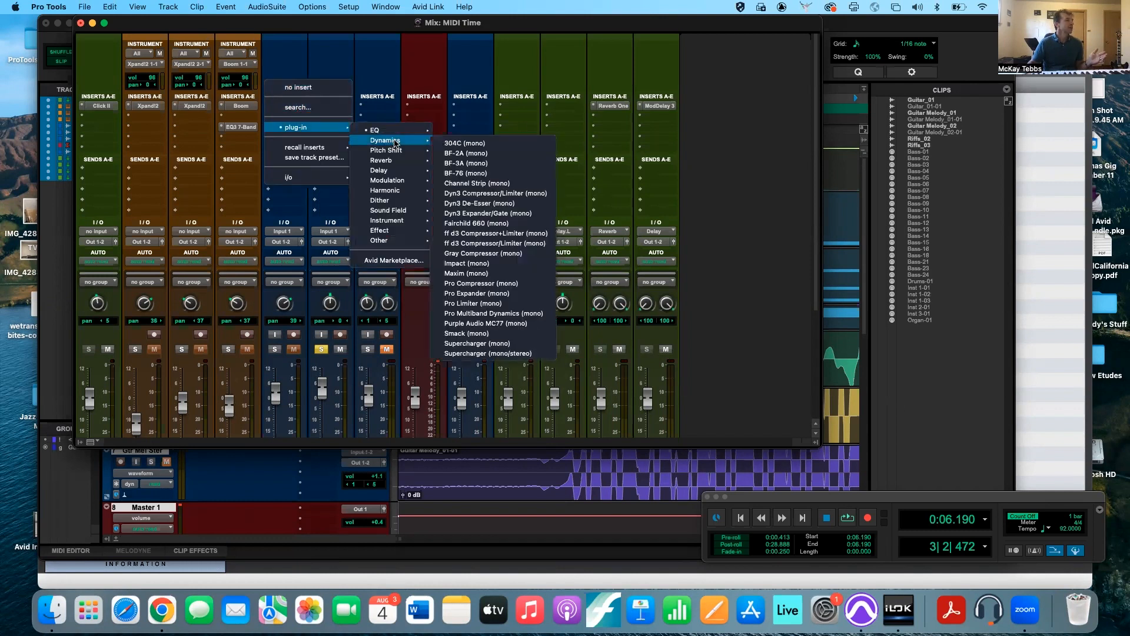
mouse_move(400, 170)
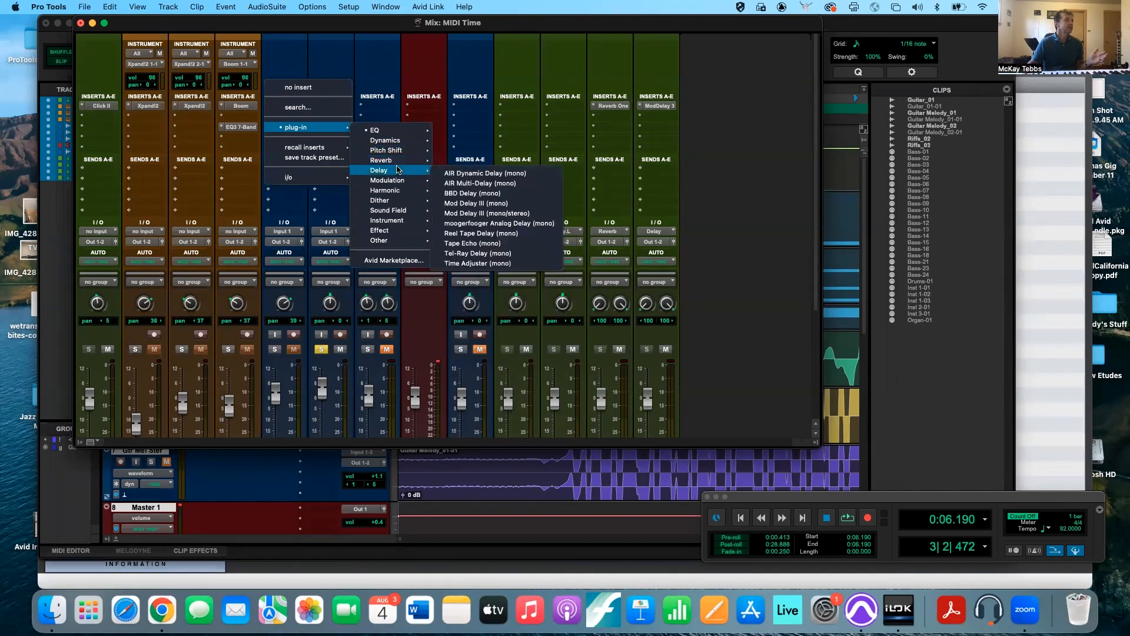
left_click(476, 204)
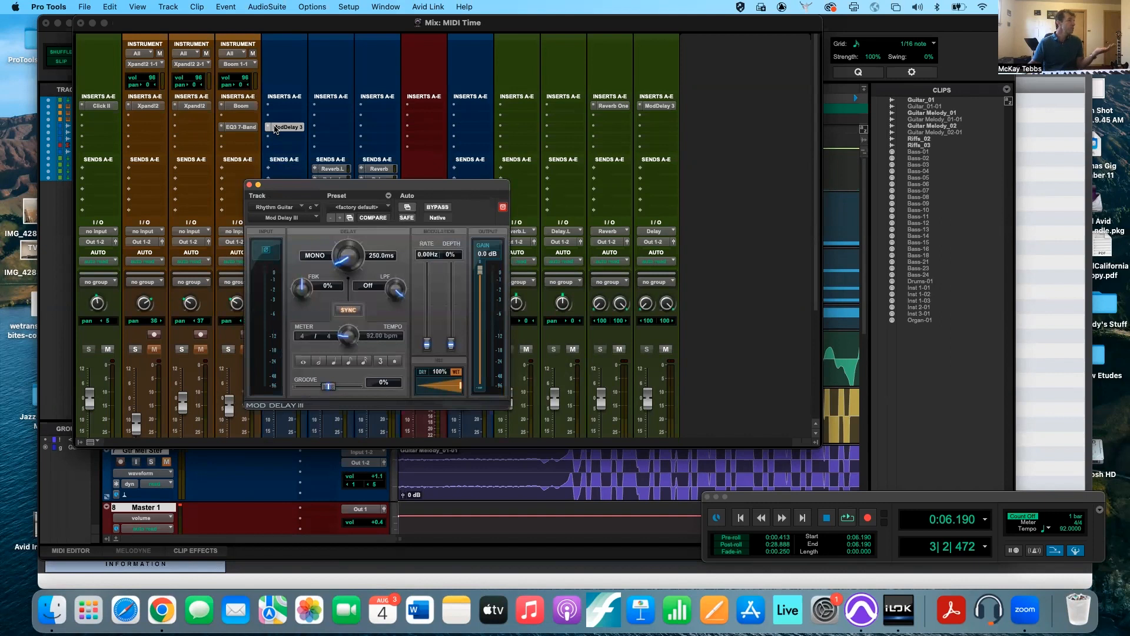
left_click(249, 184)
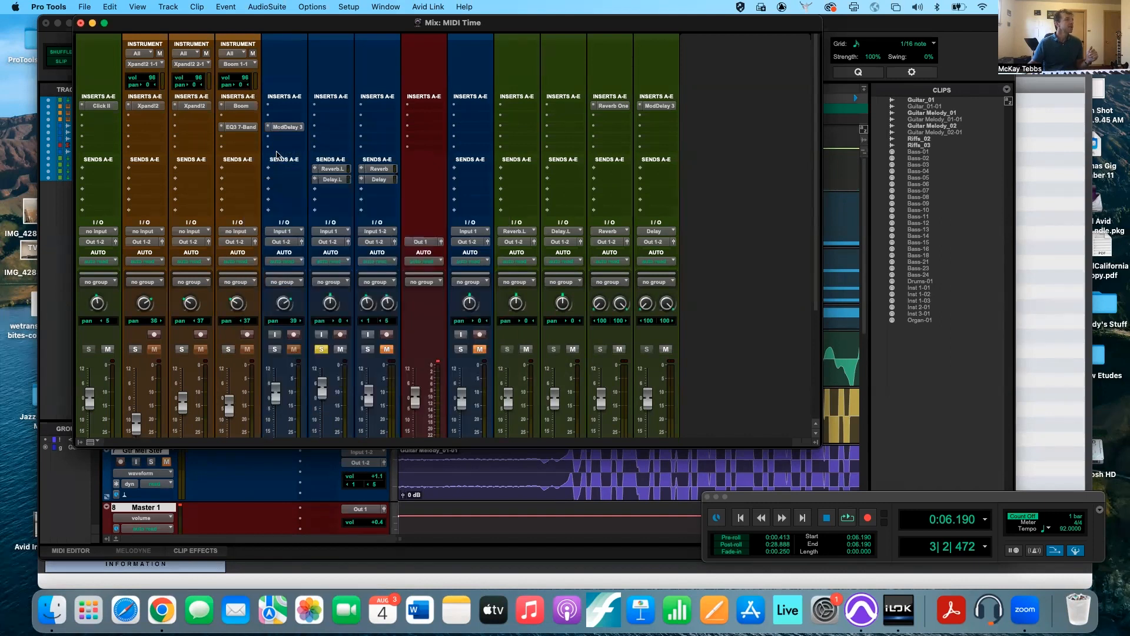
left_click(315, 127)
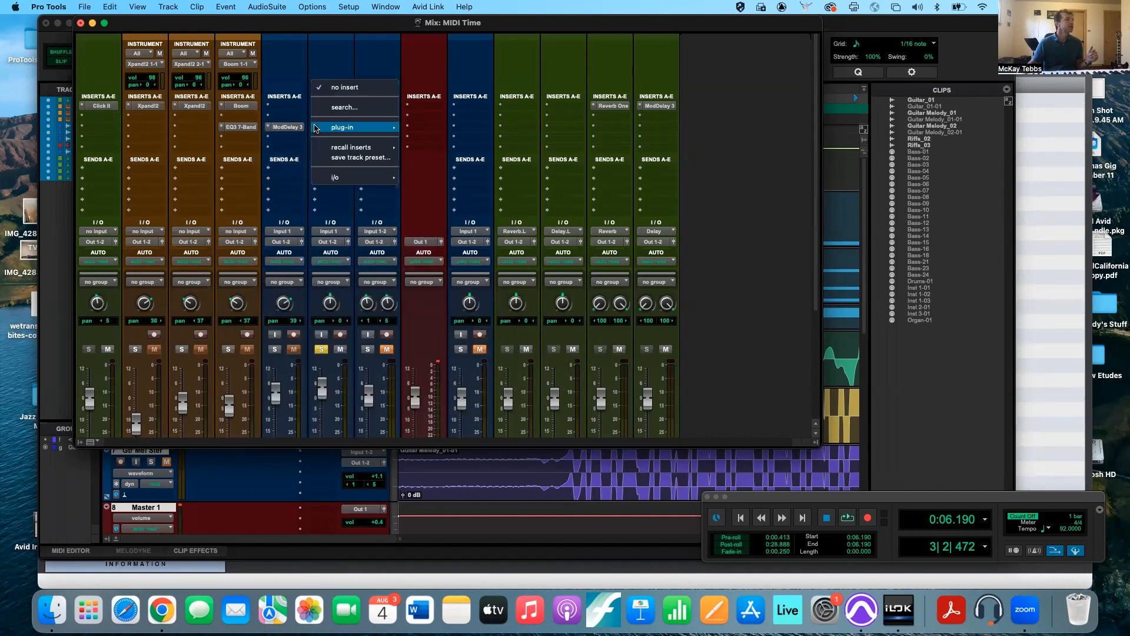
left_click(290, 117)
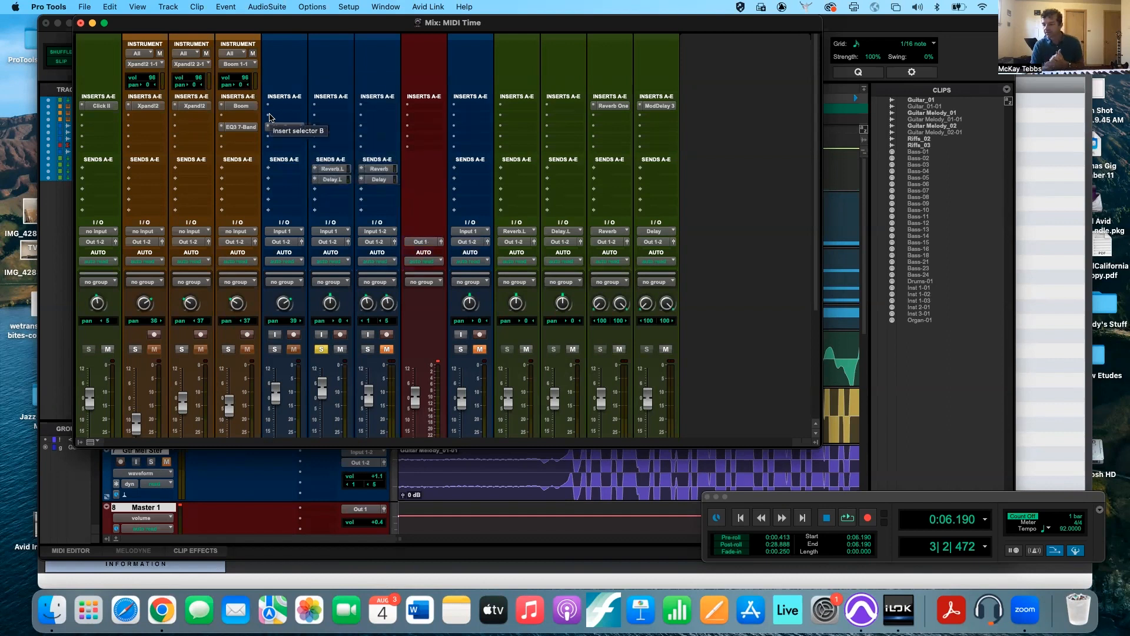
Step: Move the EQ3 7-Band insert from Drums to slot C of Guitar Melody, open it and reposition its window higher
left_click_drag(240, 127, 328, 127)
left_click(328, 127)
left_click_drag(373, 181, 380, 96)
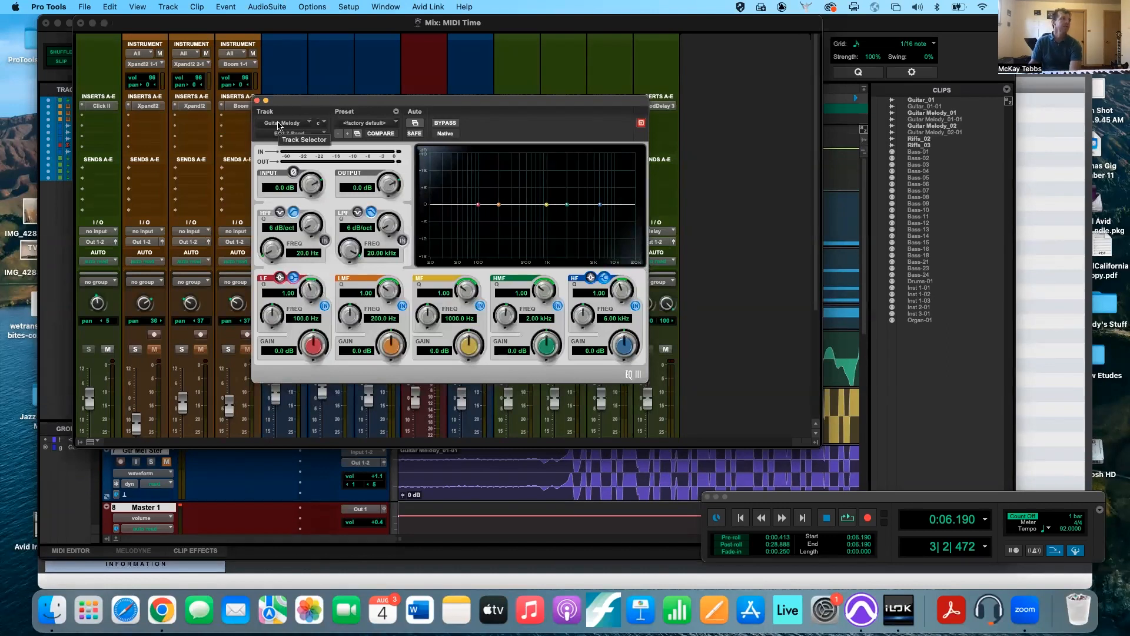
Step: Switch the open plug-in window to the Rhythm Guitar track's Mod Delay III and move it below the inserts
left_click(302, 124)
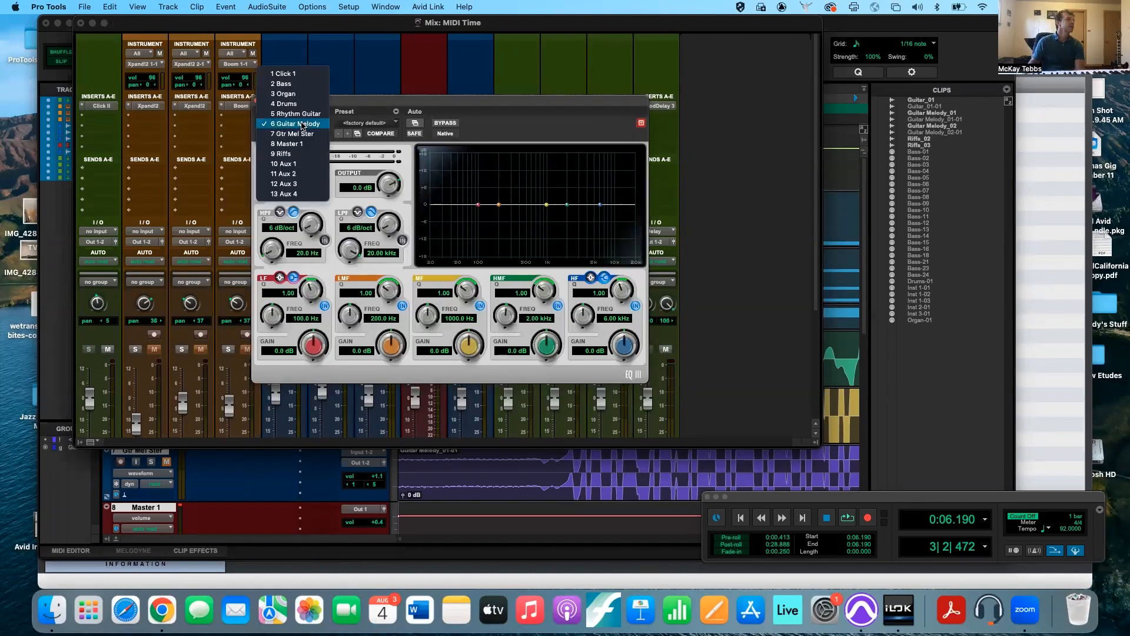
left_click(302, 126)
left_click(300, 124)
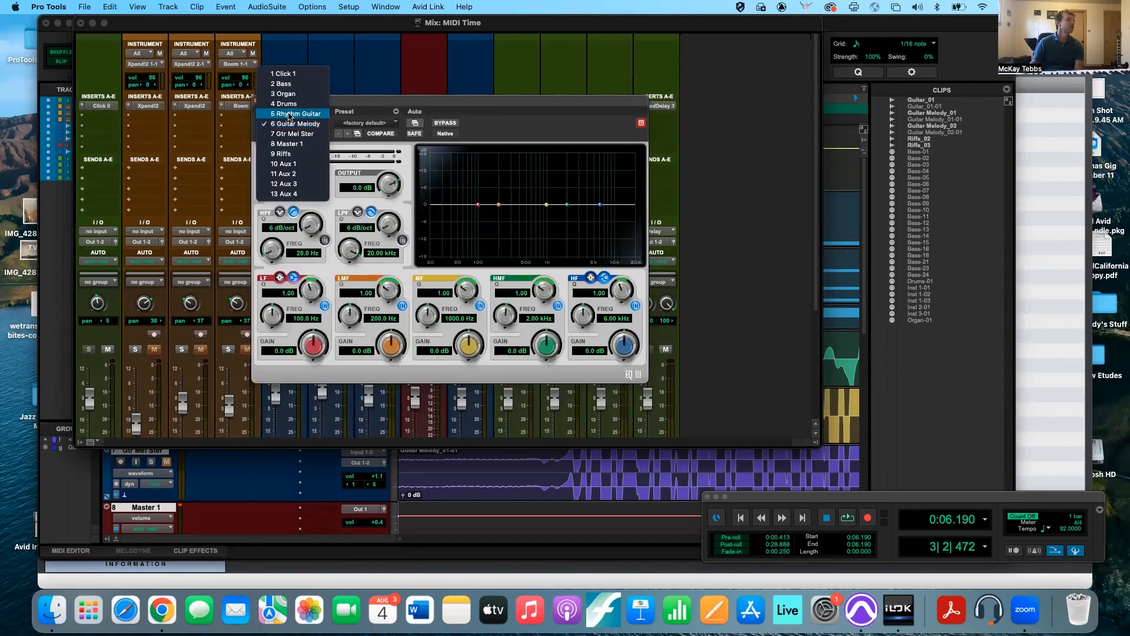
left_click(288, 115)
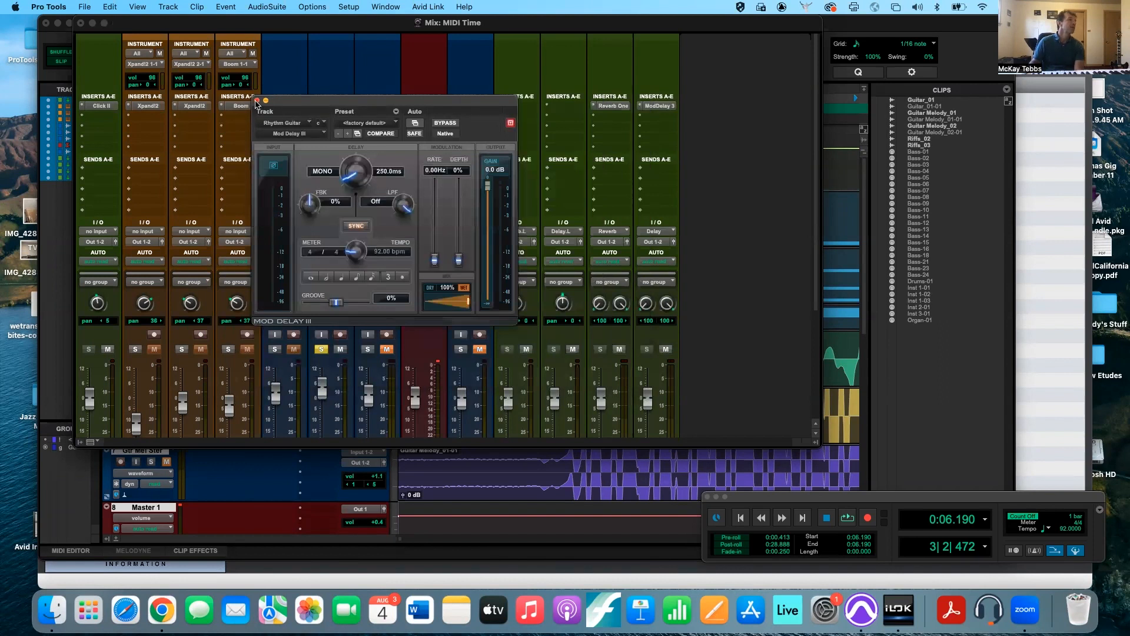
left_click_drag(280, 103, 261, 163)
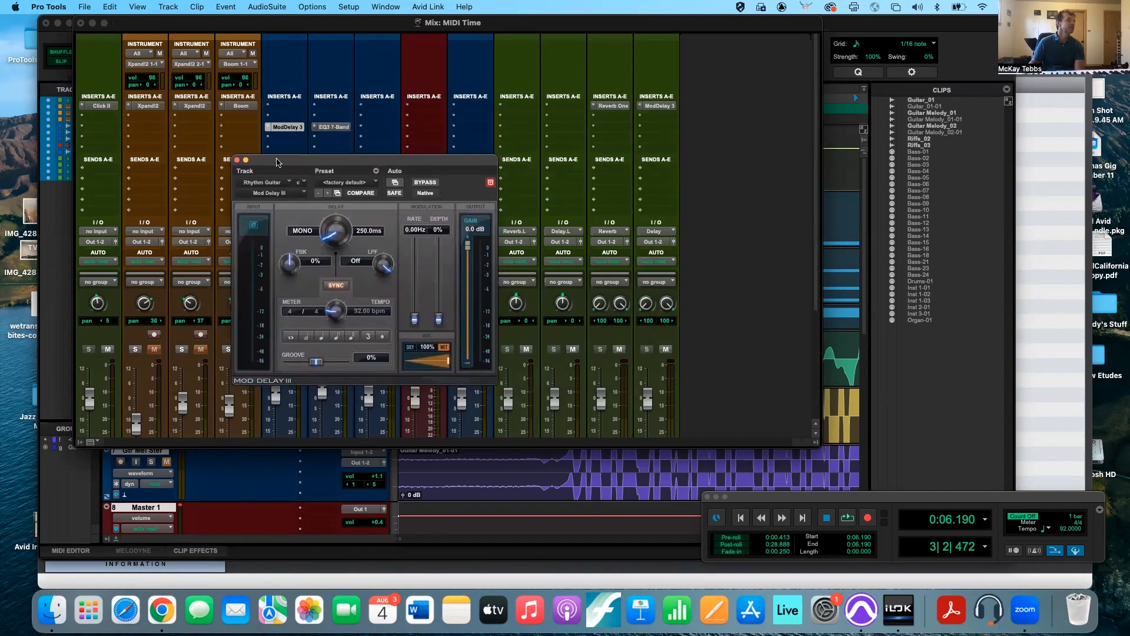
Step: Switch the plug-in window to the Guitar Melody track, to Drums, and back to Guitar Melody's EQ3 7-Band
left_click(279, 184)
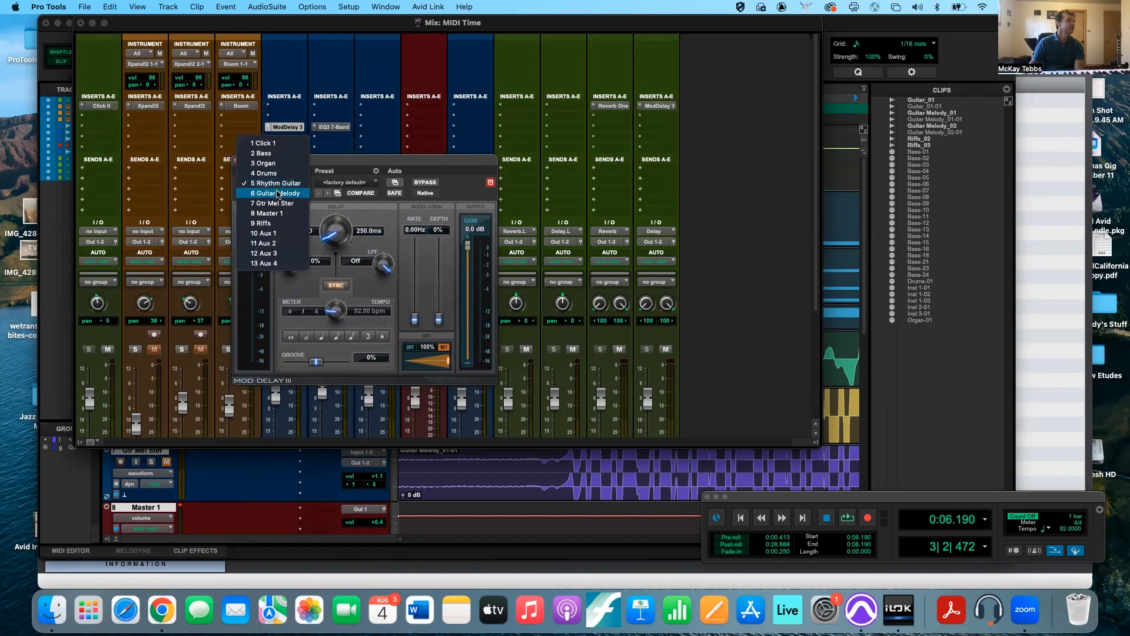
left_click(277, 193)
left_click(283, 187)
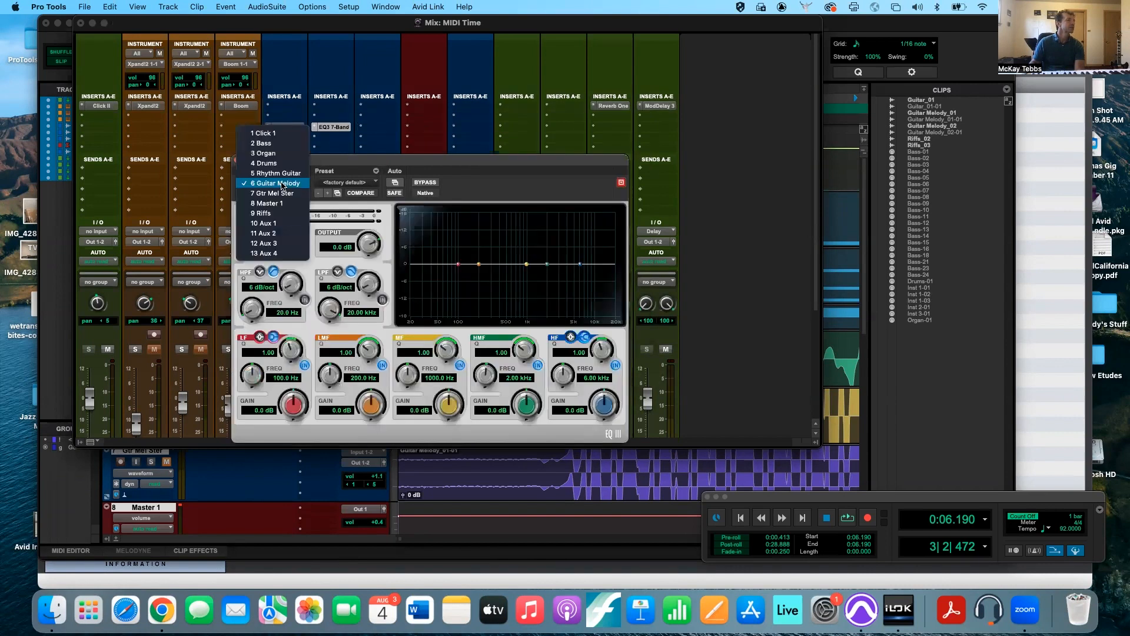
left_click(279, 168)
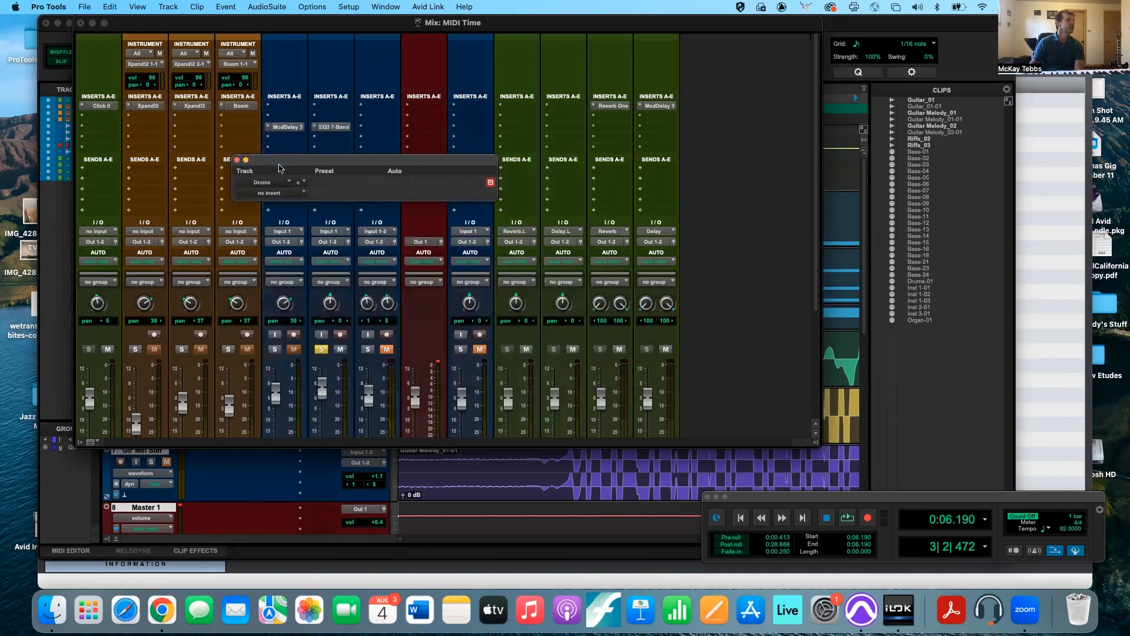
left_click(268, 182)
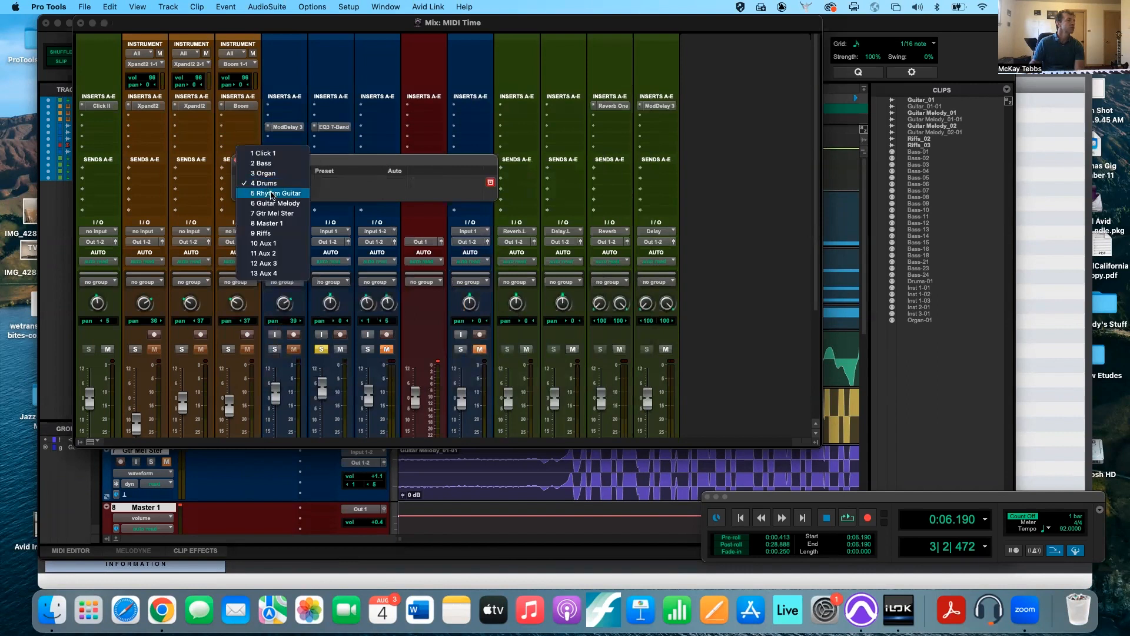
left_click(281, 203)
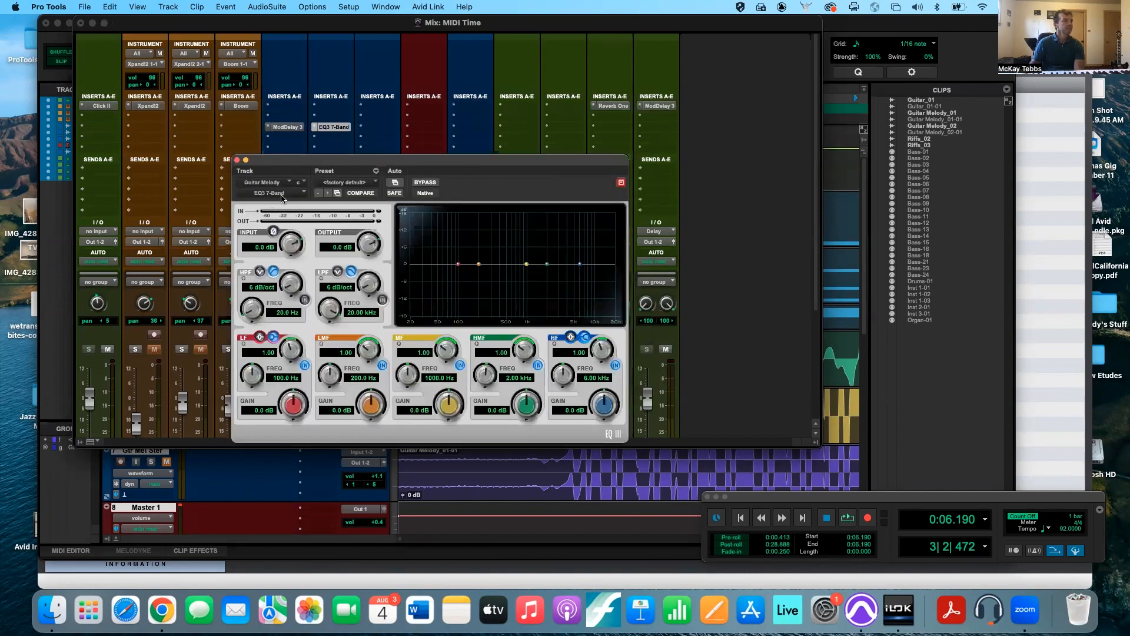
Step: Replace Guitar Melody's EQ3 7-Band with the EQ plug-in ff d2 1-2 Band (mono) from the plug-in window
left_click(282, 195)
mouse_move(283, 194)
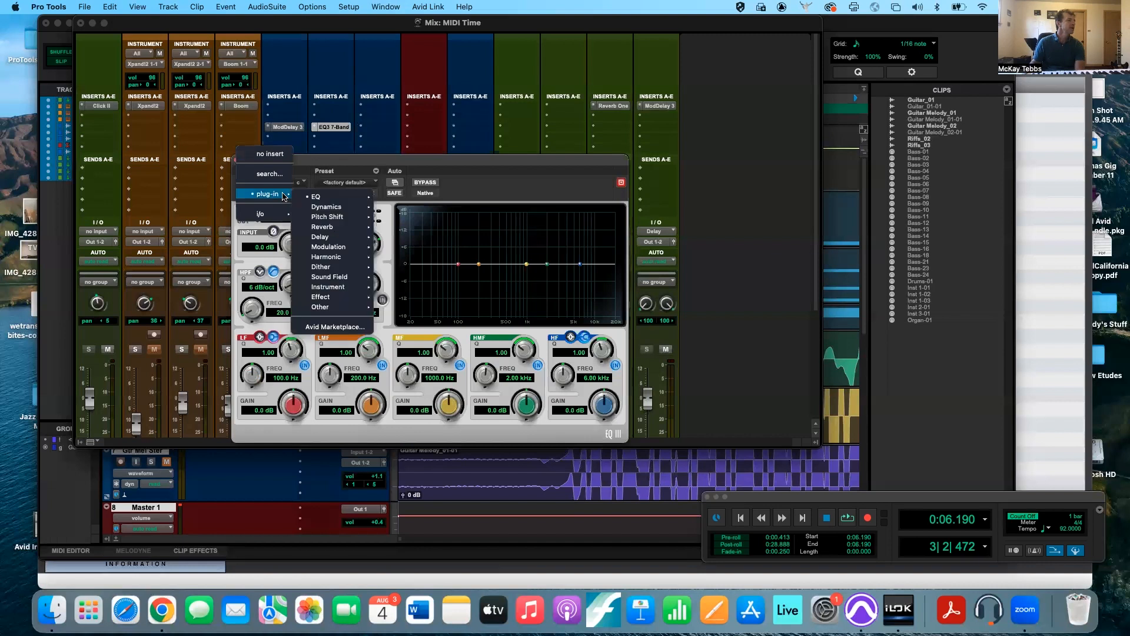
mouse_move(335, 198)
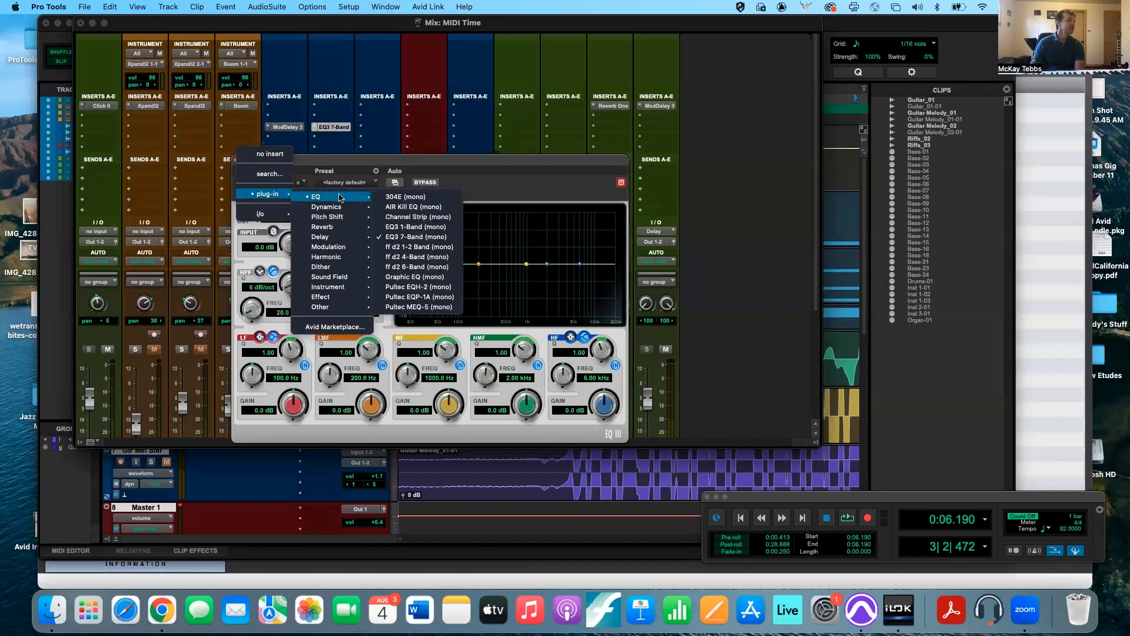
left_click(426, 248)
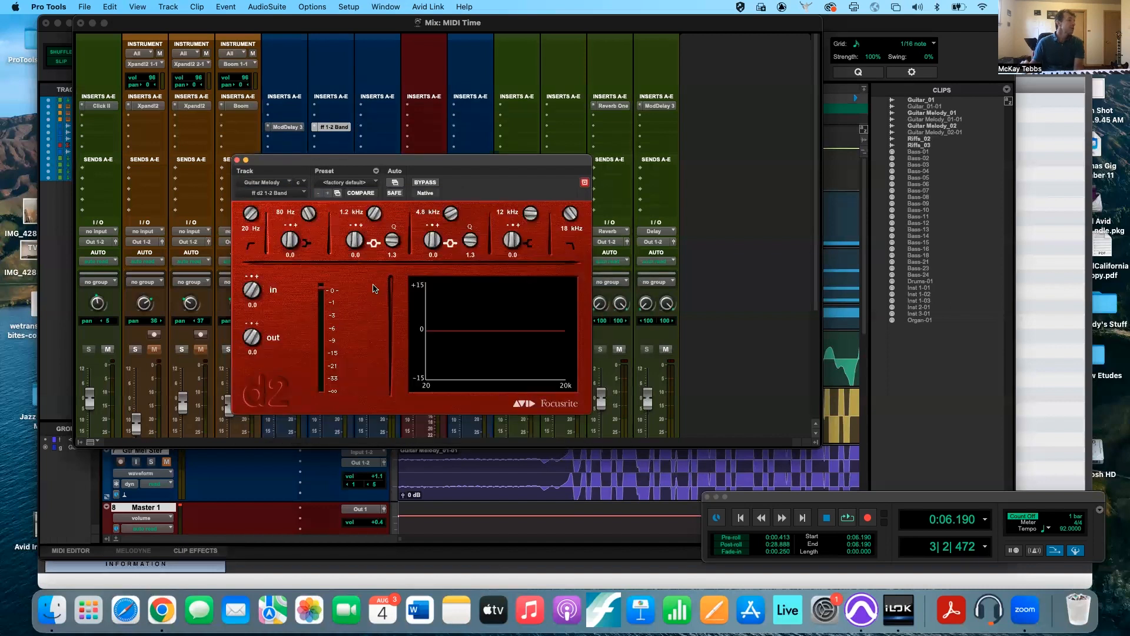
Step: Switch Guitar Melody's insert back to EQ3 7-Band (mono) and move its window higher
left_click(304, 195)
mouse_move(289, 194)
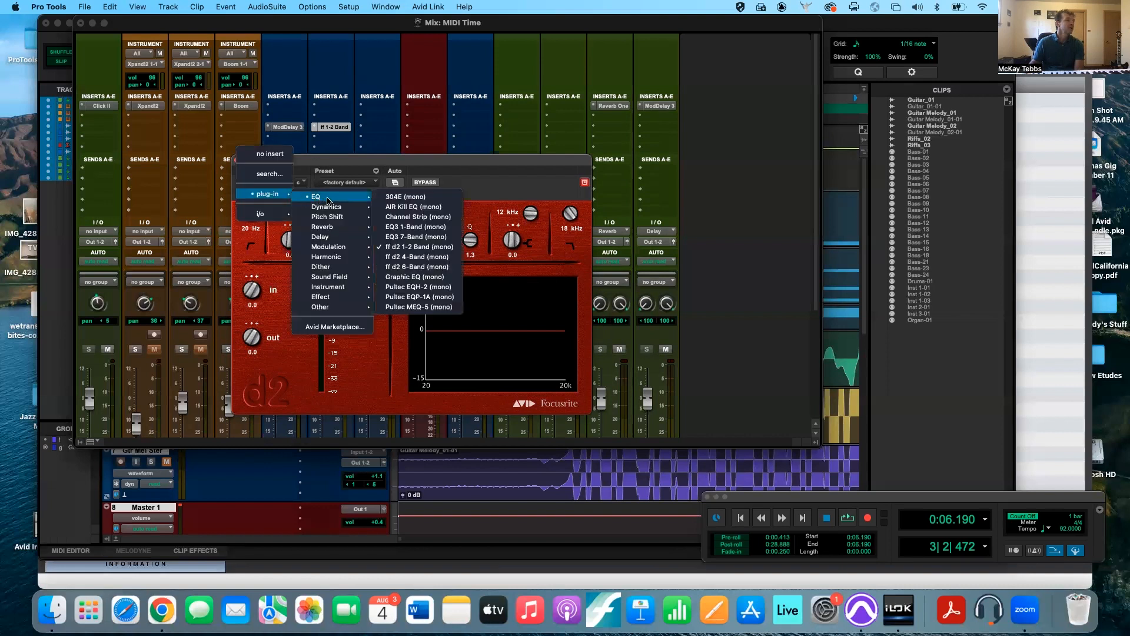
left_click(414, 237)
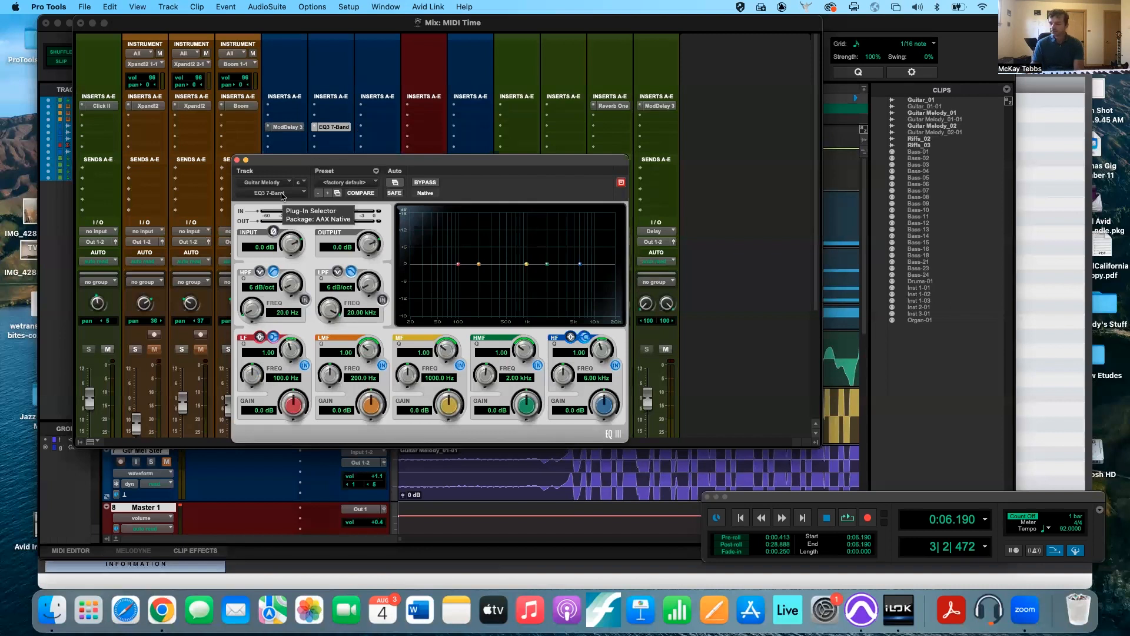
left_click_drag(298, 160, 314, 125)
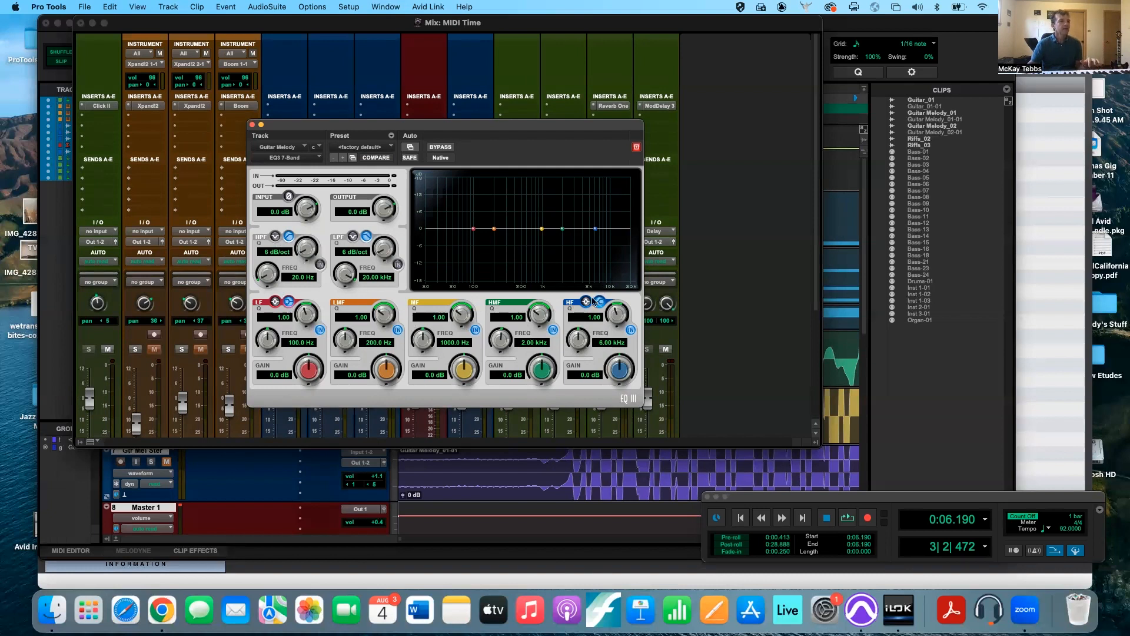
Step: Shape the HF band as a peak boost of about 11.4 dB at about 7.34 kHz with a Q of about 3.04
left_click_drag(596, 229, 596, 196)
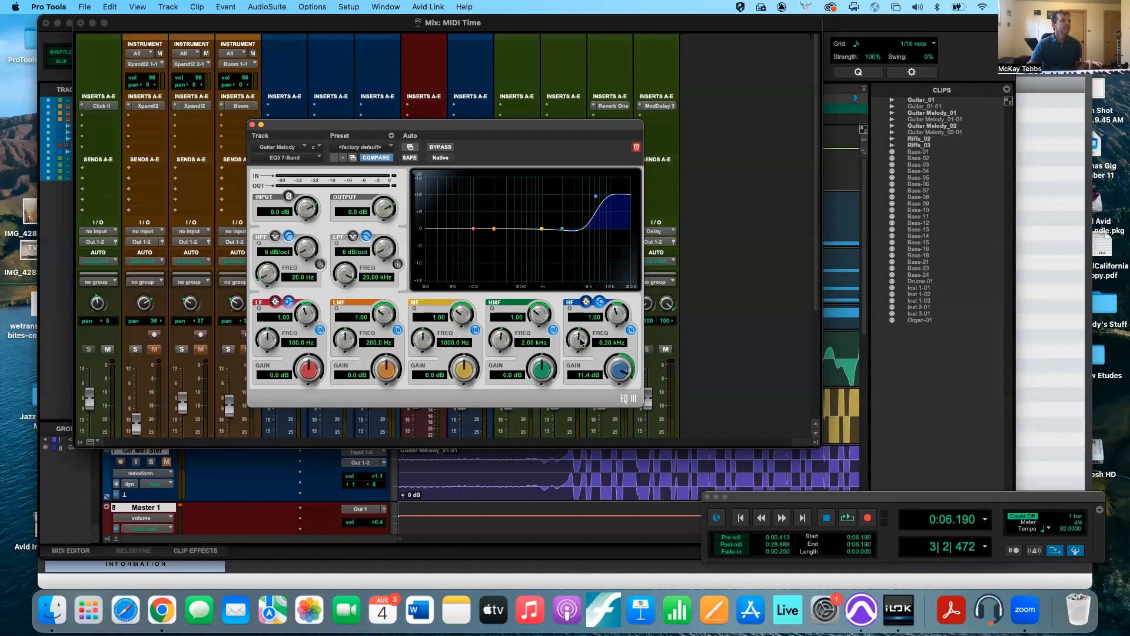
left_click_drag(580, 341, 577, 368)
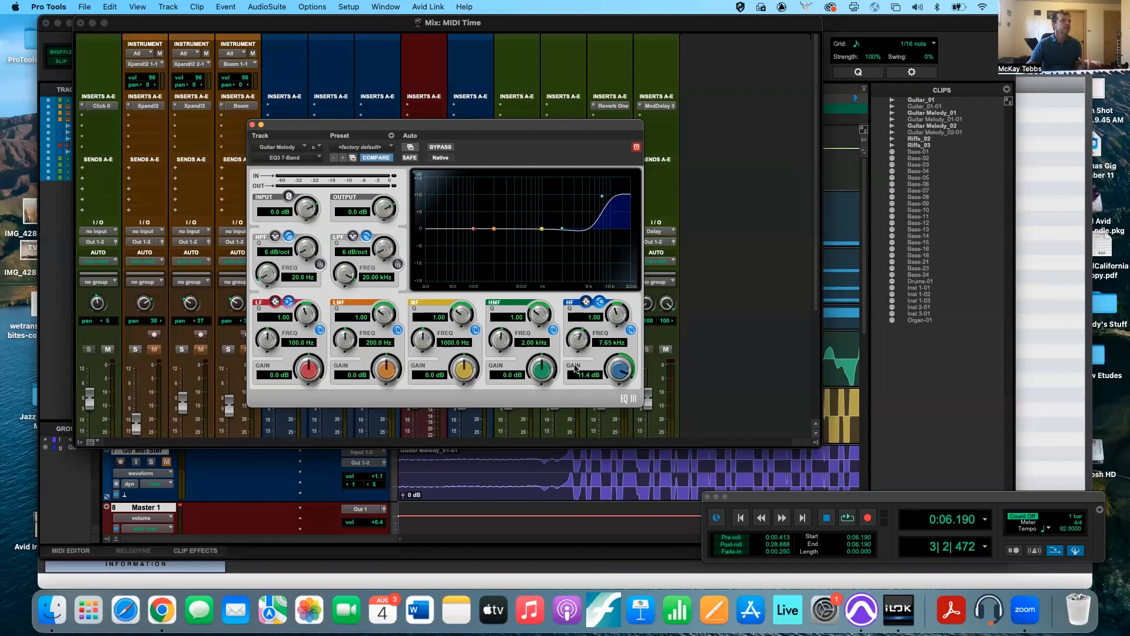
left_click_drag(618, 315, 614, 287)
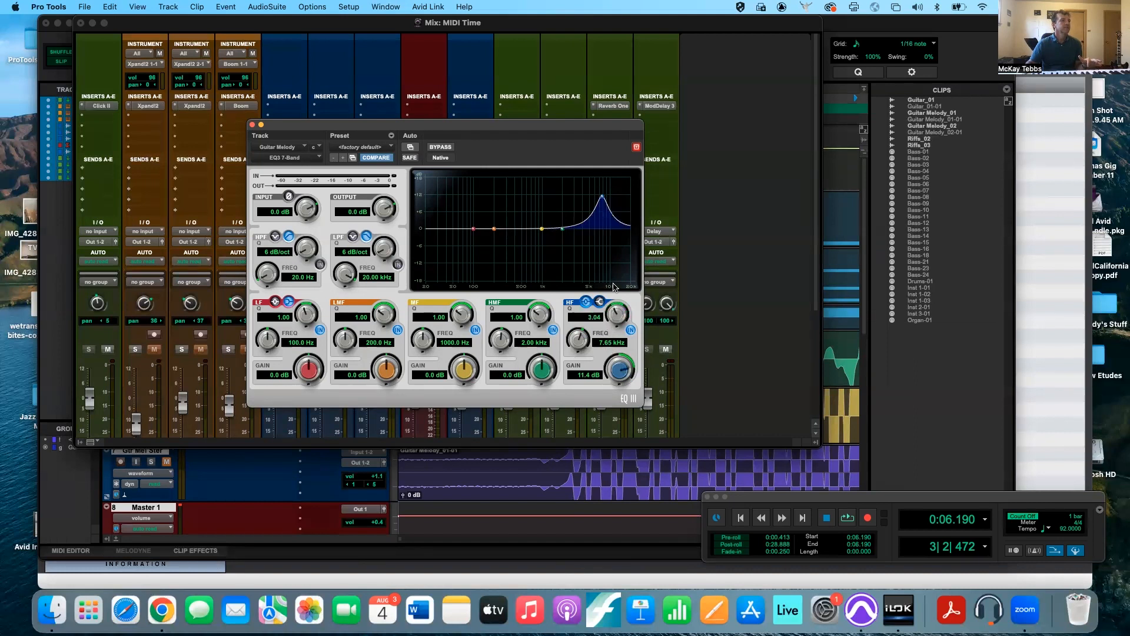
mouse_move(580, 339)
left_mouse_down()
mouse_move(570, 313)
mouse_move(571, 360)
mouse_move(573, 324)
mouse_move(580, 347)
mouse_move(577, 334)
left_mouse_up()
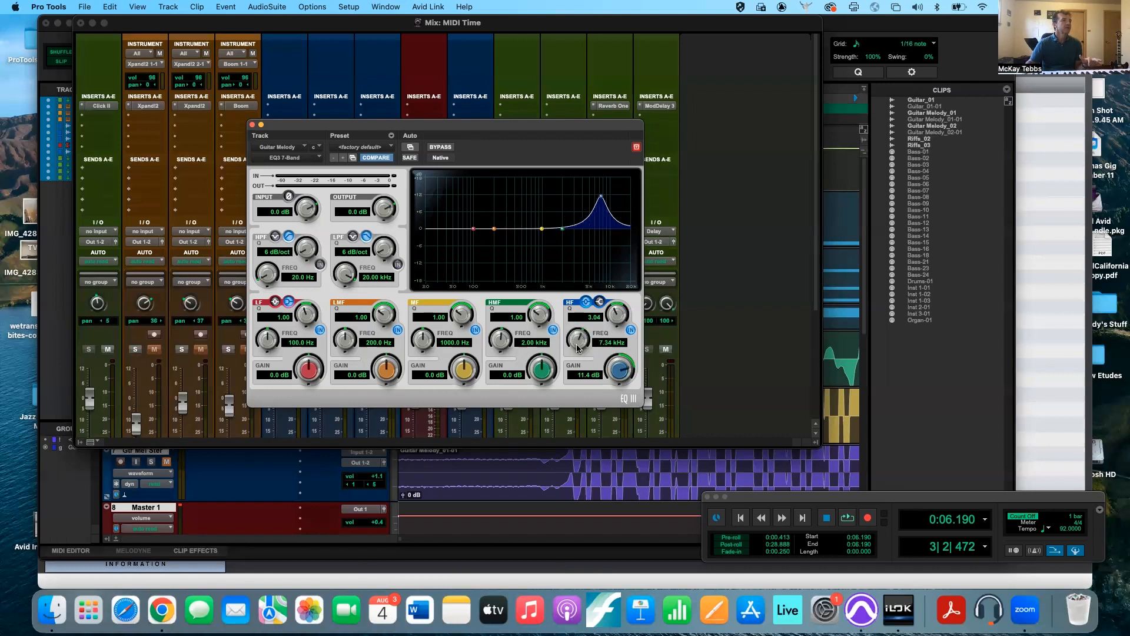
Step: Turn off the HF, HMF, MF, LMF and LF bands of the EQ
left_click(631, 331)
left_click(631, 332)
left_click(632, 332)
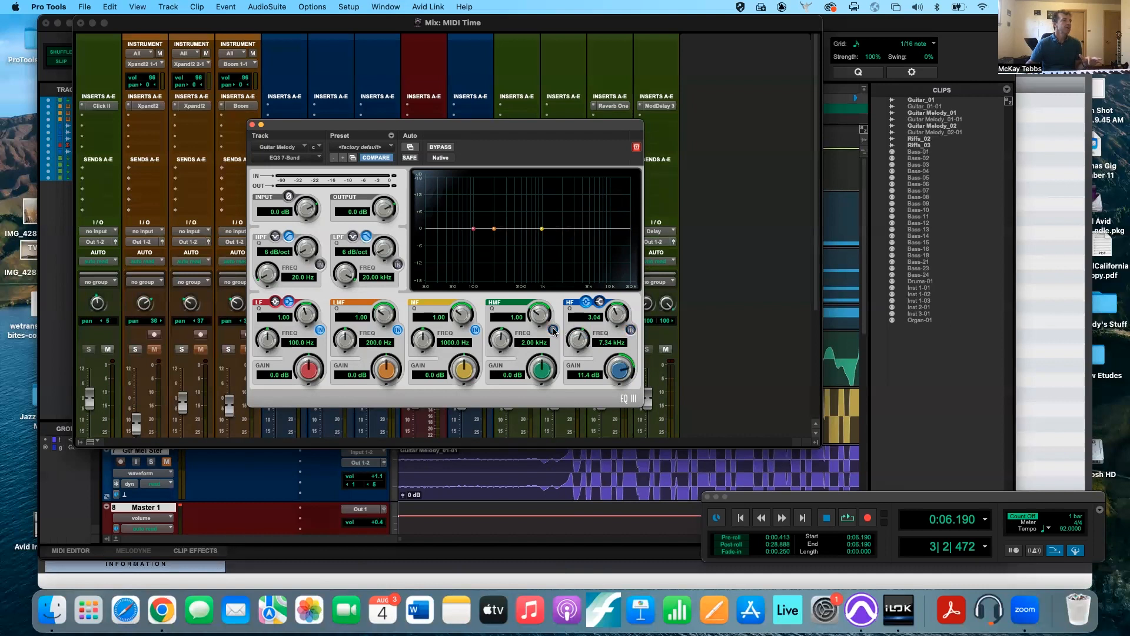
left_click(475, 330)
left_click(398, 329)
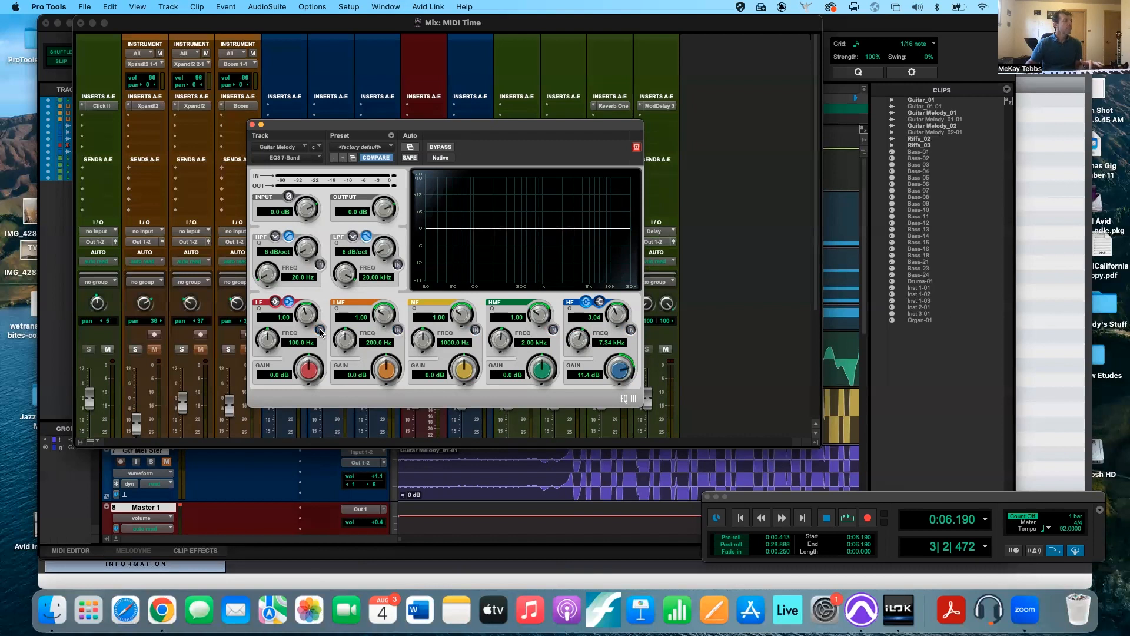
Step: Turn the HF band back on with its frequency at about 7.73 kHz, and re-enable the HMF, MF, LMF and LF bands
left_click(631, 331)
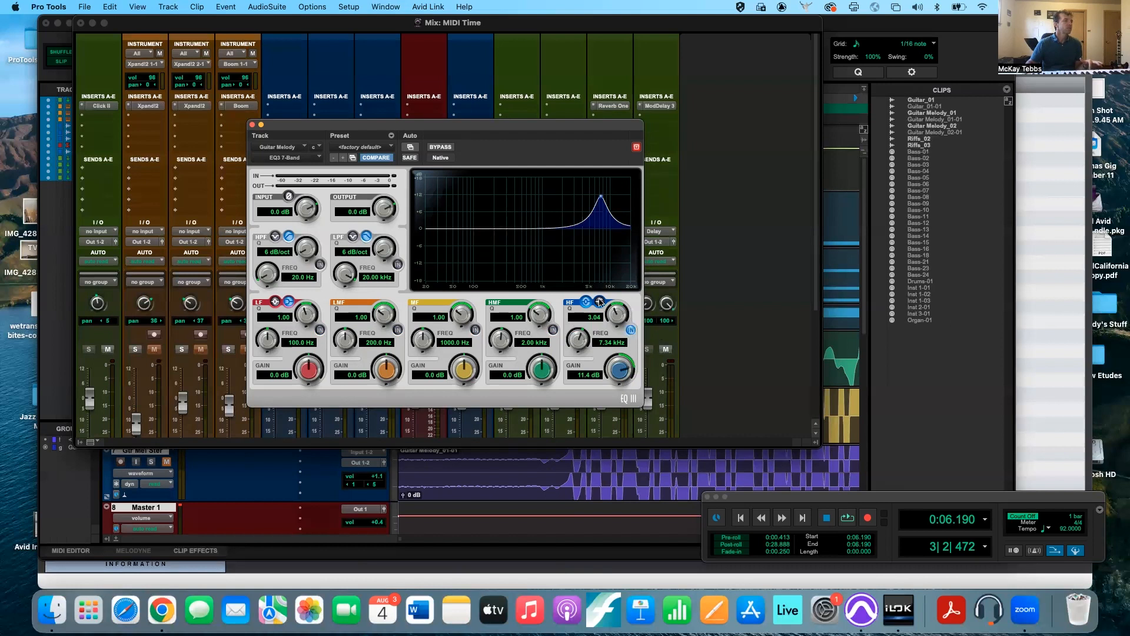
left_click_drag(574, 341, 575, 339)
left_click(553, 330)
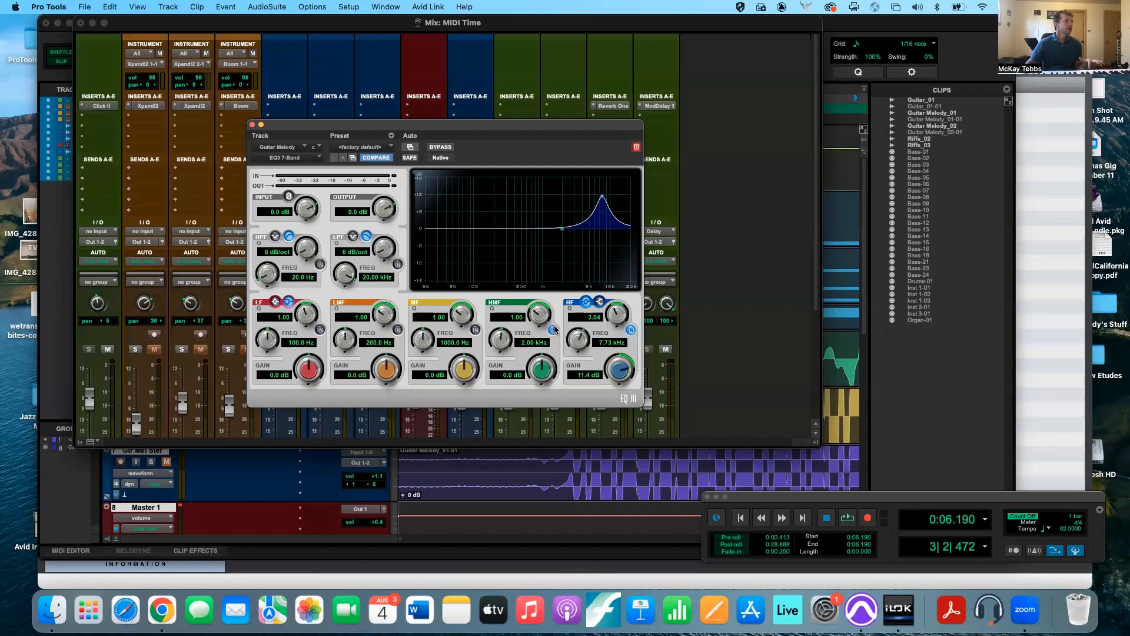
left_click(476, 330)
left_click(399, 330)
left_click(321, 331)
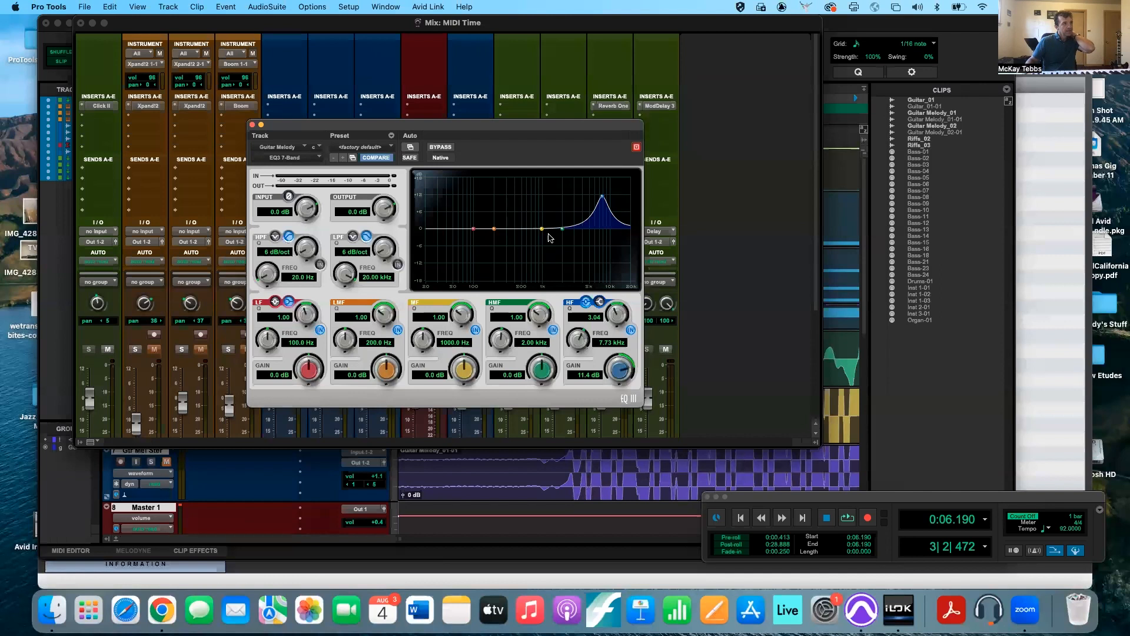
Step: Boost the MF band by about 11.6 dB at about 771 Hz with a Q of about 6.10, and move the window clear of the Guitar Melody channel
left_click_drag(542, 230, 540, 192)
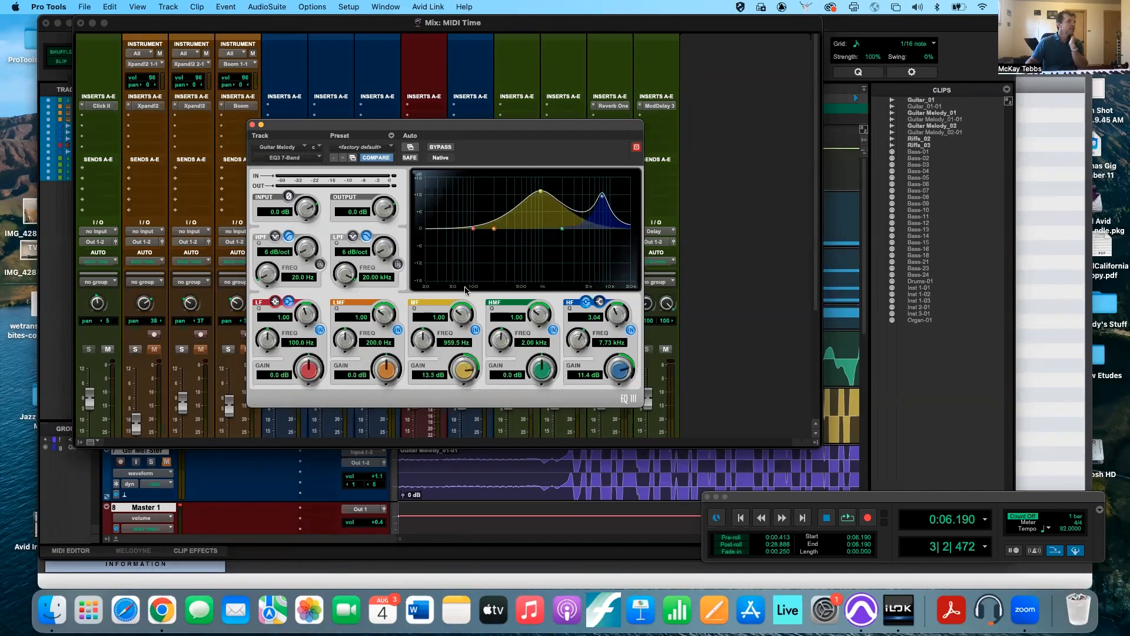
mouse_move(458, 318)
left_mouse_down()
mouse_move(461, 277)
mouse_move(459, 300)
left_mouse_up()
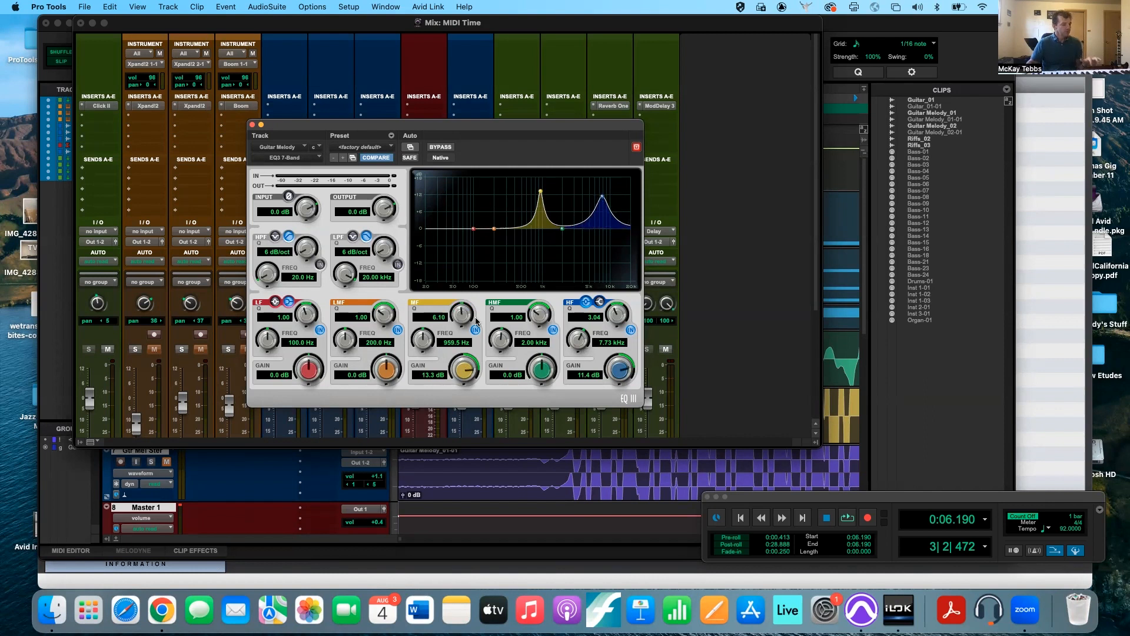
left_click_drag(501, 126, 673, 173)
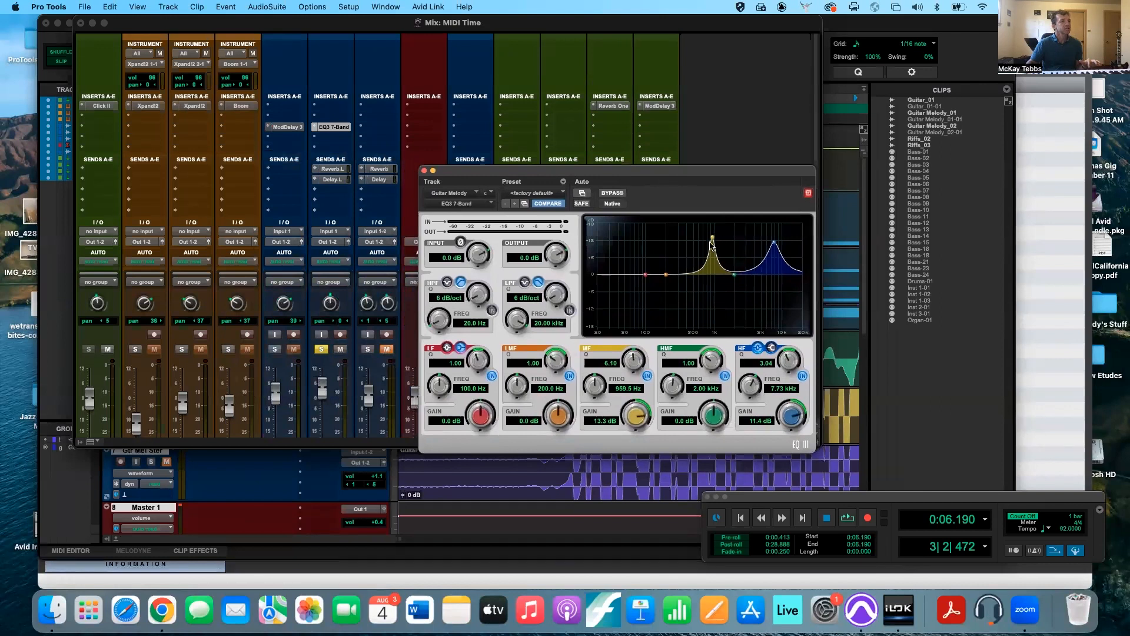
mouse_move(711, 237)
left_mouse_down()
mouse_move(715, 252)
mouse_move(722, 242)
mouse_move(682, 250)
mouse_move(716, 243)
mouse_move(707, 243)
left_mouse_up()
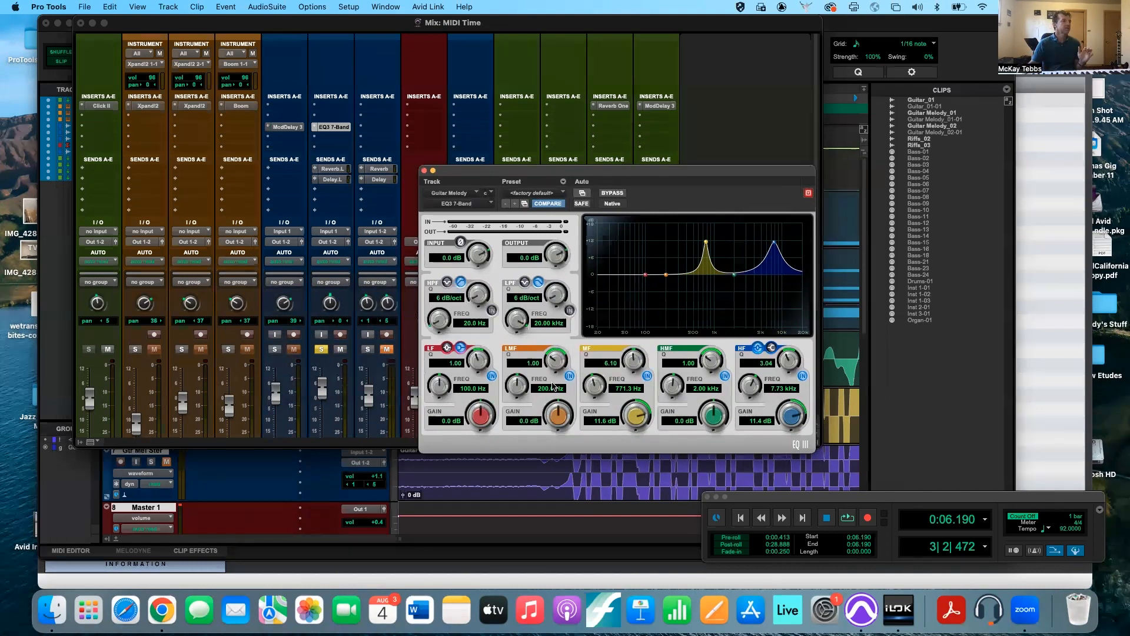
Step: Load the Acoustic Guitar preset Add Sparkle into the EQ and toggle the plug-in's bypass on and off
left_click(541, 195)
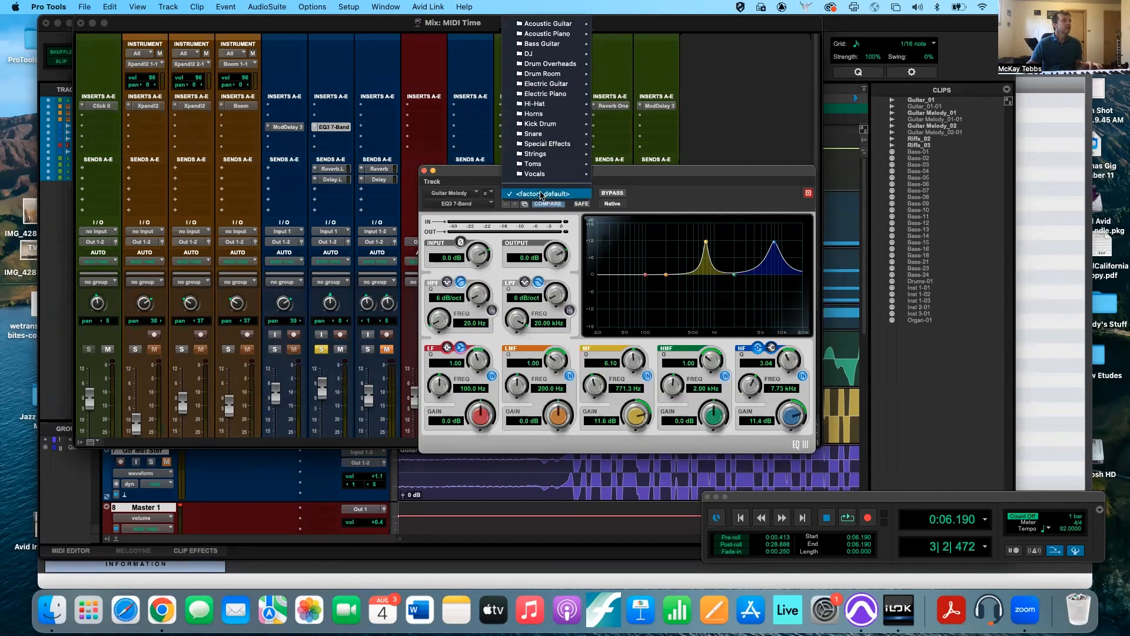
mouse_move(547, 54)
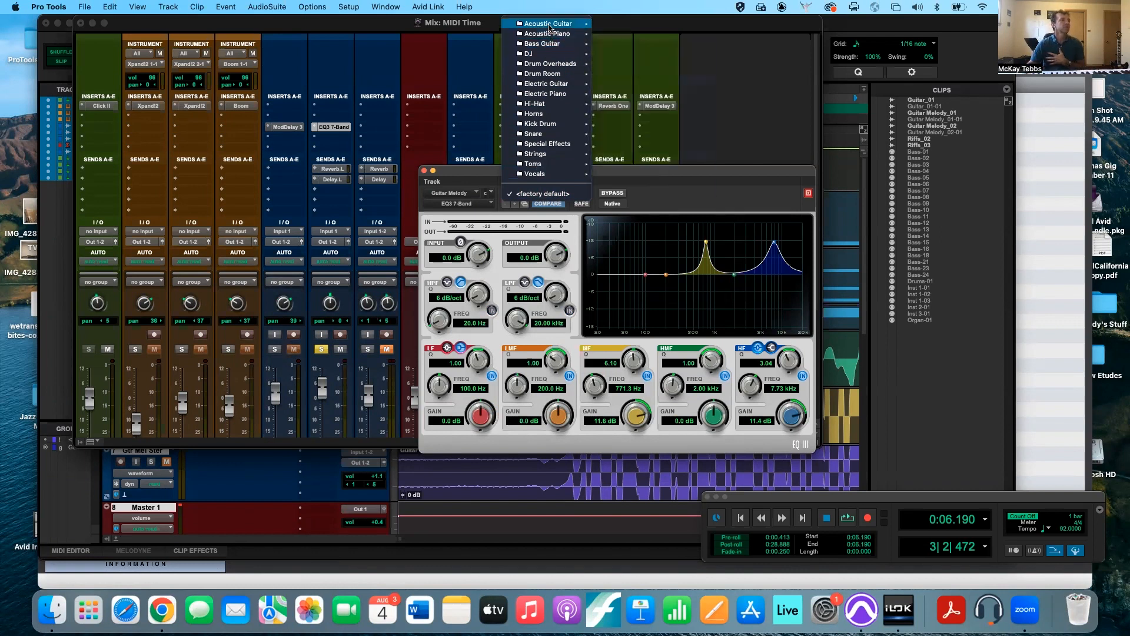
mouse_move(549, 27)
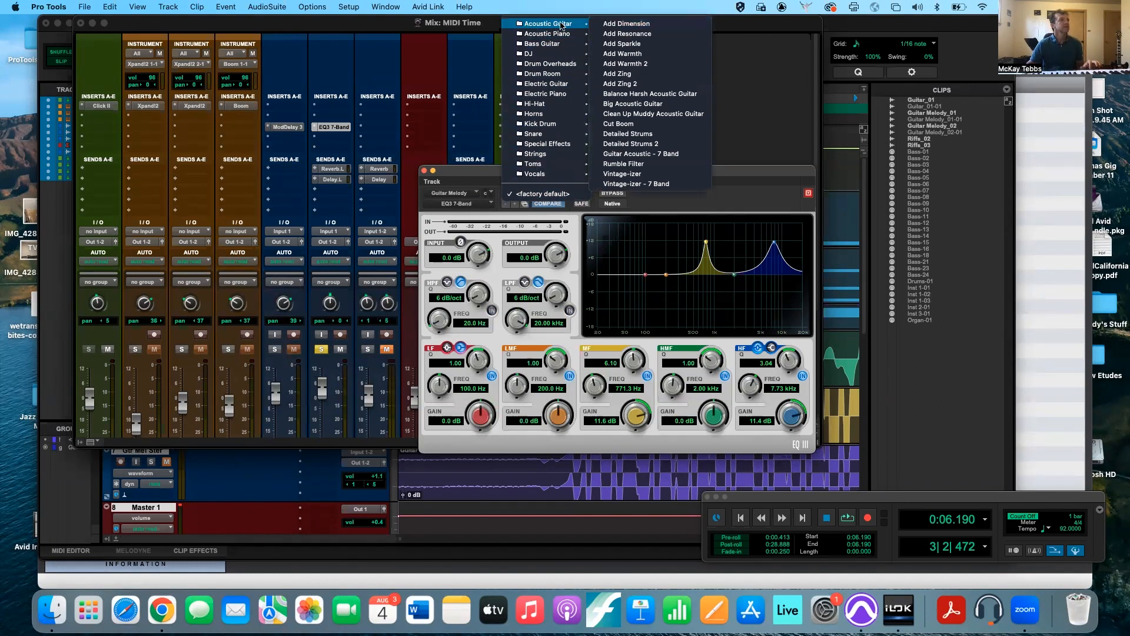
left_click(654, 47)
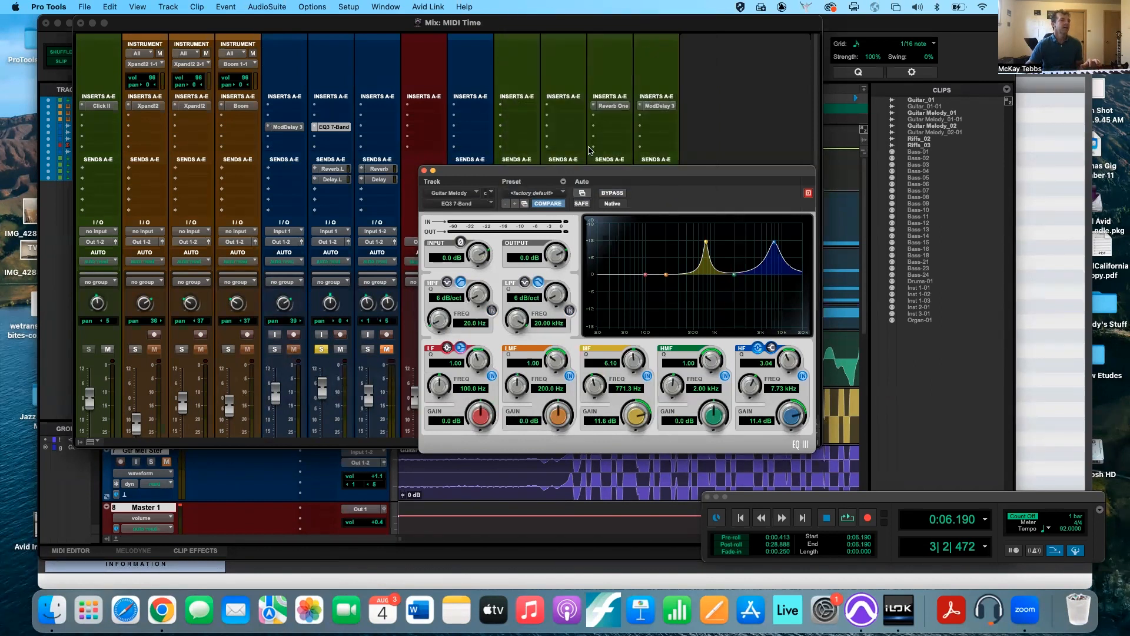
left_click(555, 195)
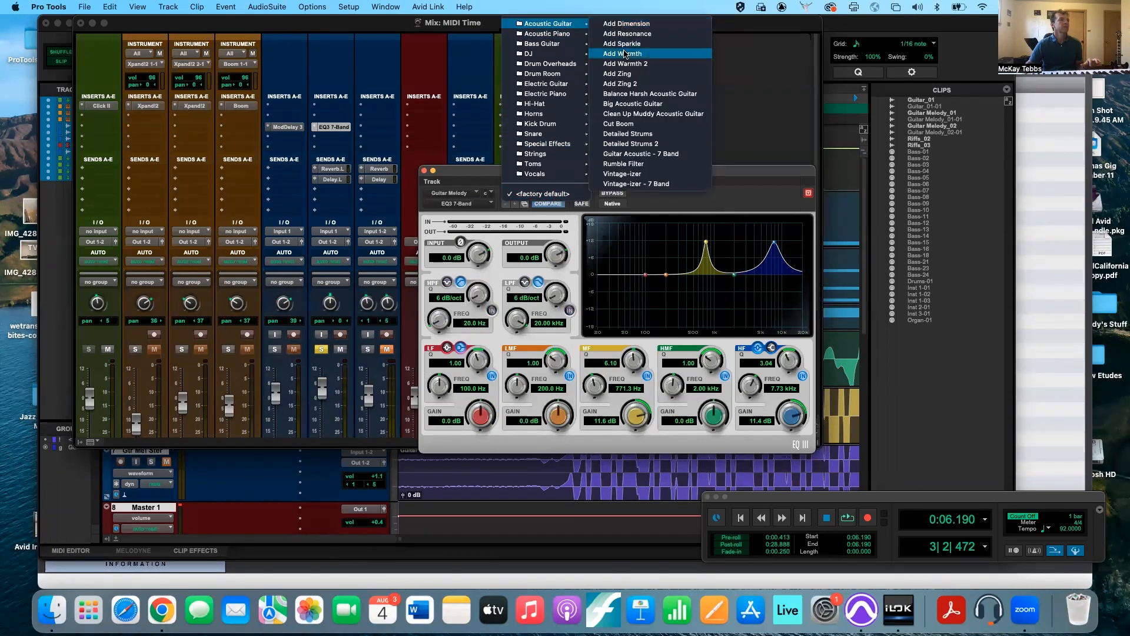
left_click(627, 46)
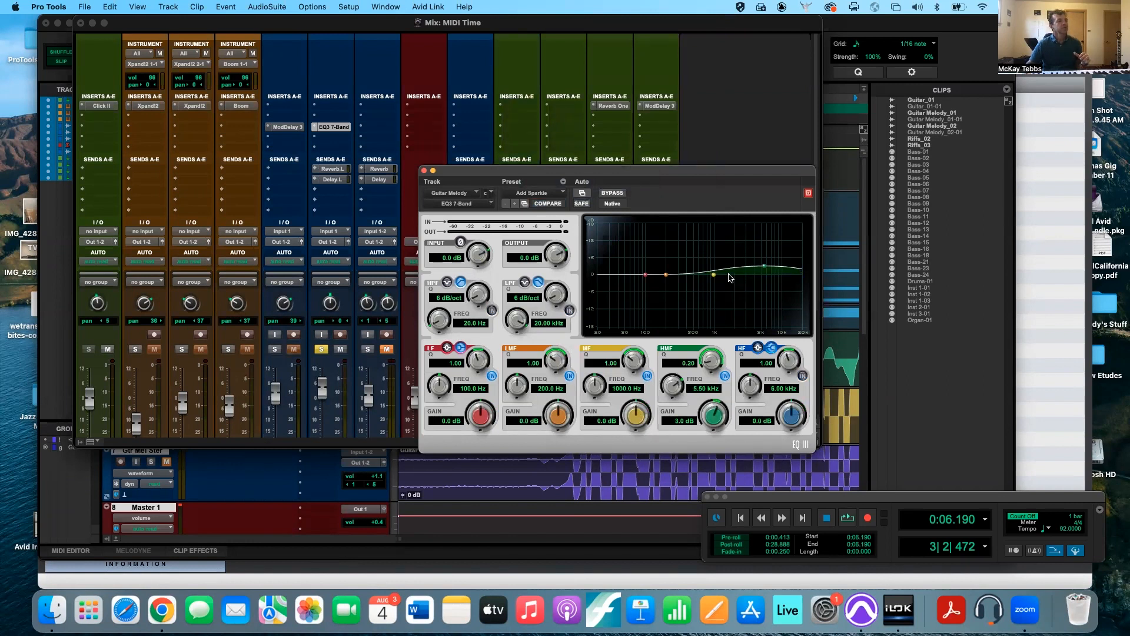
left_click(607, 194)
left_click(608, 194)
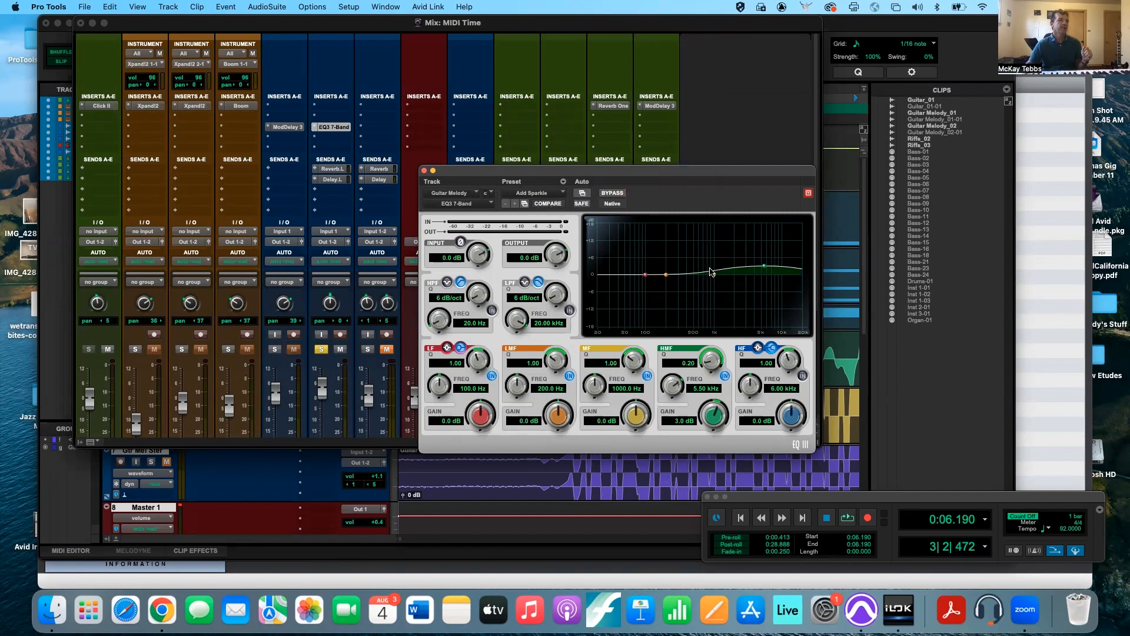
Step: Boost the LMF band by about 10.4 dB at about 216 Hz and compare the edit with the Add Sparkle preset, ending on the preset
left_click_drag(667, 275, 668, 244)
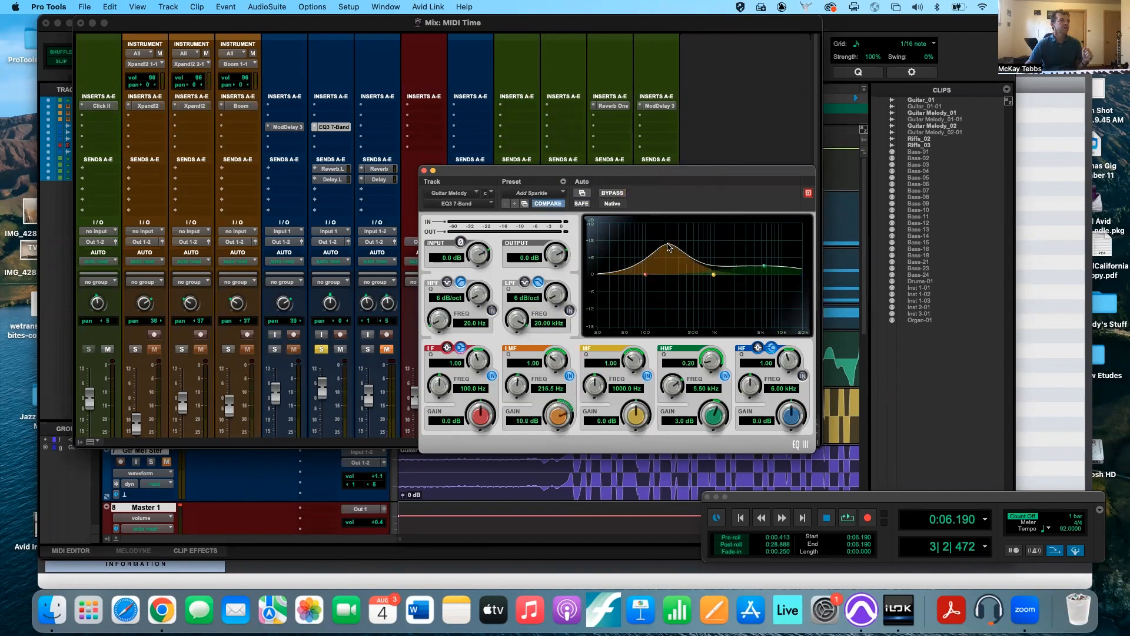
left_click(549, 204)
left_click(549, 205)
left_click(548, 204)
left_click(549, 204)
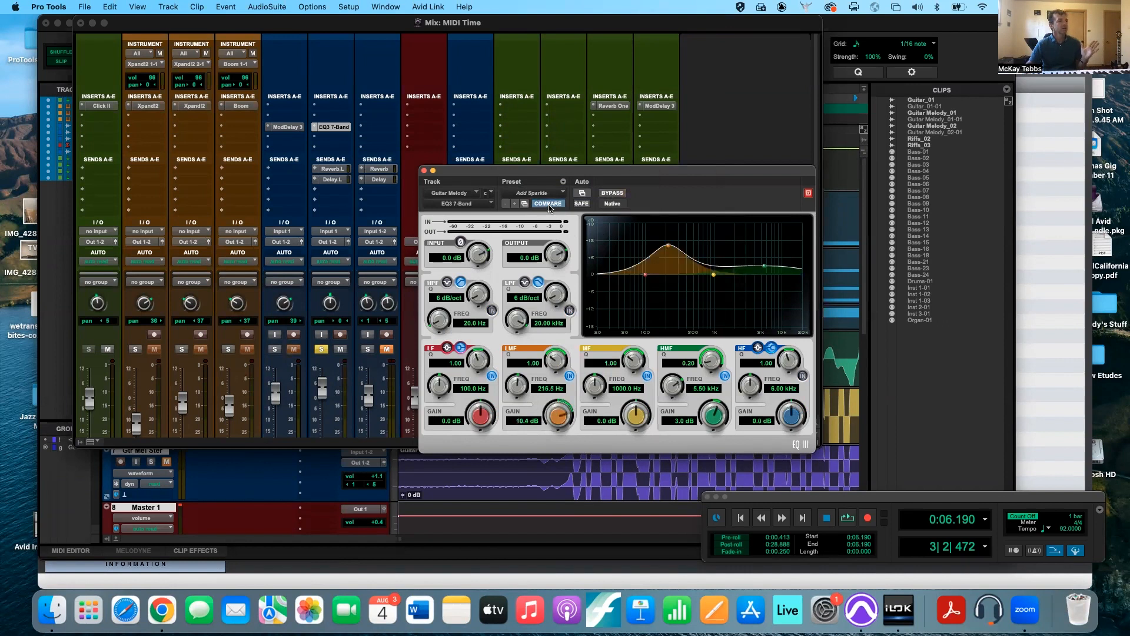
left_click(549, 204)
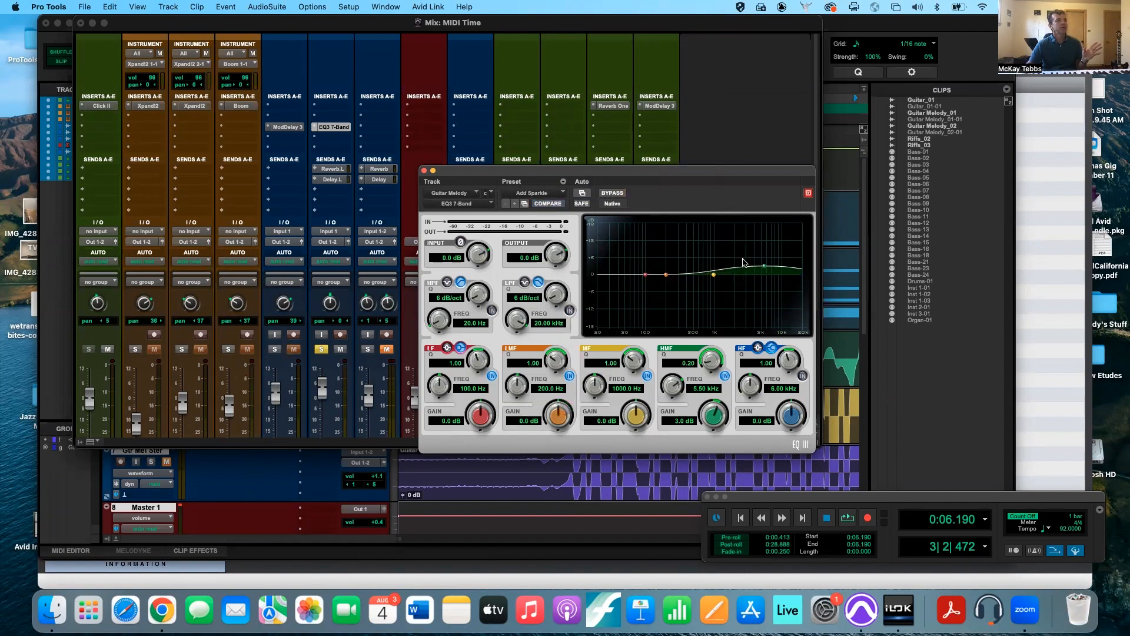
Step: Boost LF about 10.4 dB at 117 Hz, cut MF about 8.6 dB at 1.29 kHz, compare with the preset and close the EQ window
left_click_drag(647, 276, 650, 245)
left_click_drag(713, 275, 721, 302)
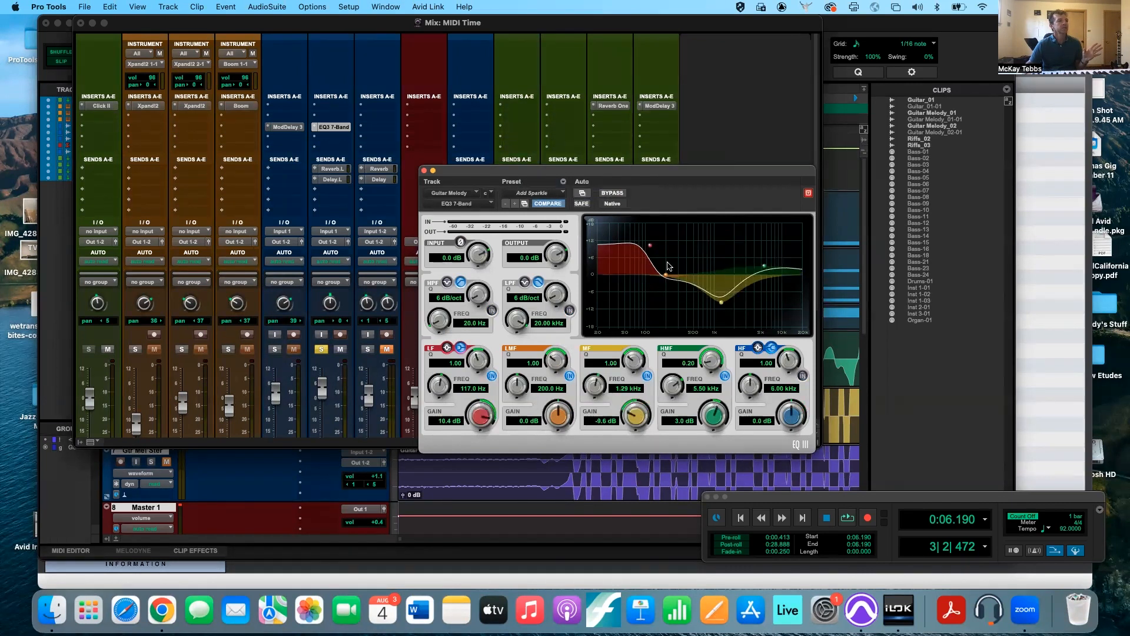
left_click(548, 205)
left_click(548, 205)
left_click(424, 170)
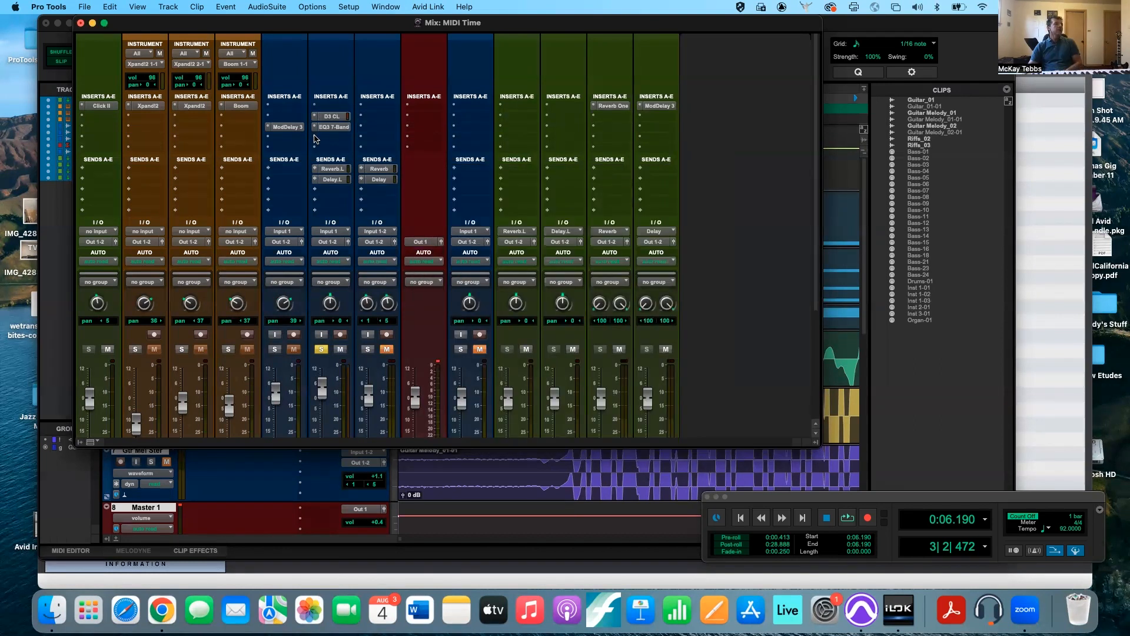
Step: Insert AIR Reverb (mono) in slot D of the Guitar Melody track and close its window
left_click(331, 105)
mouse_move(389, 136)
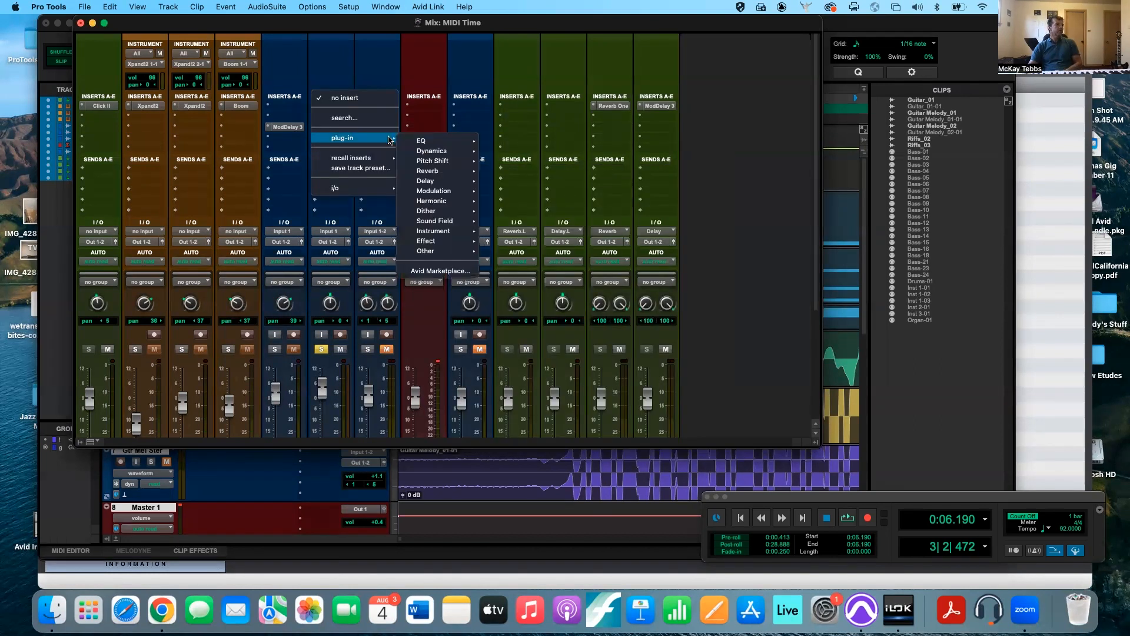
mouse_move(458, 171)
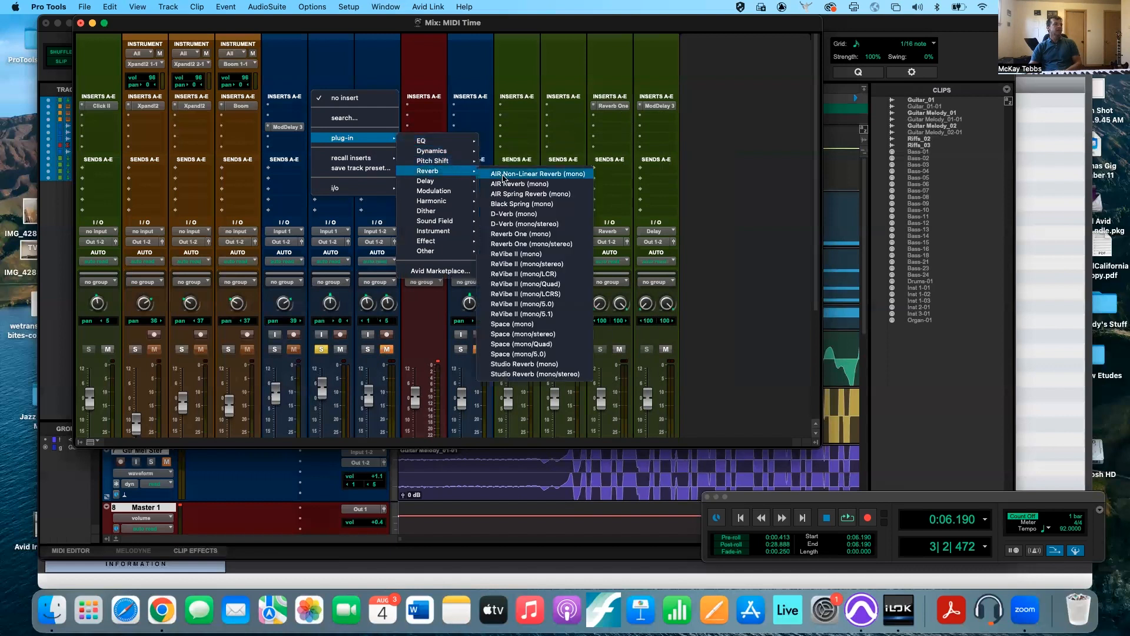
left_click(505, 183)
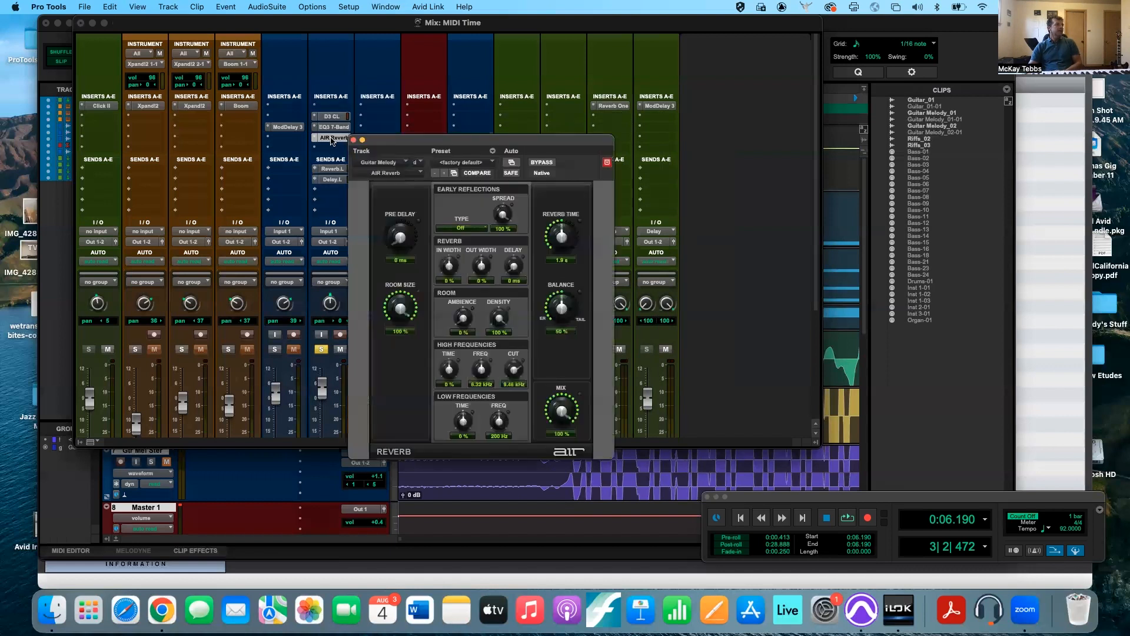
left_click(354, 141)
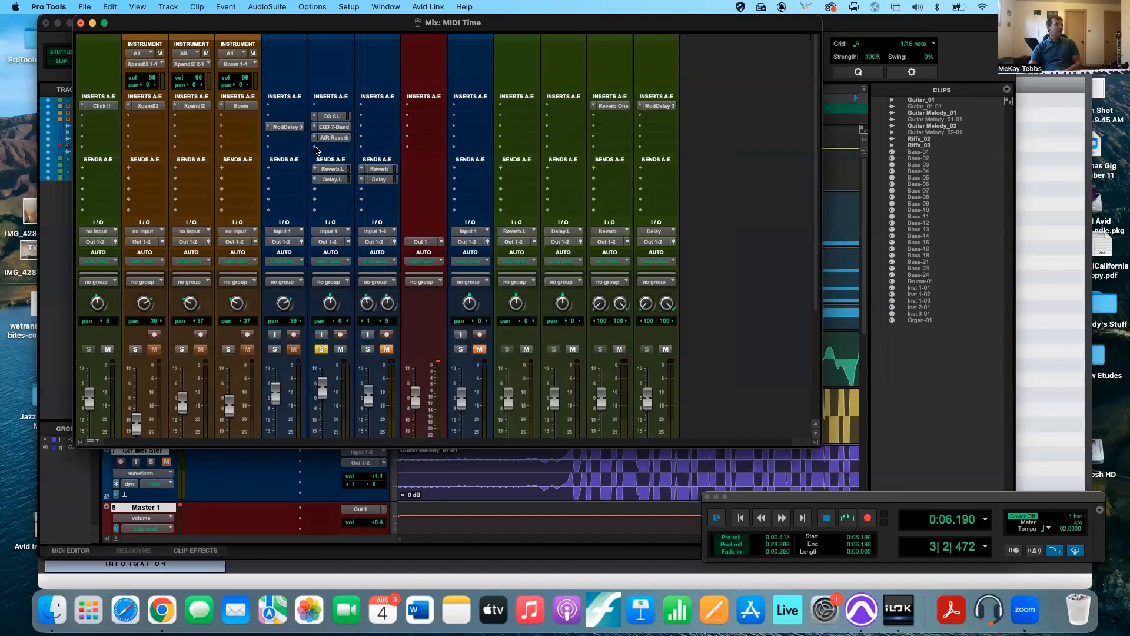
Step: Insert Mod Delay III (mono) in slot E of the Guitar Melody track and close its window
left_click(316, 150)
mouse_move(356, 148)
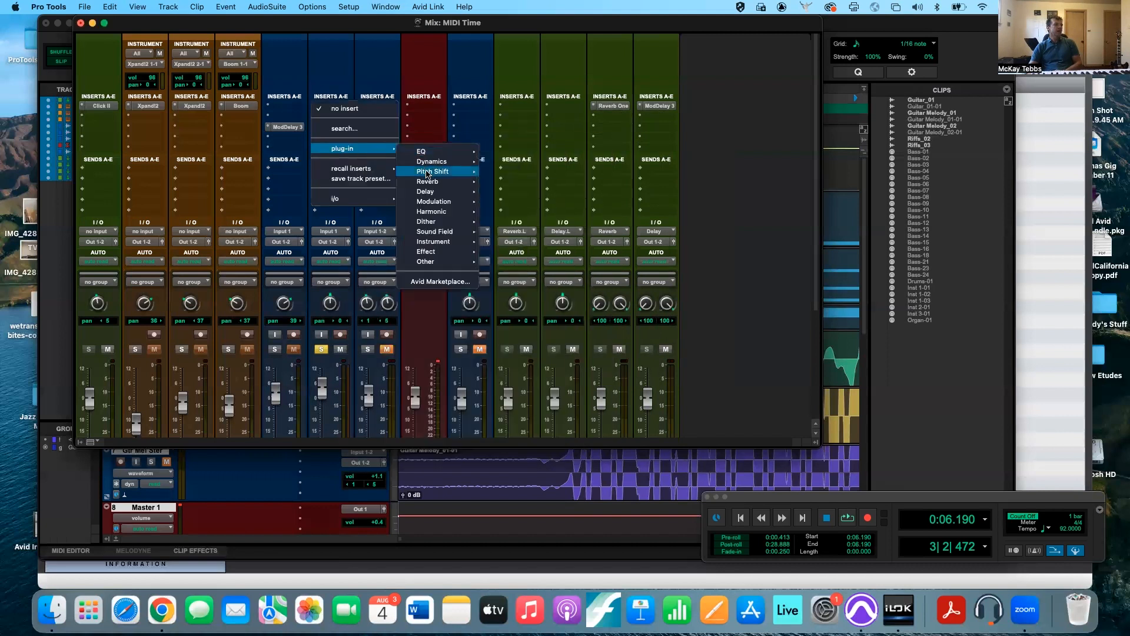
mouse_move(428, 192)
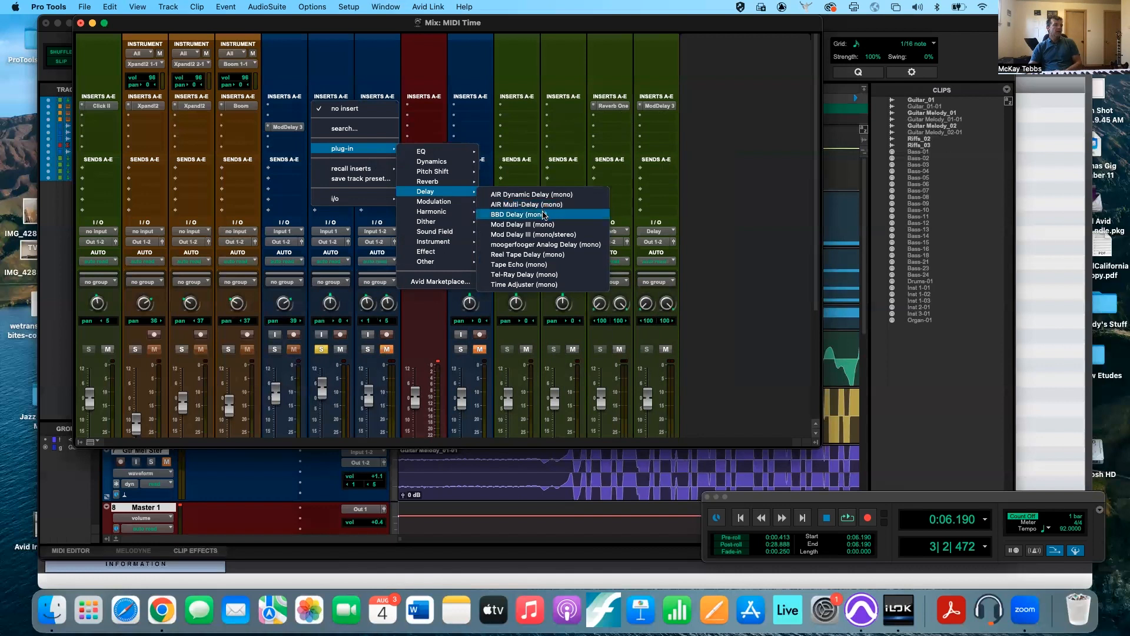
left_click(541, 224)
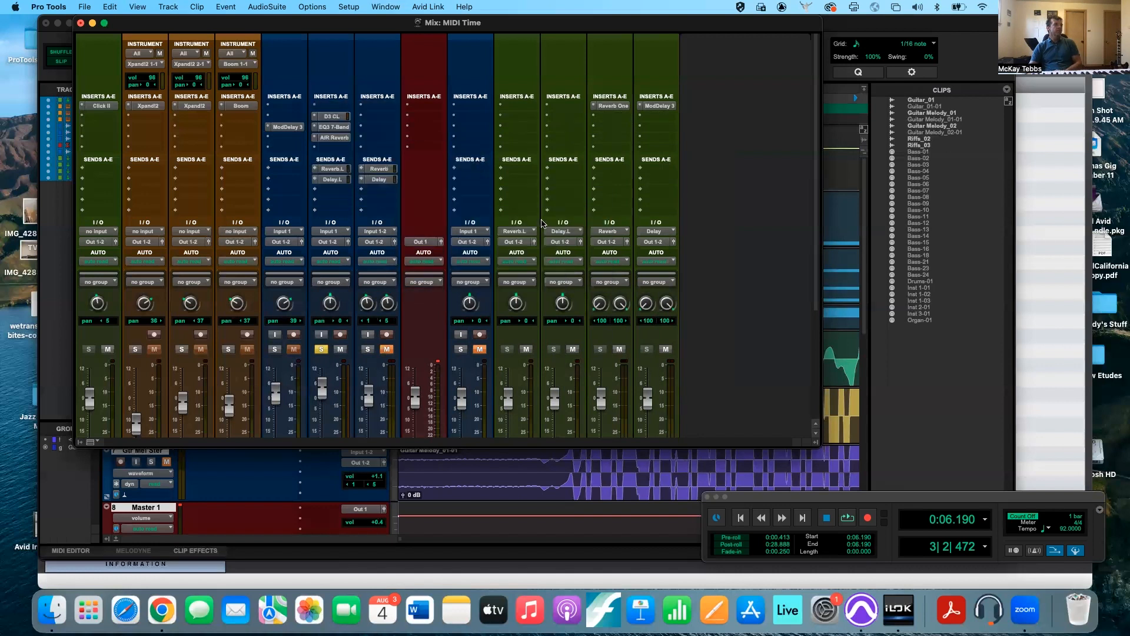
left_click(353, 140)
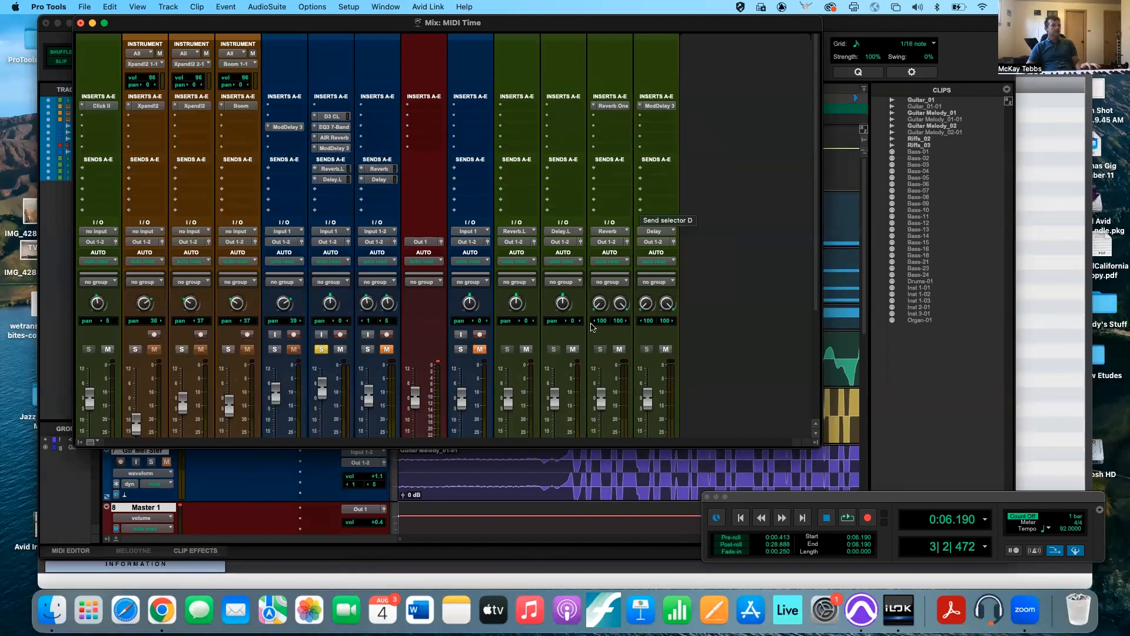
Step: Rename the Aux 3 track as Reverb and the Aux 4 track as Delay
scroll(629, 366, "down", 5)
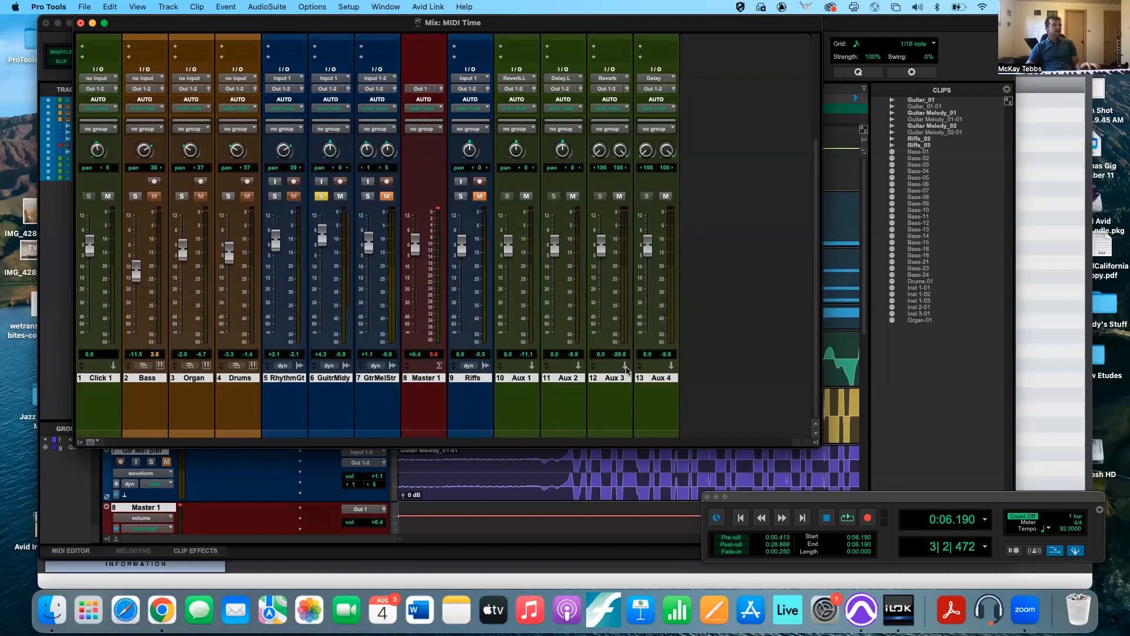
double_click(612, 380)
type("Reverb")
key("super+Right")
type("Delay")
key("Return")
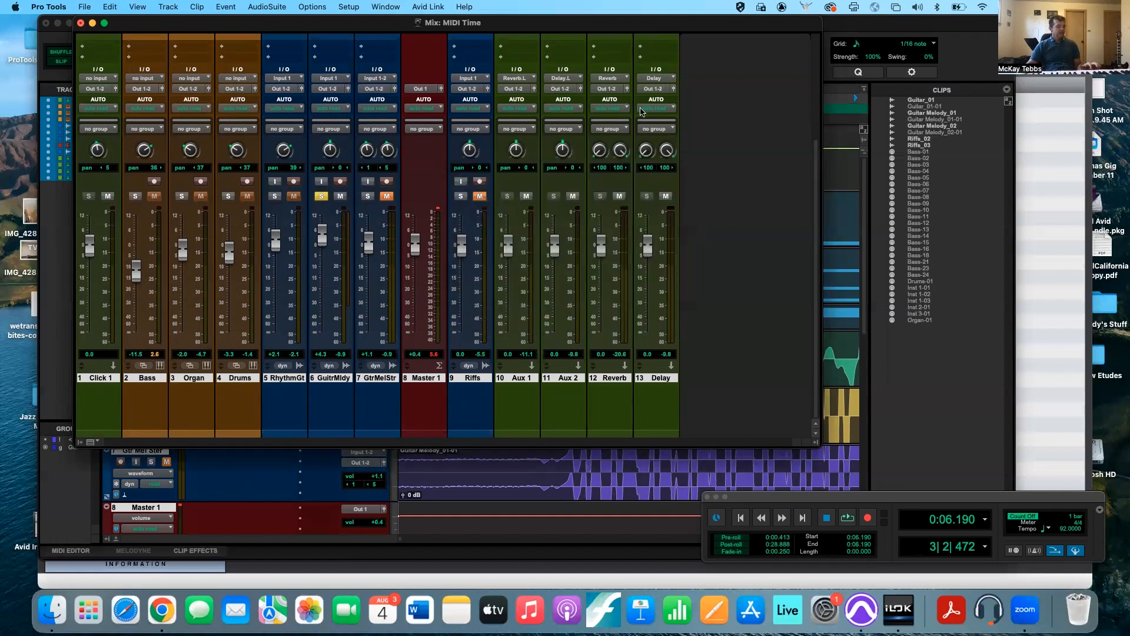
Step: View the Reverb One and Mod Delay III plug-ins on the Reverb and Delay aux tracks, switching between them, and close the plug-in window
scroll(608, 103, "up", 5)
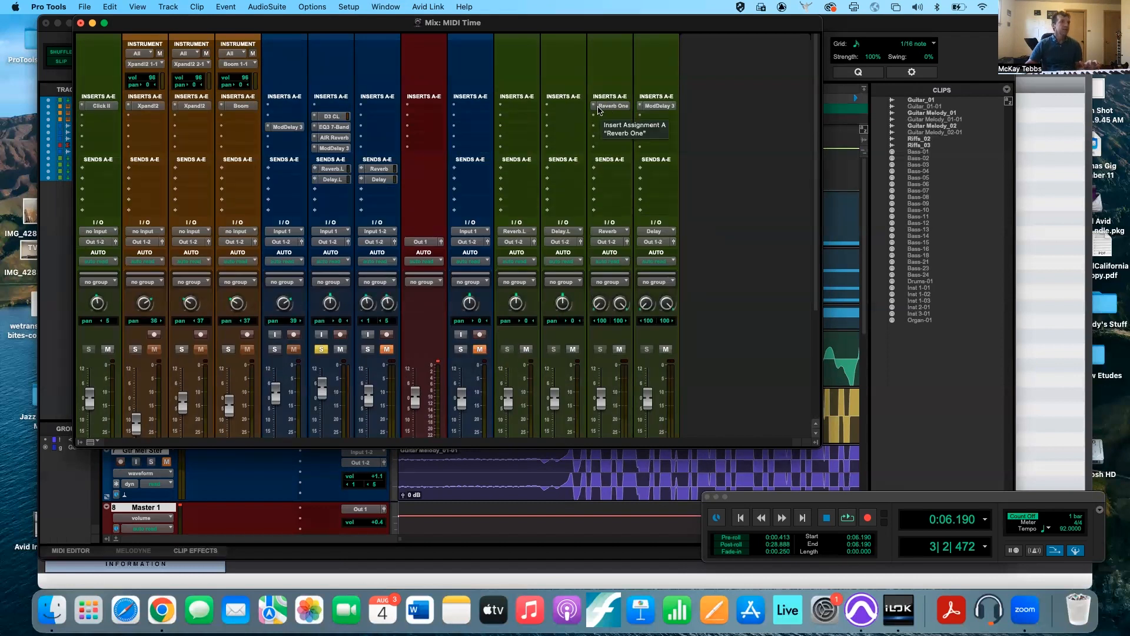
left_click(599, 108)
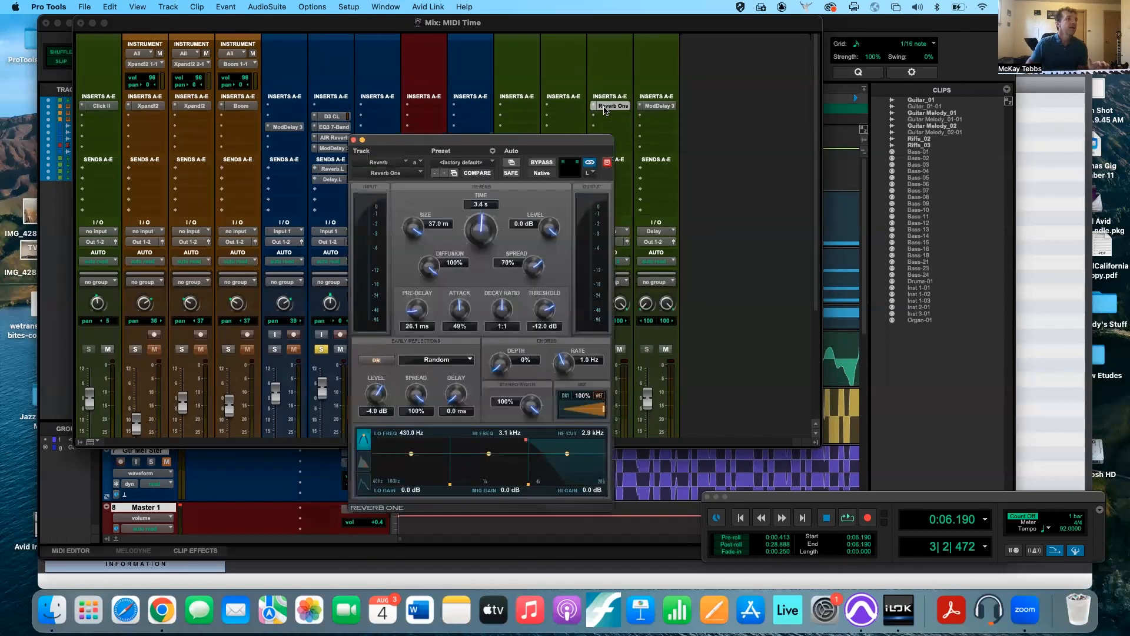
left_click(354, 140)
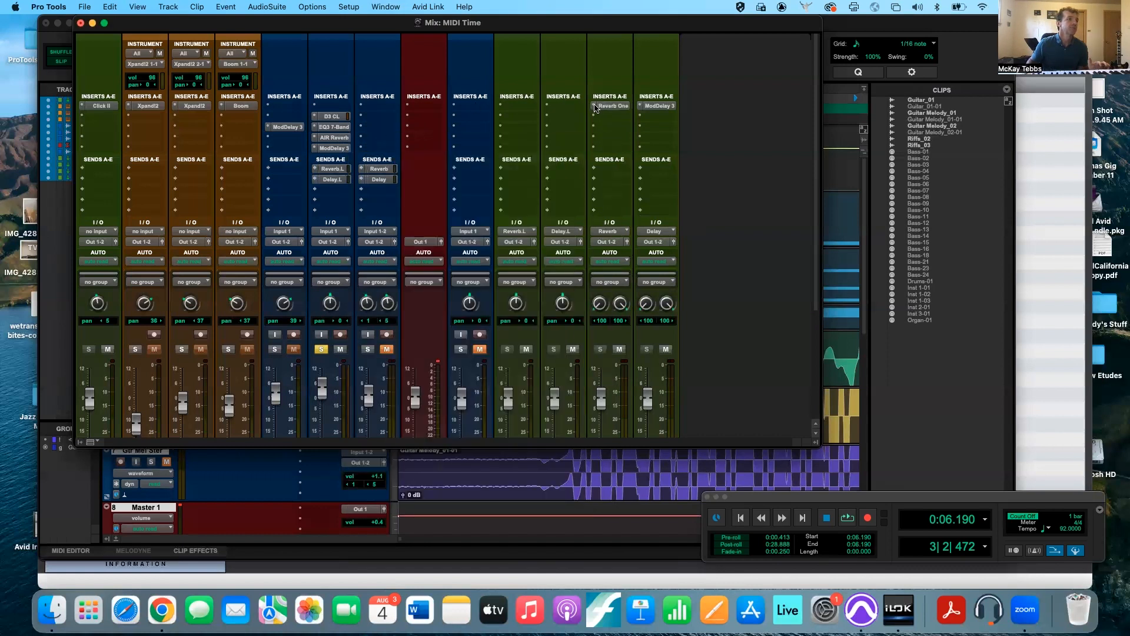
left_click(657, 108)
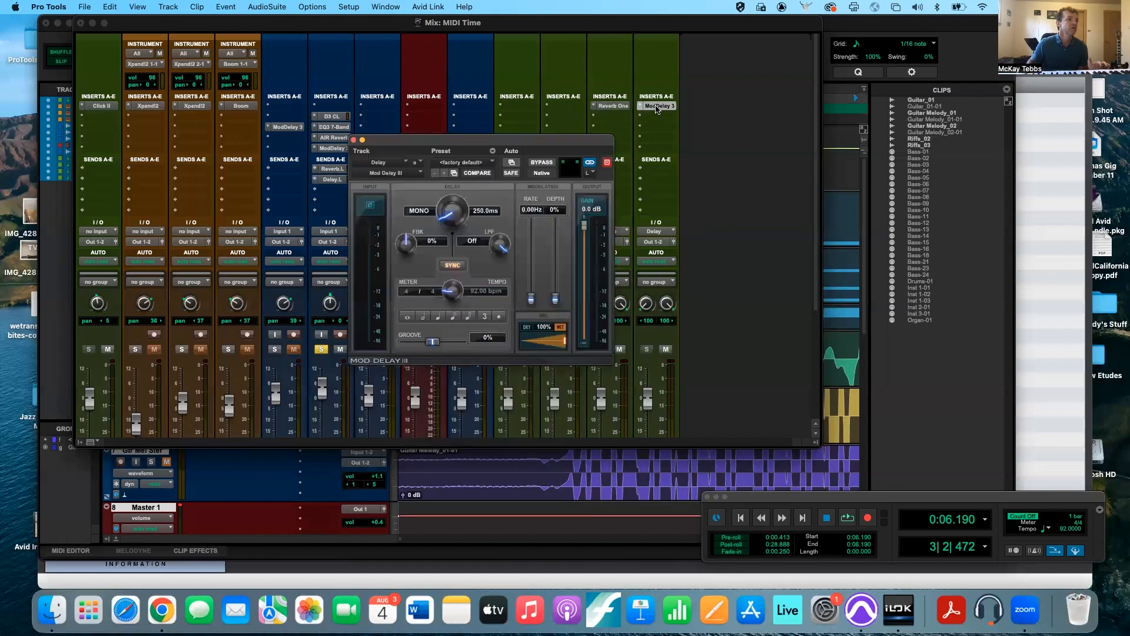
left_click(611, 107)
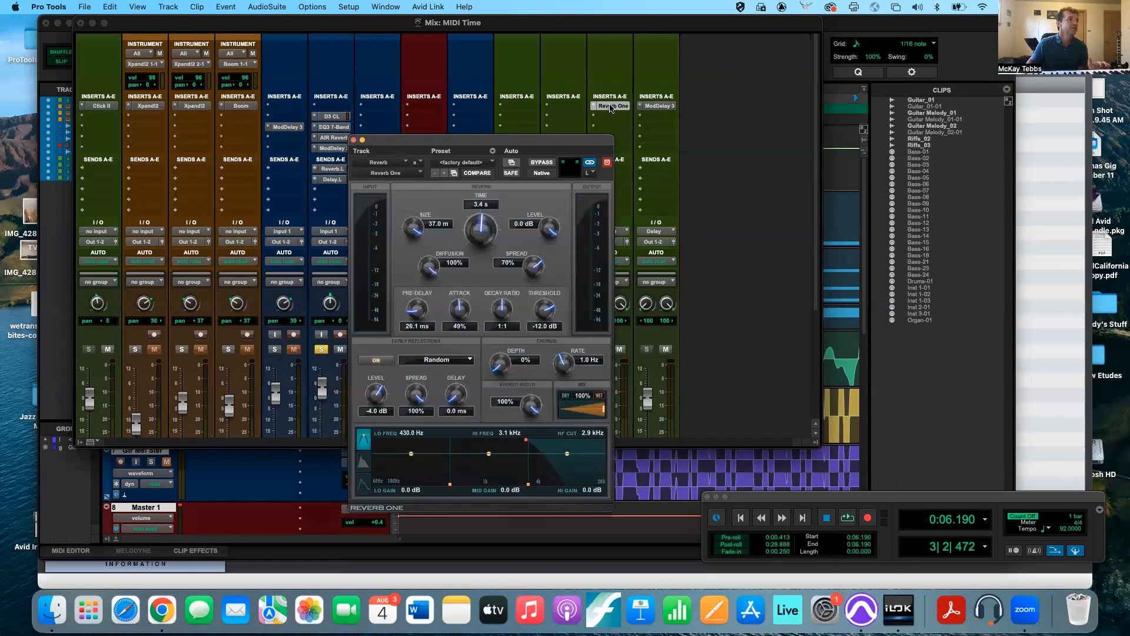
left_click(670, 107)
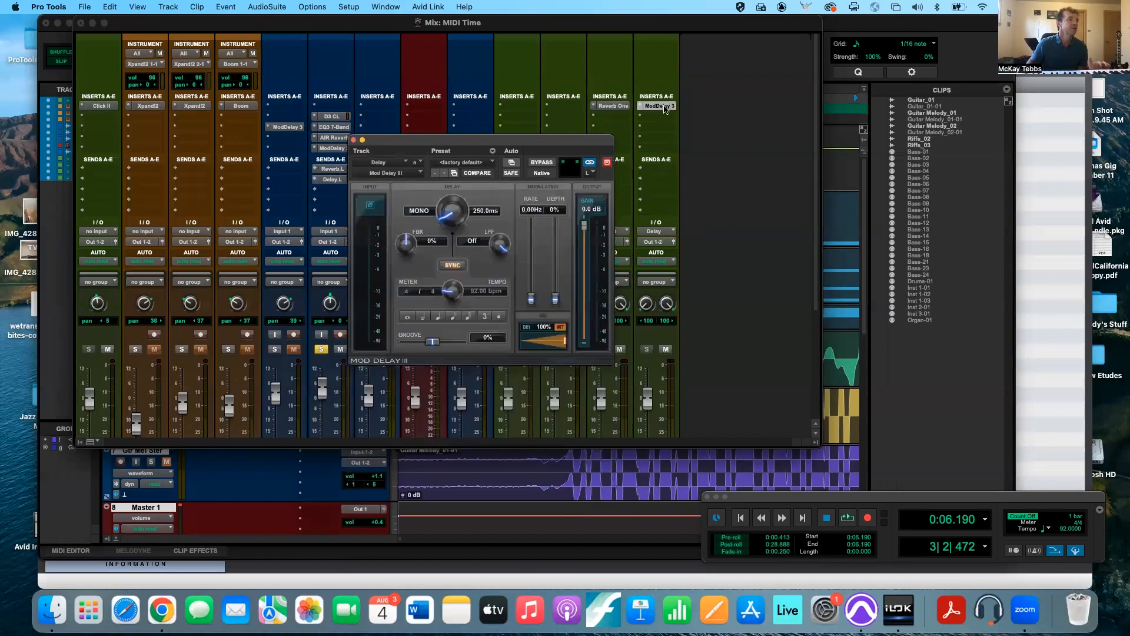
left_click(354, 140)
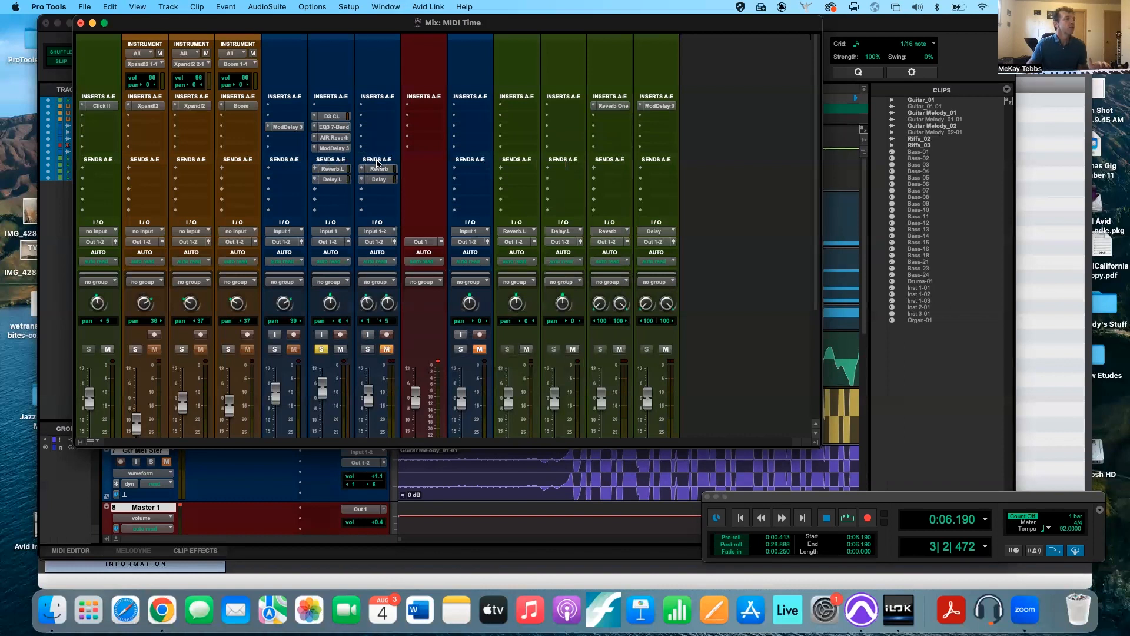
Step: Assign Bus 7-8 (Stereo) as the Reverb aux track's input and rename that bus as Reverb22
left_click(618, 234)
mouse_move(619, 239)
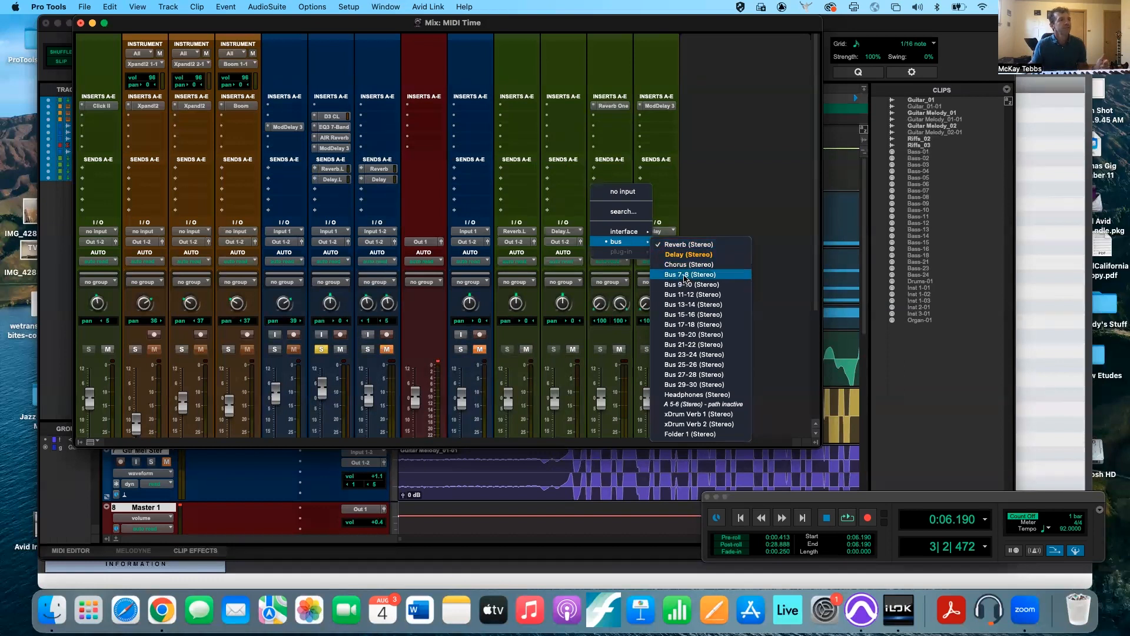
key("Escape")
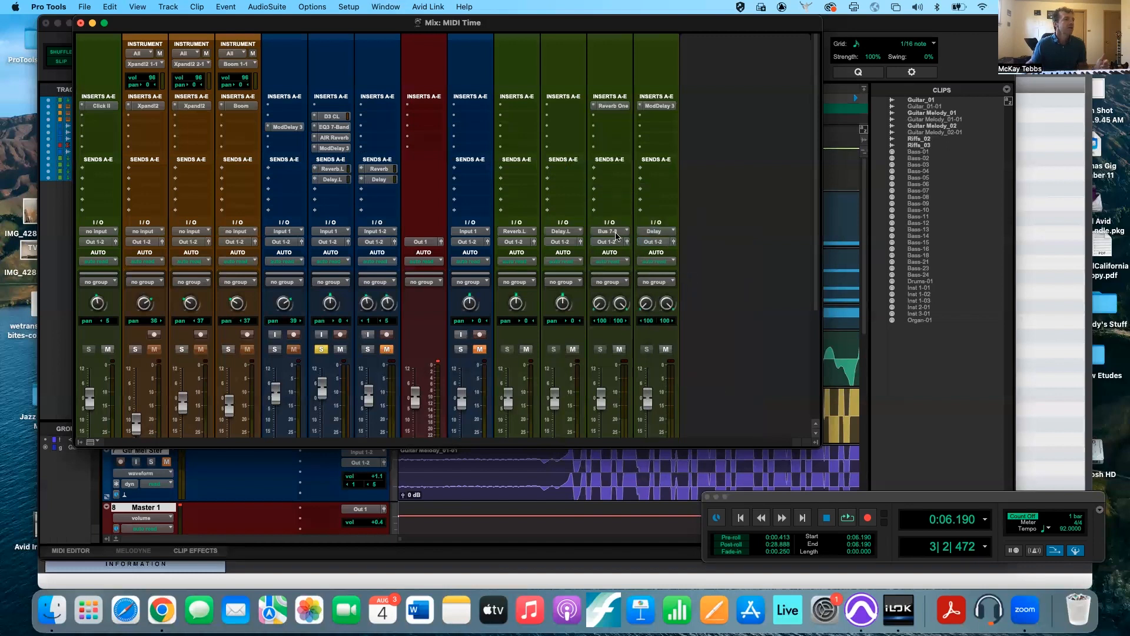
right_click(612, 234)
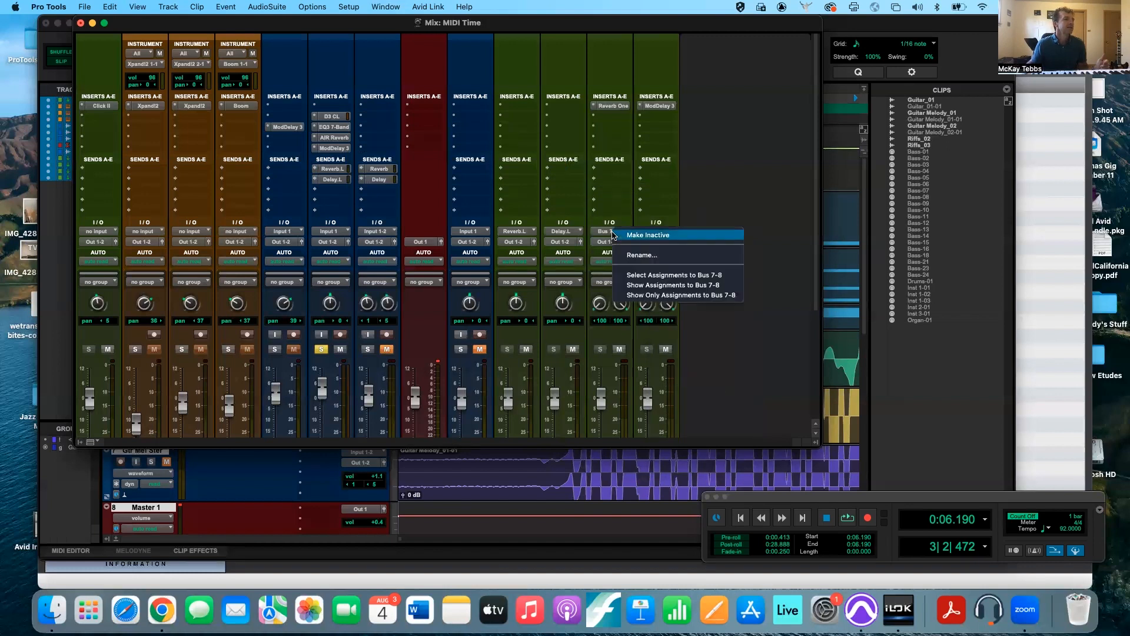
left_click(645, 255)
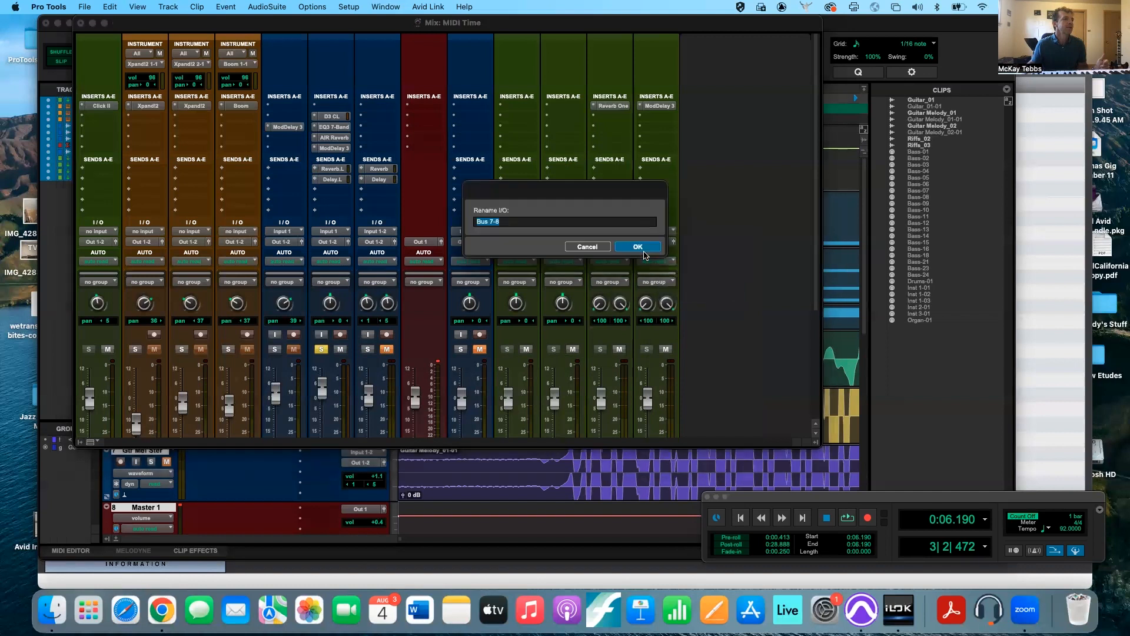
type("Reverb22")
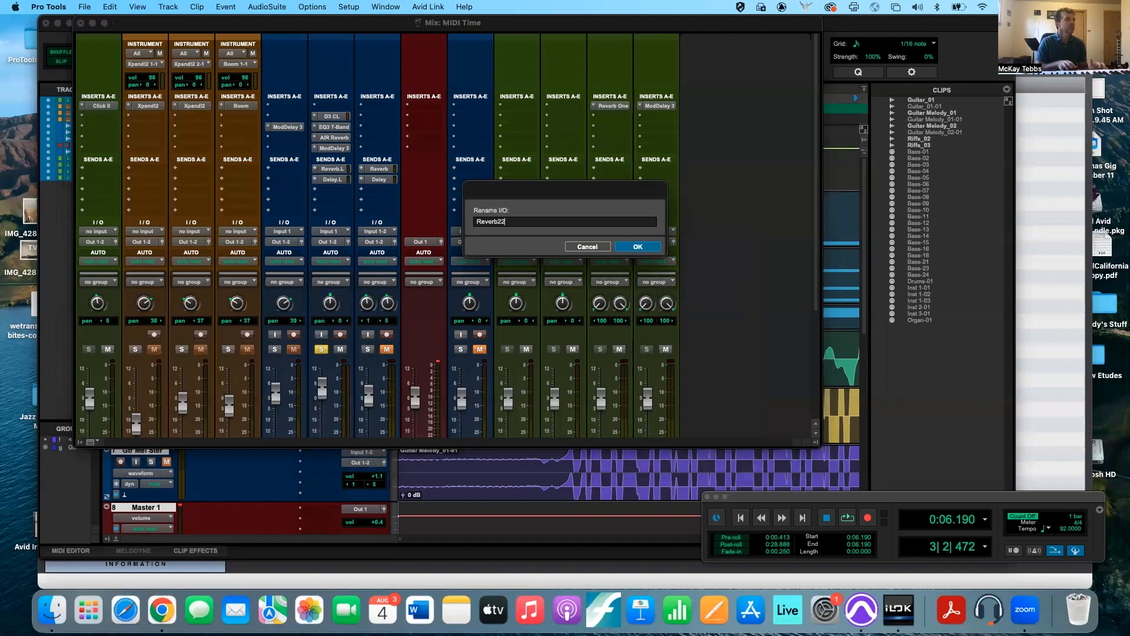
key("Return")
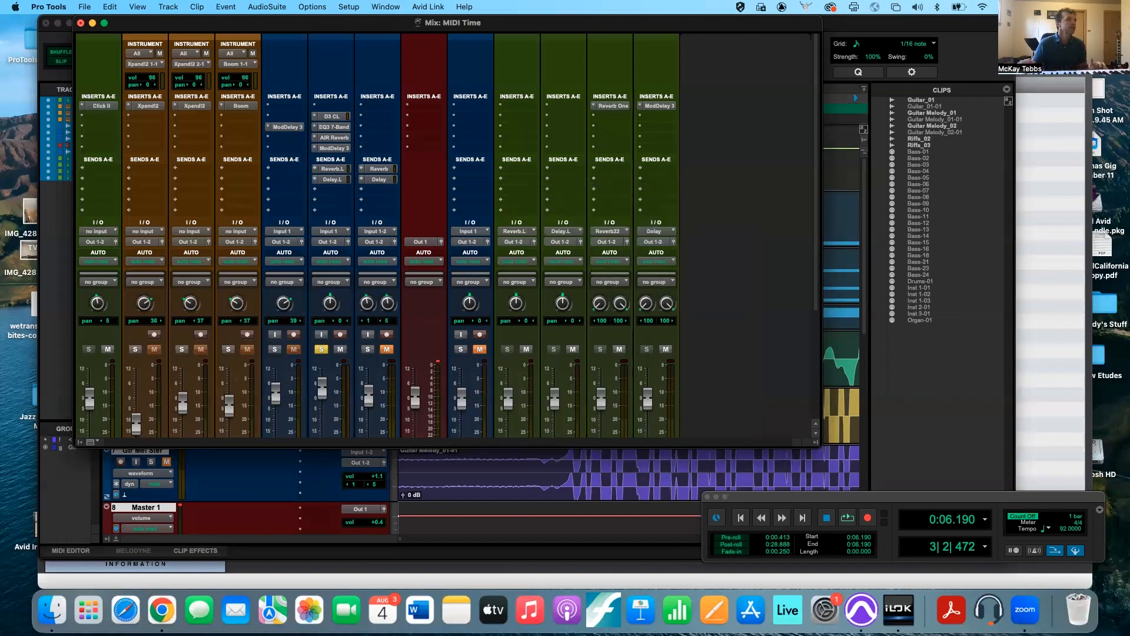
Step: Set the Reverb aux track's input to the Reverb (Stereo) bus and the Delay aux track's input to the Delay (Stereo) bus
right_click(619, 235)
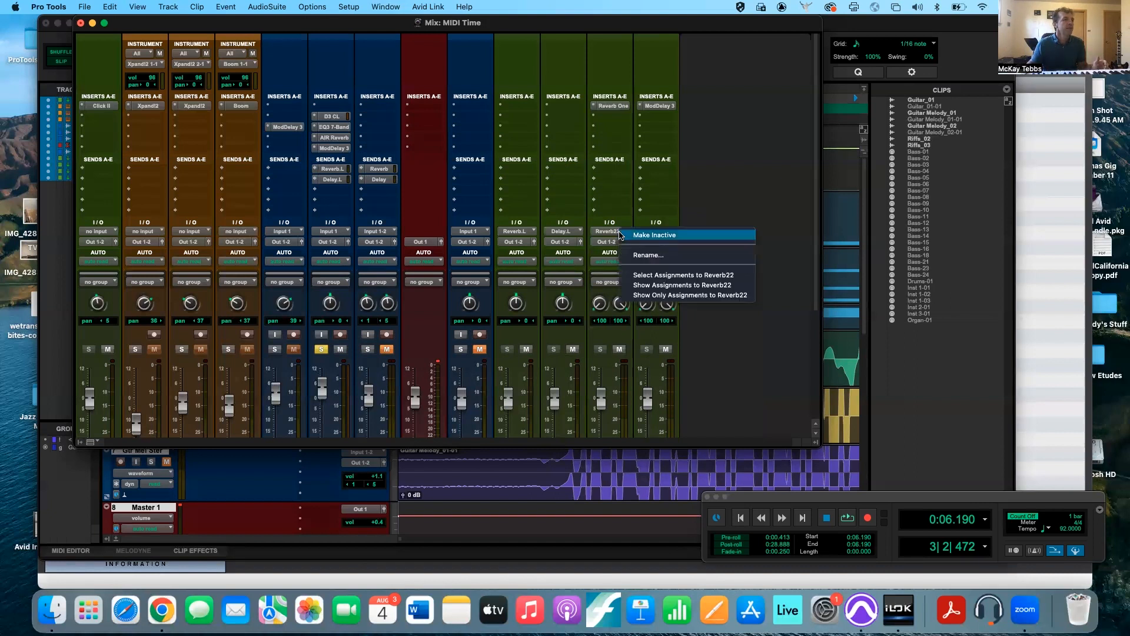
left_click(611, 232)
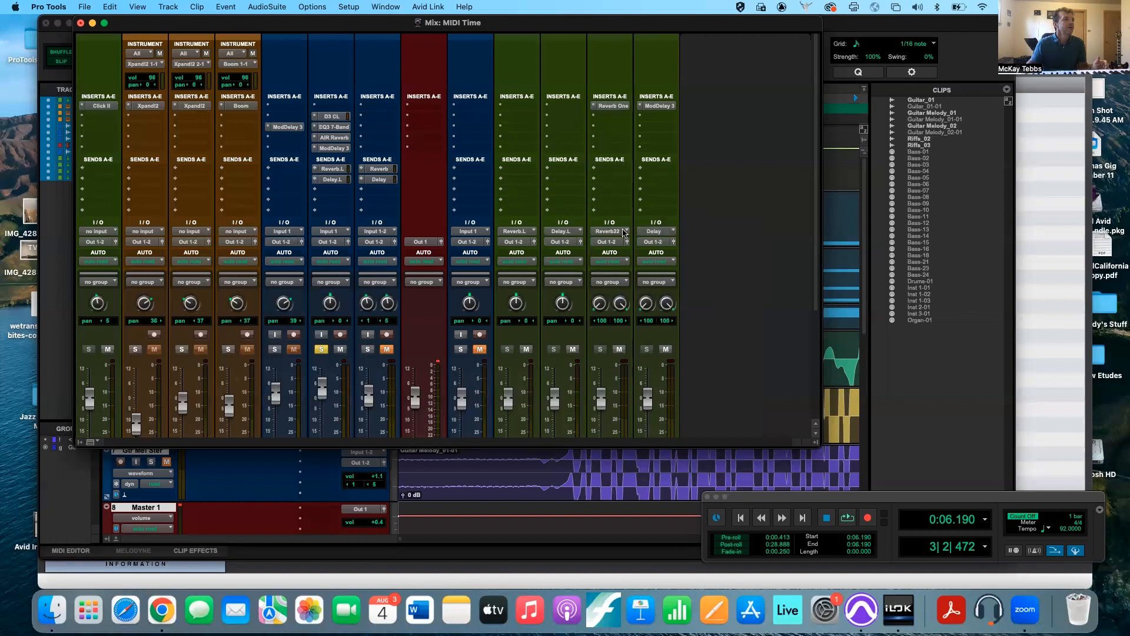
left_click(625, 233)
mouse_move(623, 242)
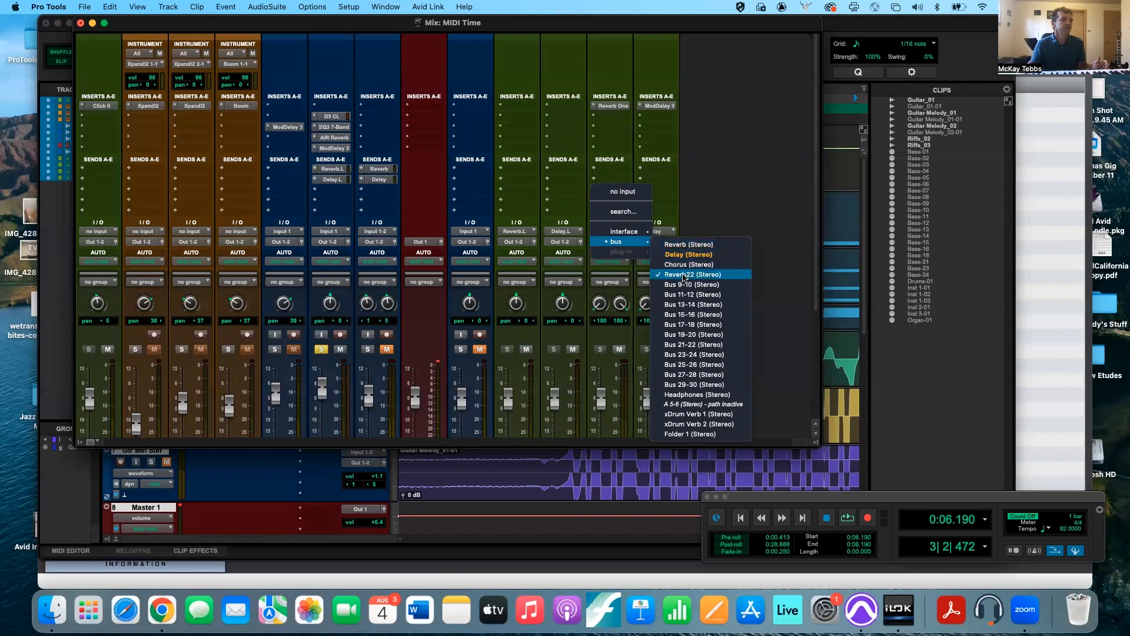
left_click(681, 247)
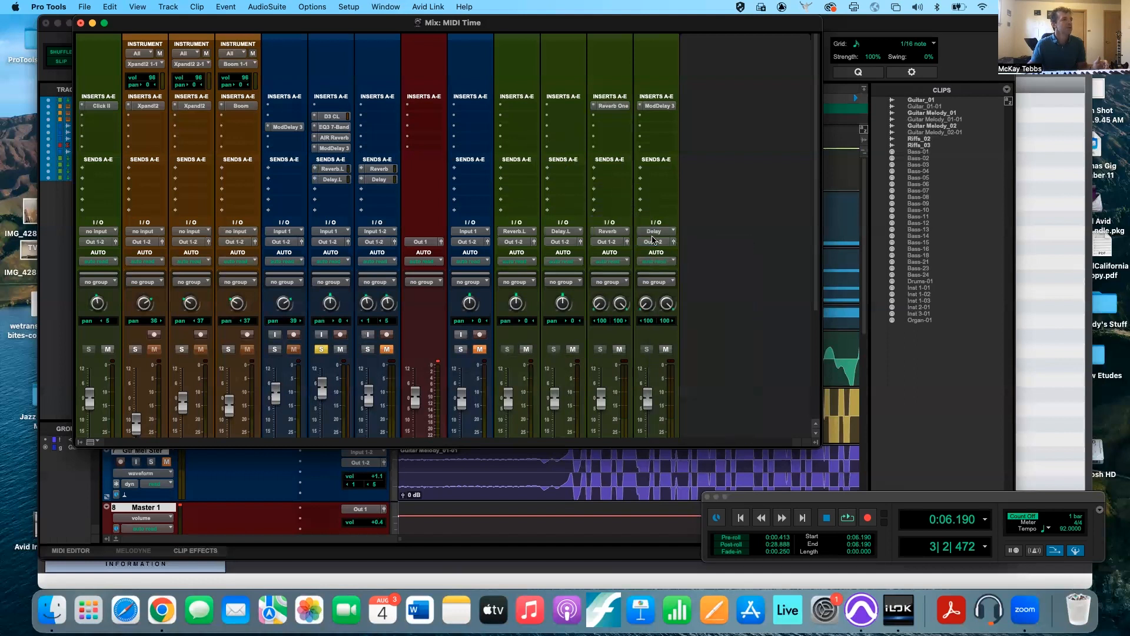
left_click(656, 233)
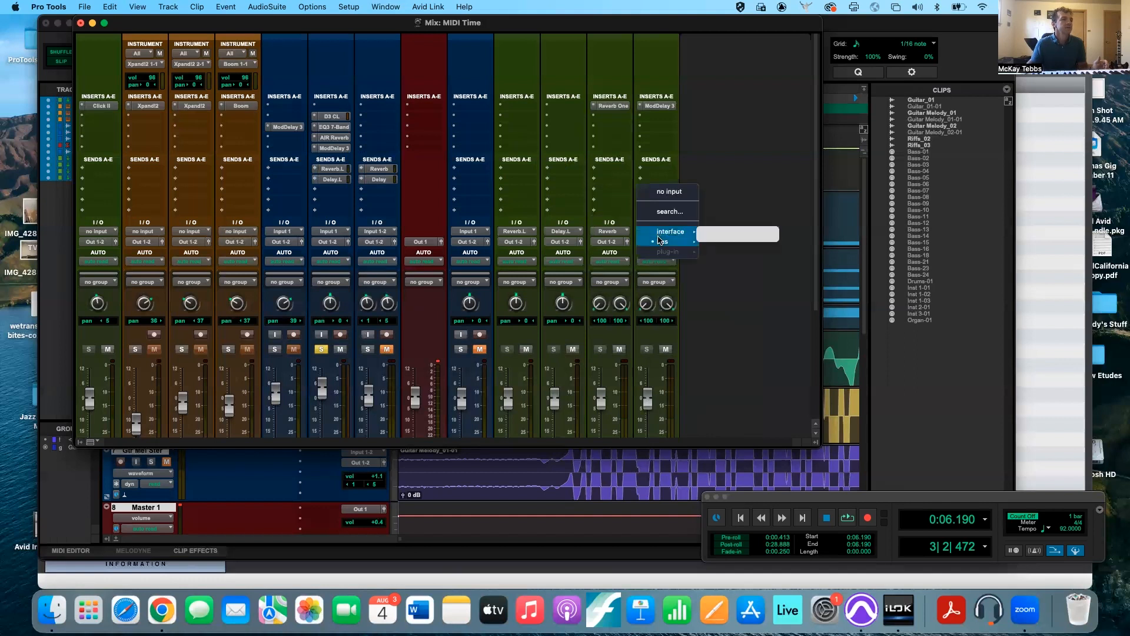
mouse_move(658, 239)
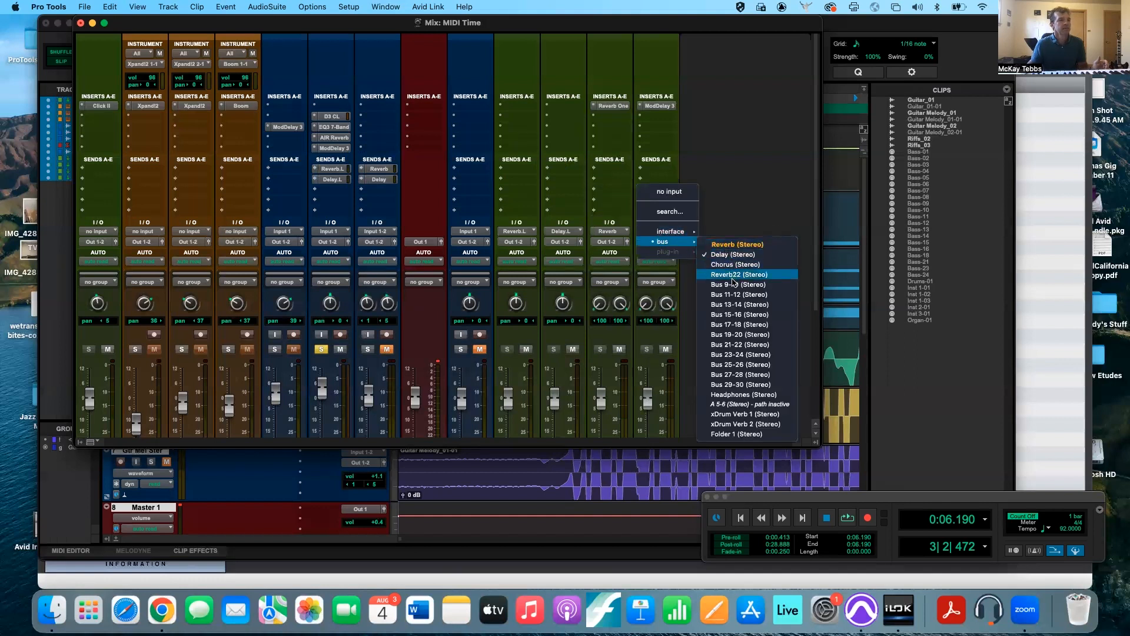
left_click(736, 255)
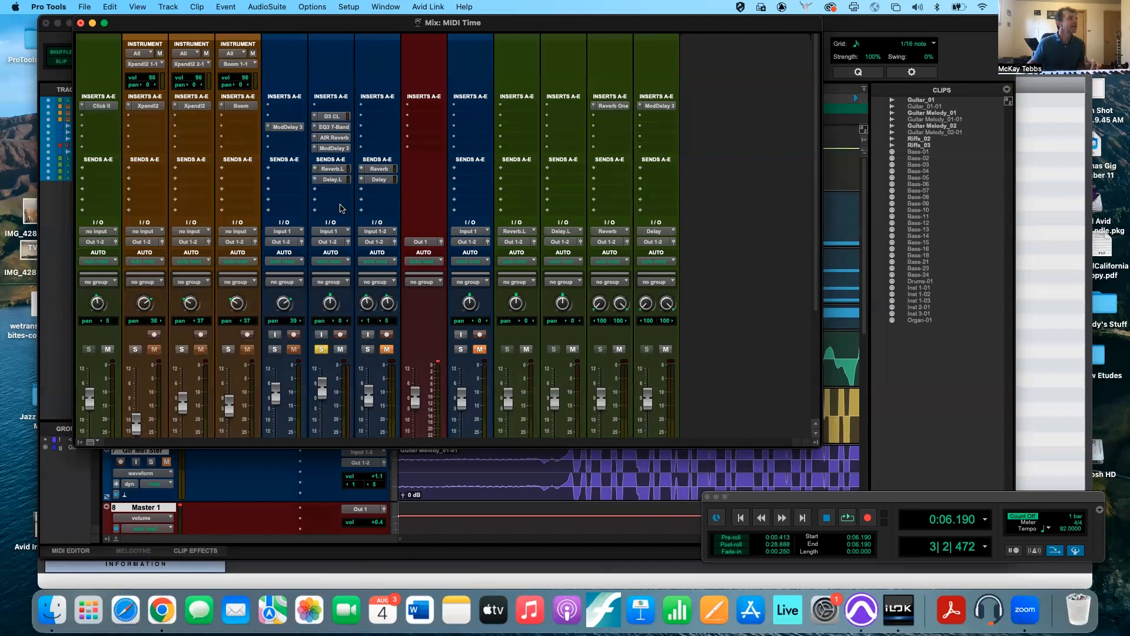
Step: Assign the Guitar Melody track's send A to Reverb.L (Mono), view the send A and Delay.L send faders, and close their windows
left_click(325, 170)
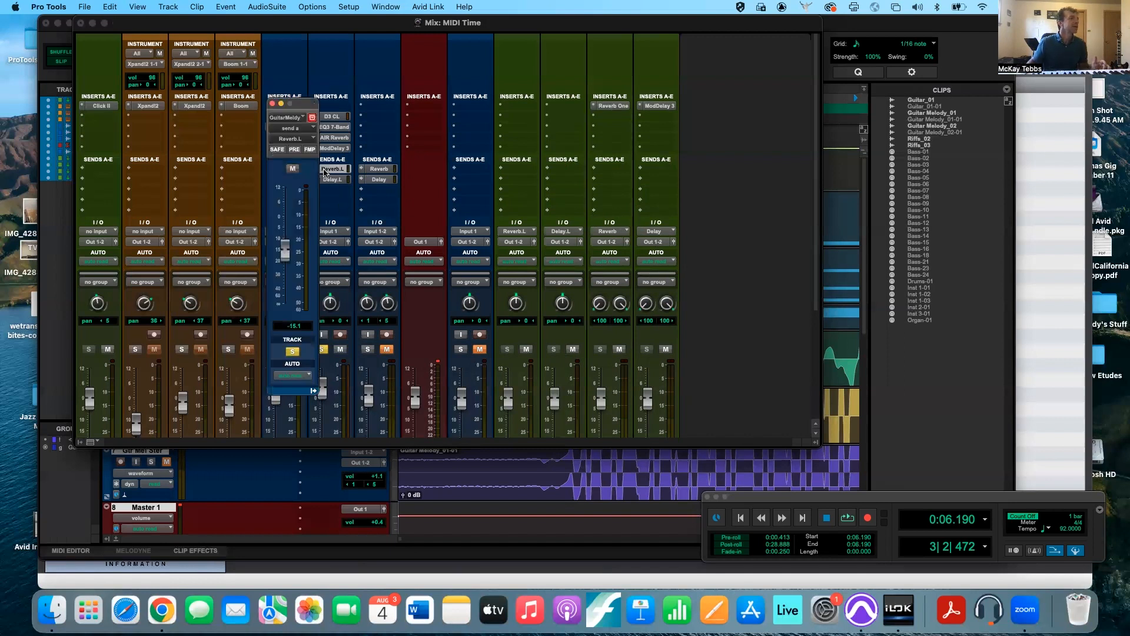
left_click(324, 170)
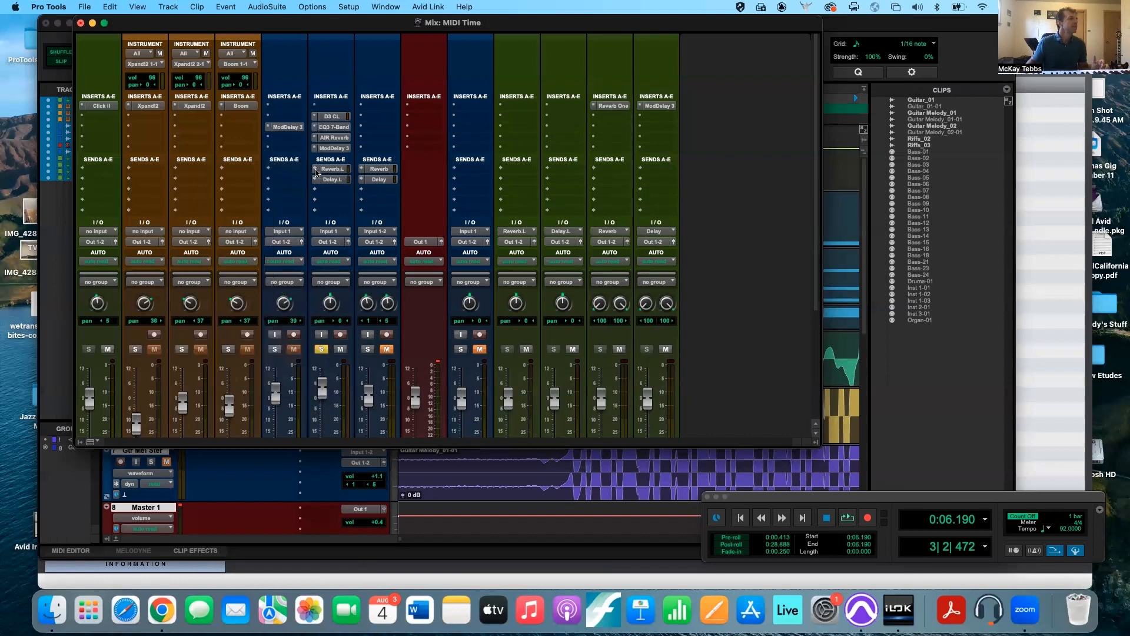
left_click(316, 170)
mouse_move(330, 179)
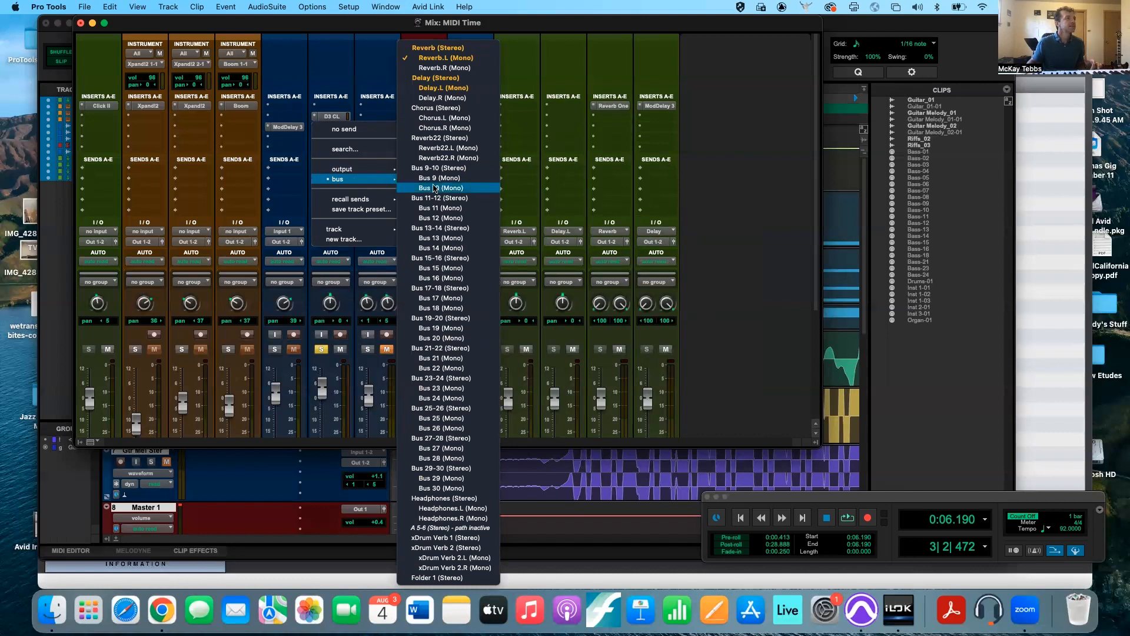
left_click(424, 61)
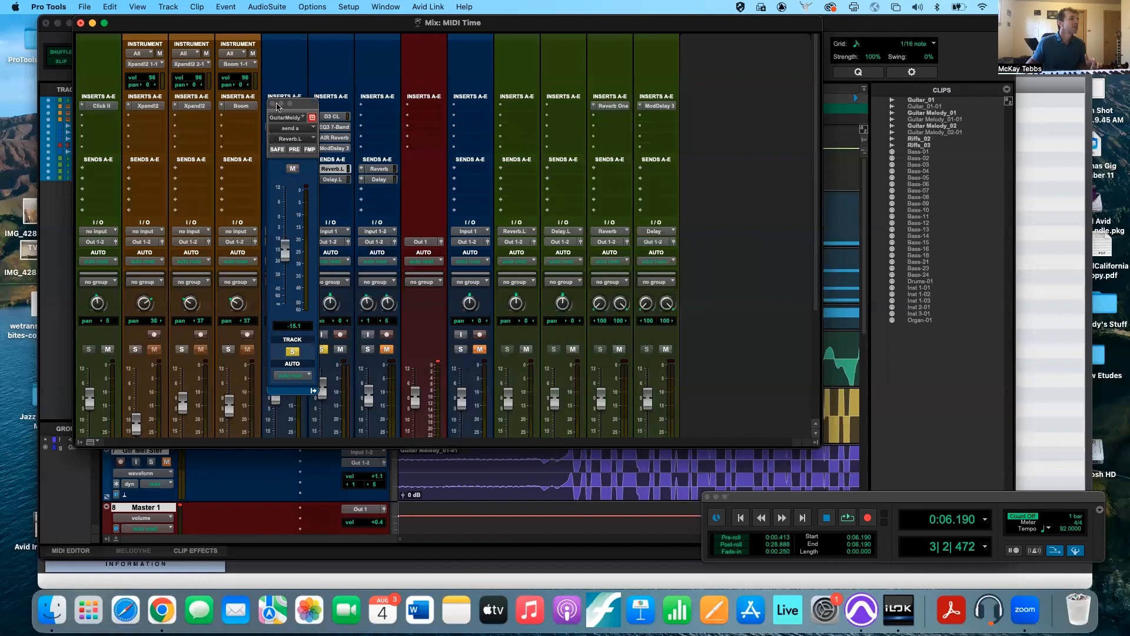
left_click(278, 105)
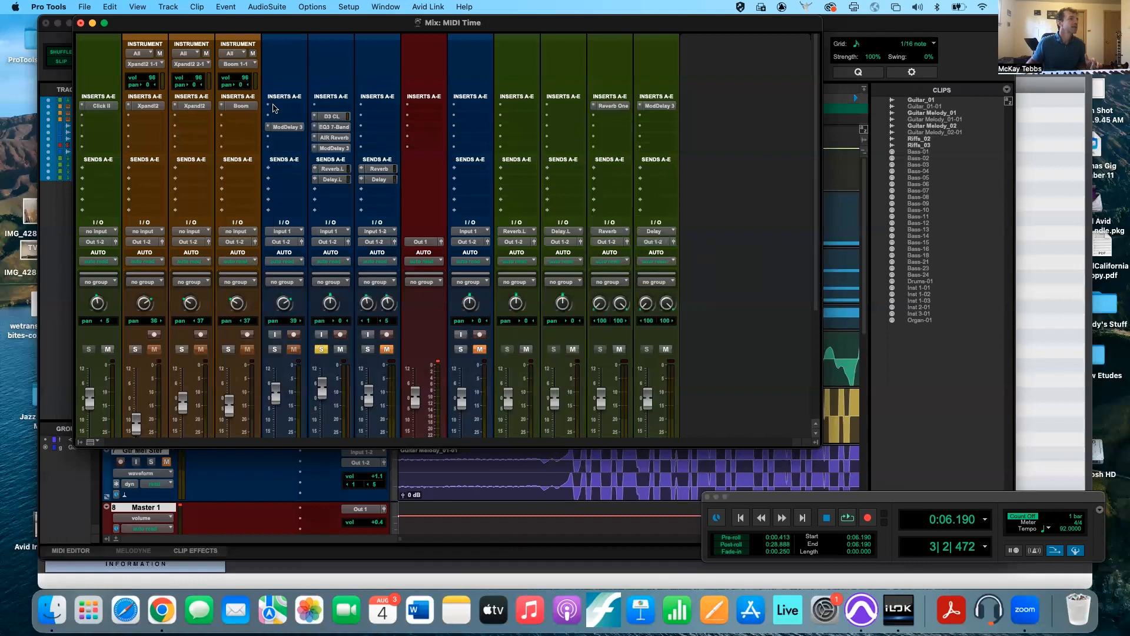
left_click(331, 180)
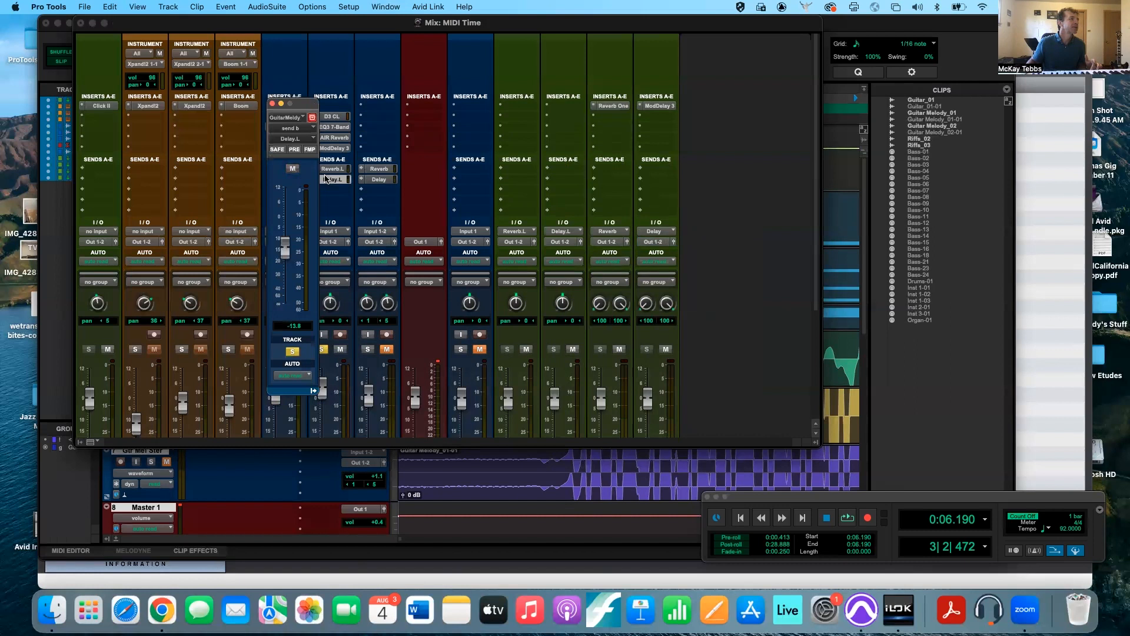
left_click(272, 104)
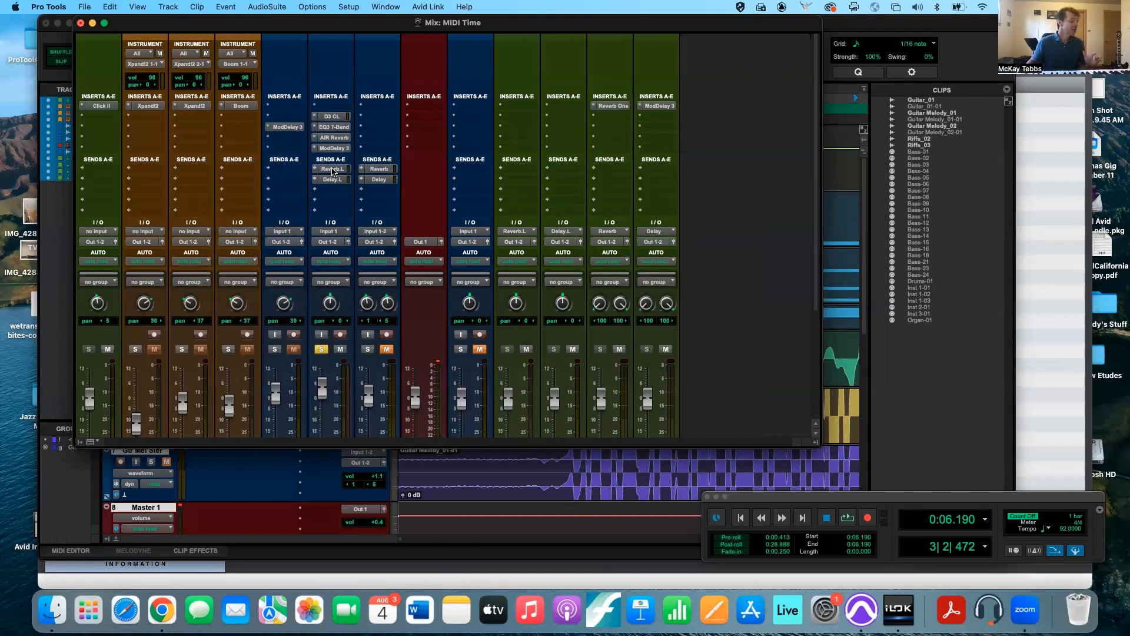
Step: Open the Delay aux track's Mod Delay III for viewing and switch back to the Reverb aux track's Reverb One
left_click(610, 104)
left_click(665, 106)
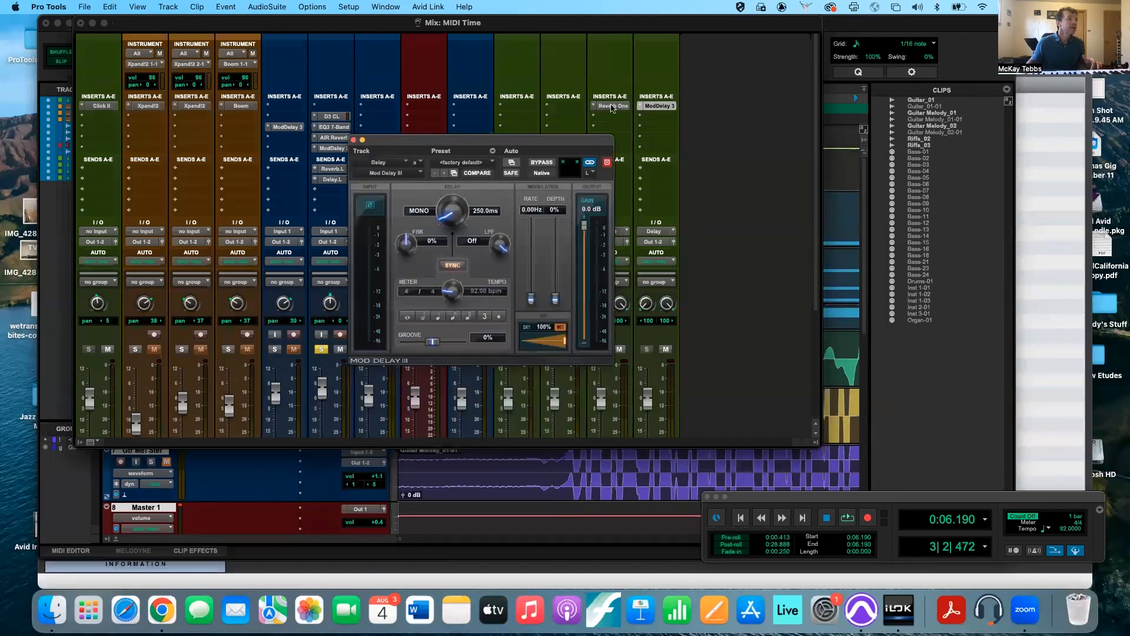
left_click(612, 106)
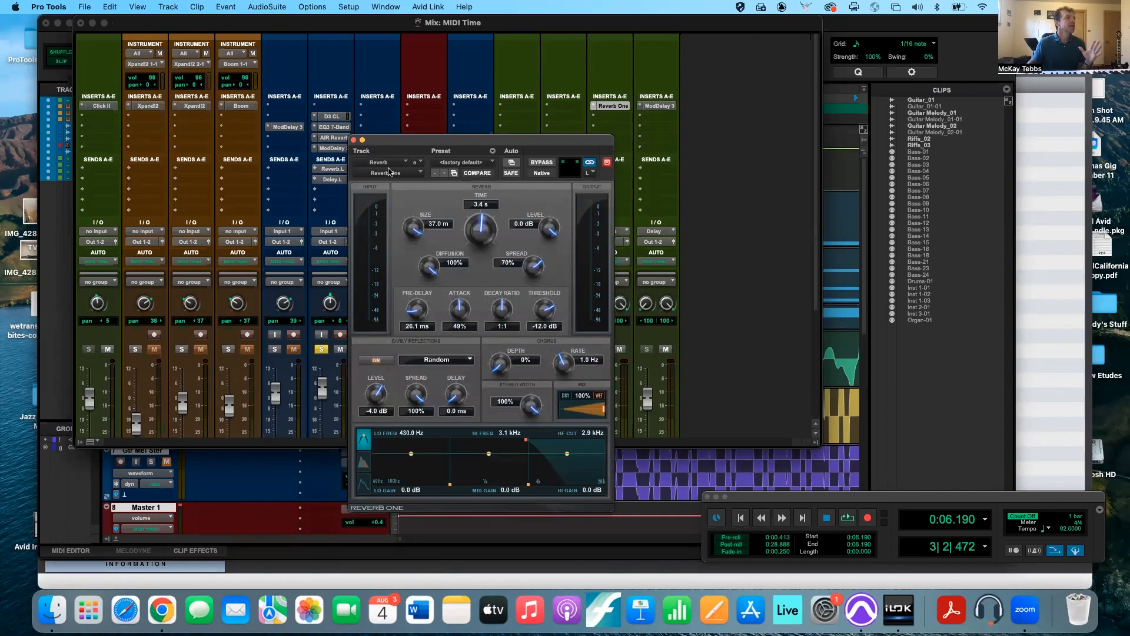
Step: Close the Reverb One window and look over the Guitar Melody track's sends and volume fader in the mixer
left_click(353, 140)
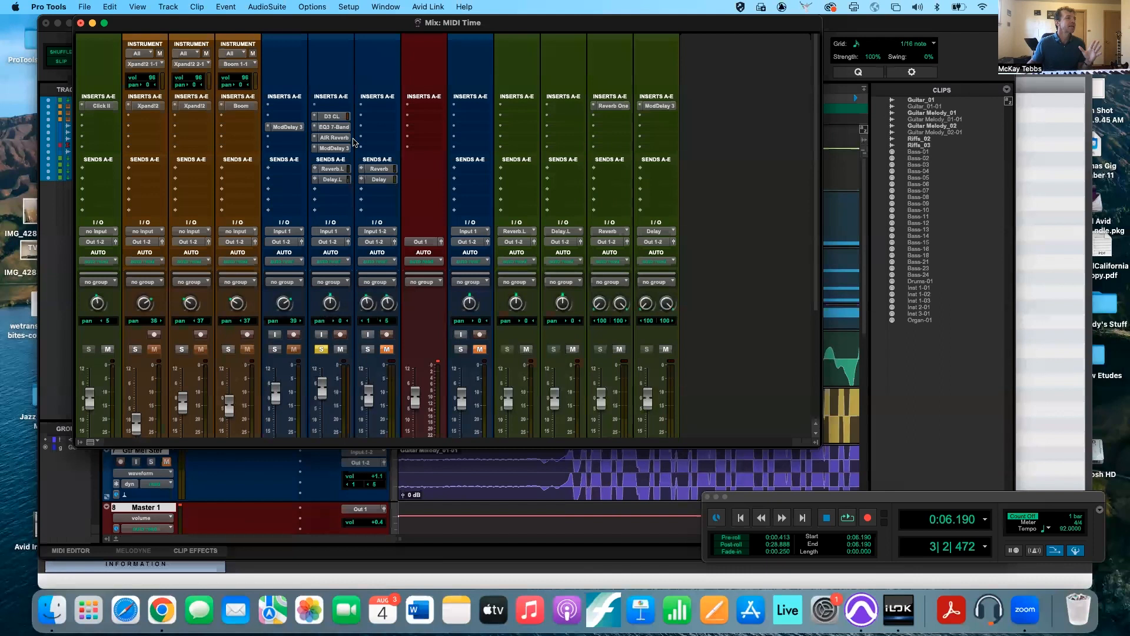
left_click(326, 171)
left_click(326, 171)
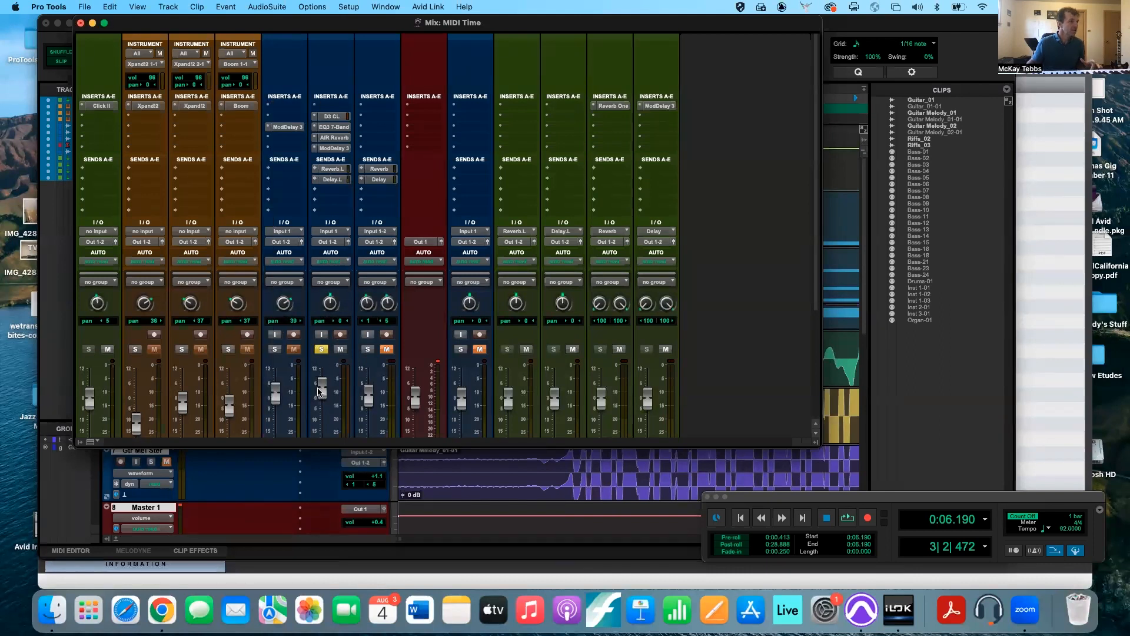
scroll(318, 391, "down", 2)
scroll(318, 391, "down", 5)
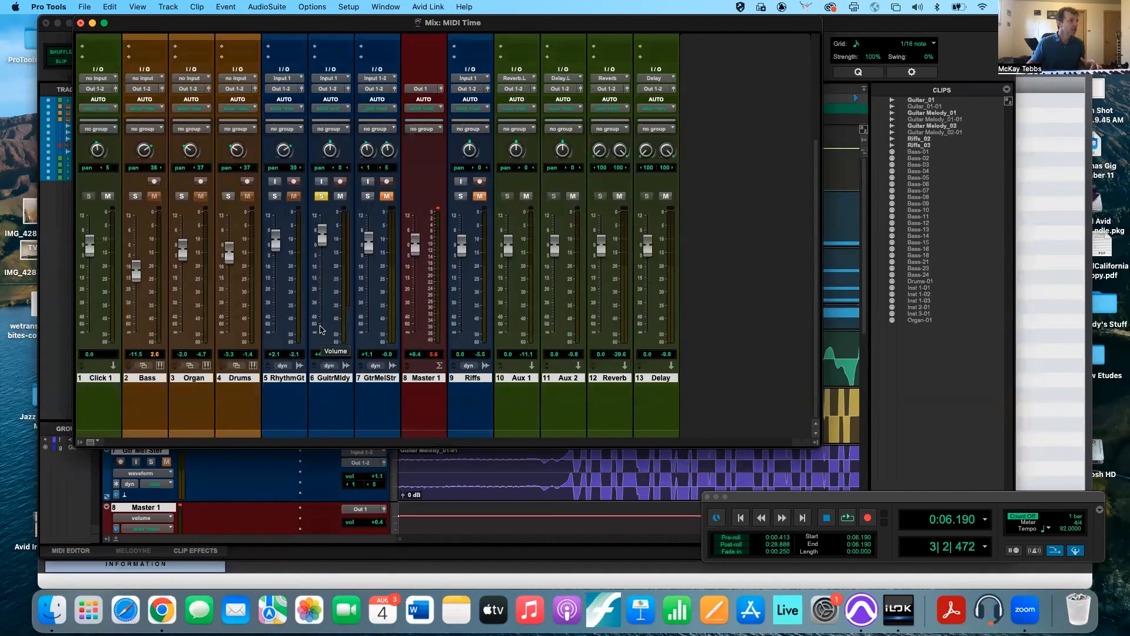
scroll(321, 330, "up", 6)
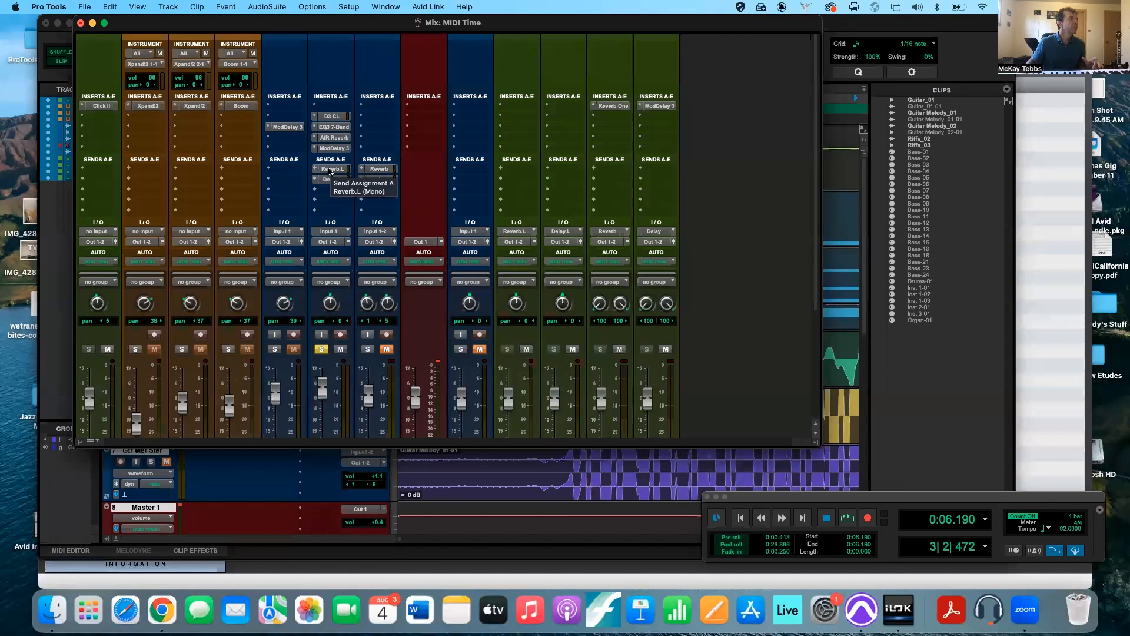
Step: Open the Guitar Melody track's Reverb.L send fader, move its window clear of the sends and raise the level to about +6.5 dB
left_click(330, 170)
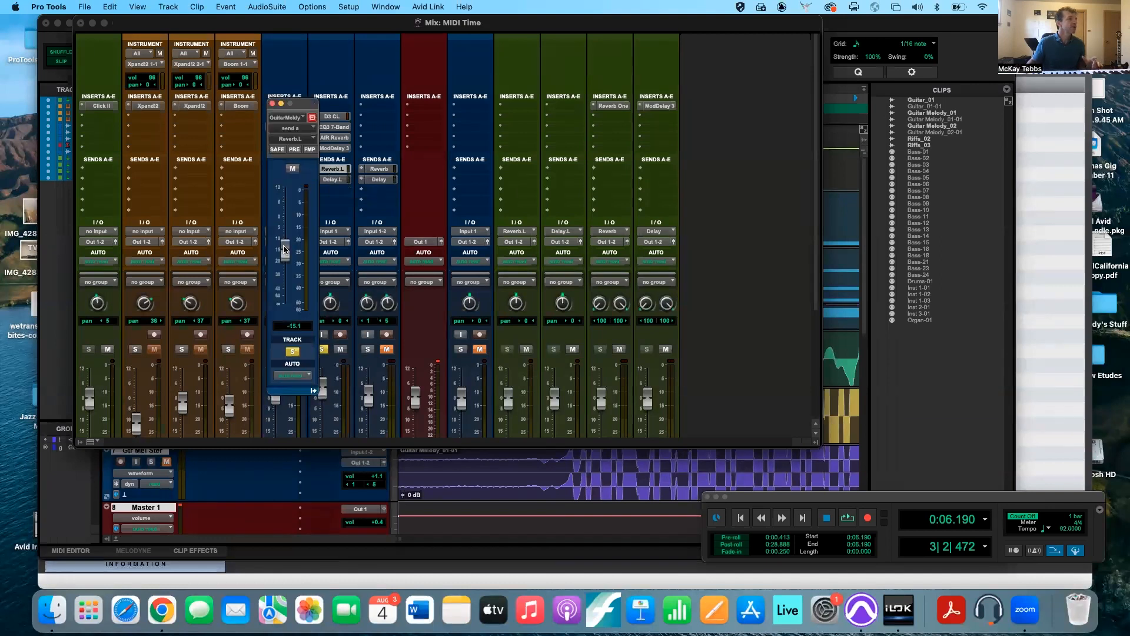
left_click_drag(284, 243, 286, 241)
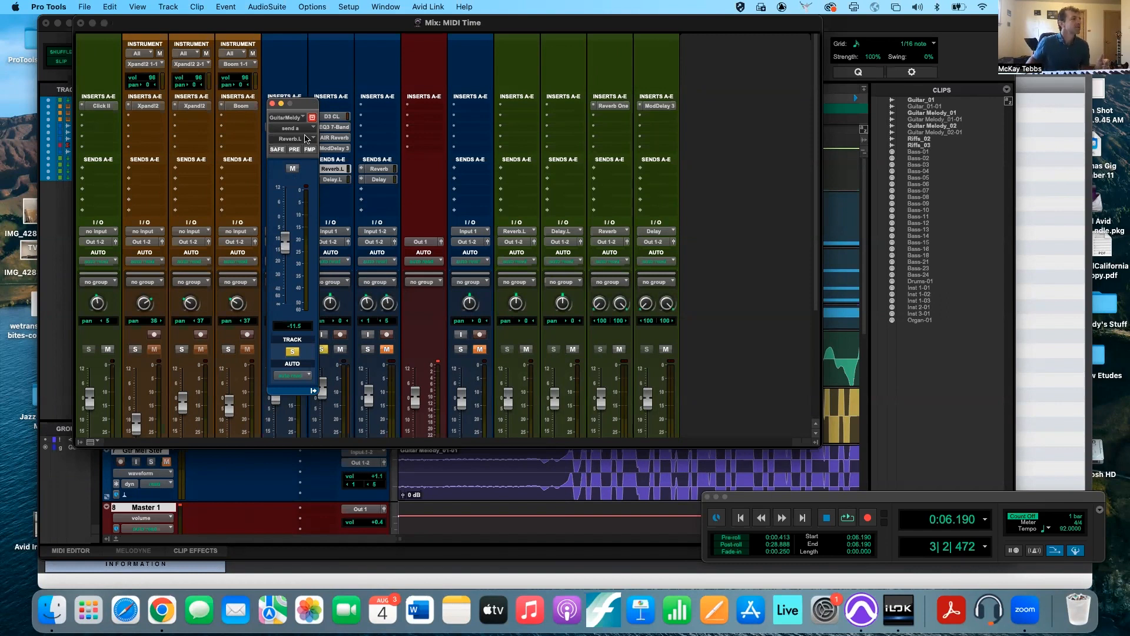
left_click_drag(299, 107, 263, 111)
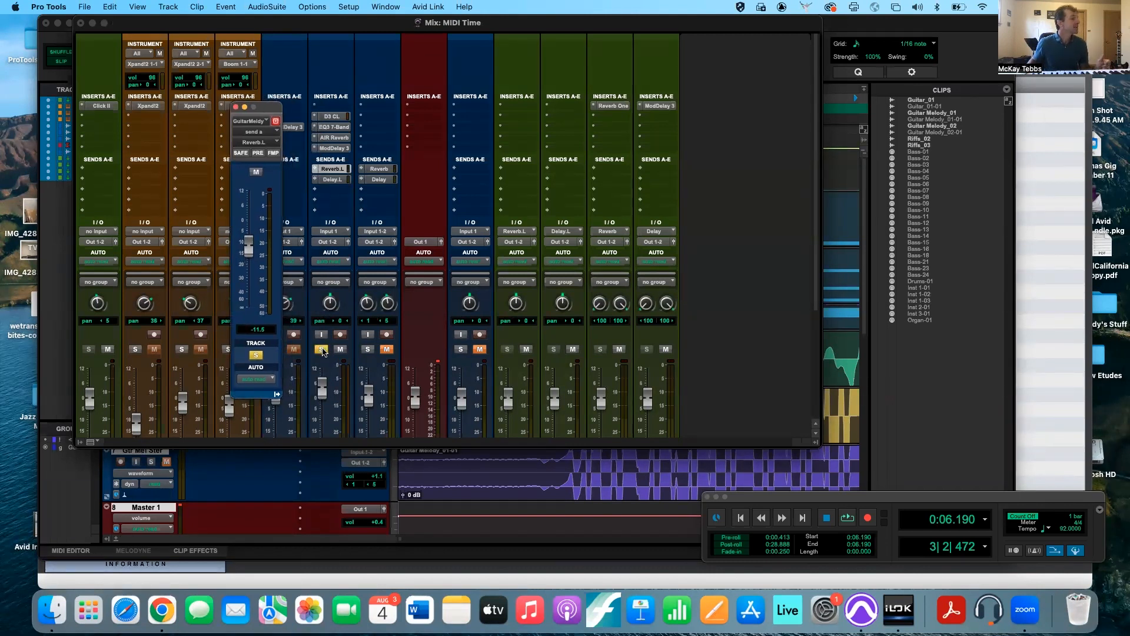
left_click_drag(247, 243, 246, 295)
left_click_drag(249, 256, 250, 208)
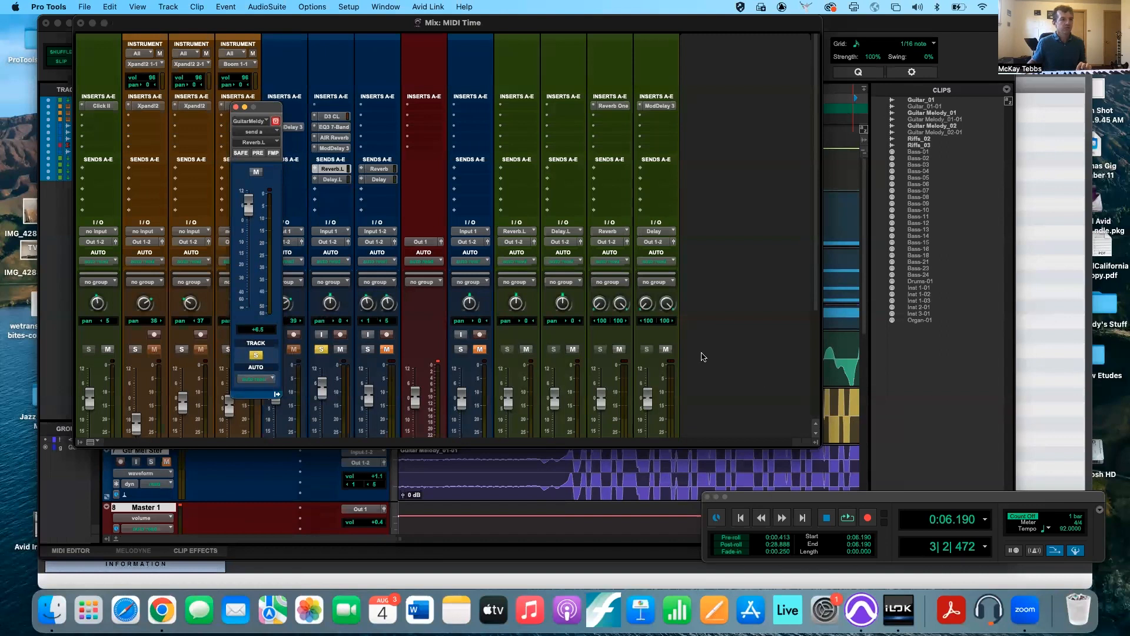
Step: Start playback, open the Guitar Melody track's Delay.L send and raise its level to about +6.9 dB
key("space")
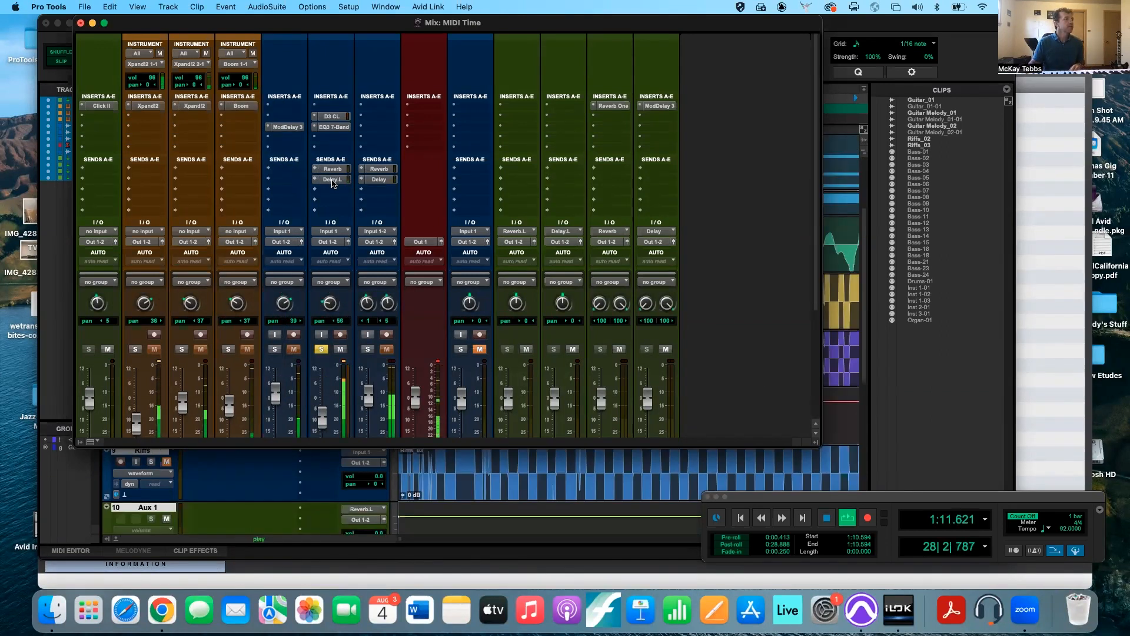
left_click(333, 179)
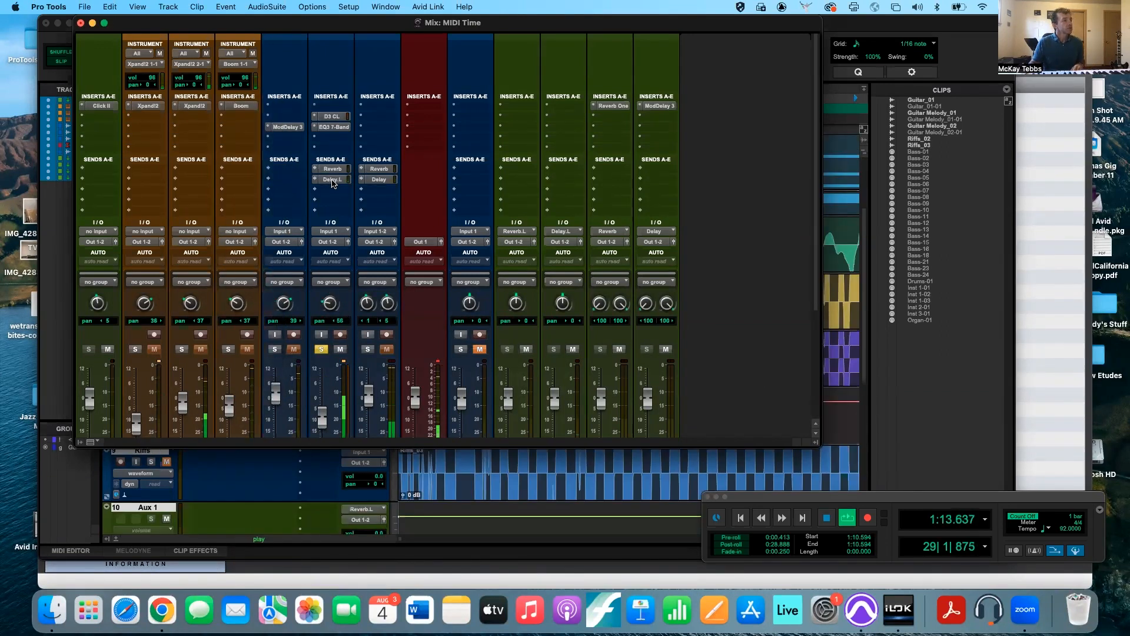
left_click(333, 179)
left_click(333, 180)
left_click(333, 180)
left_click(332, 180)
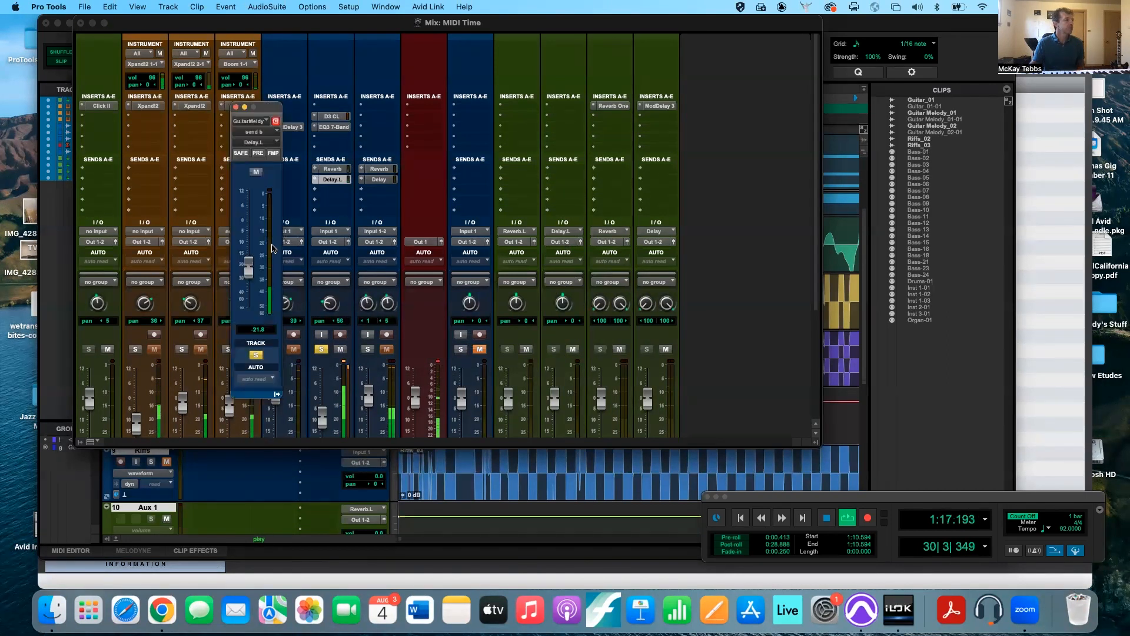
left_click_drag(250, 269, 252, 214)
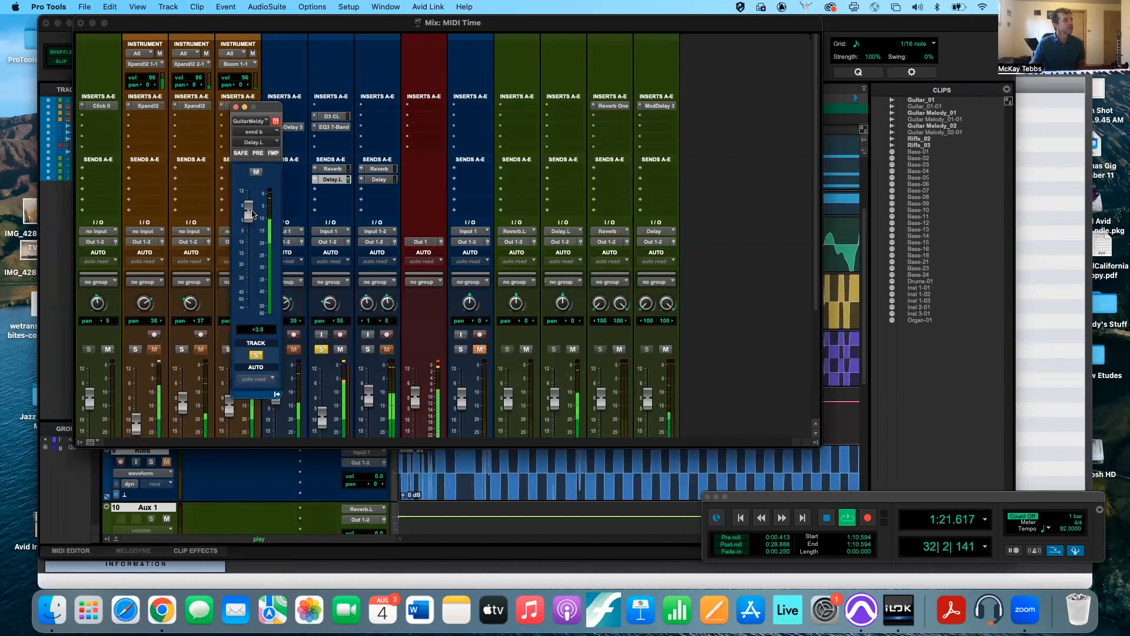
left_click_drag(252, 214, 252, 205)
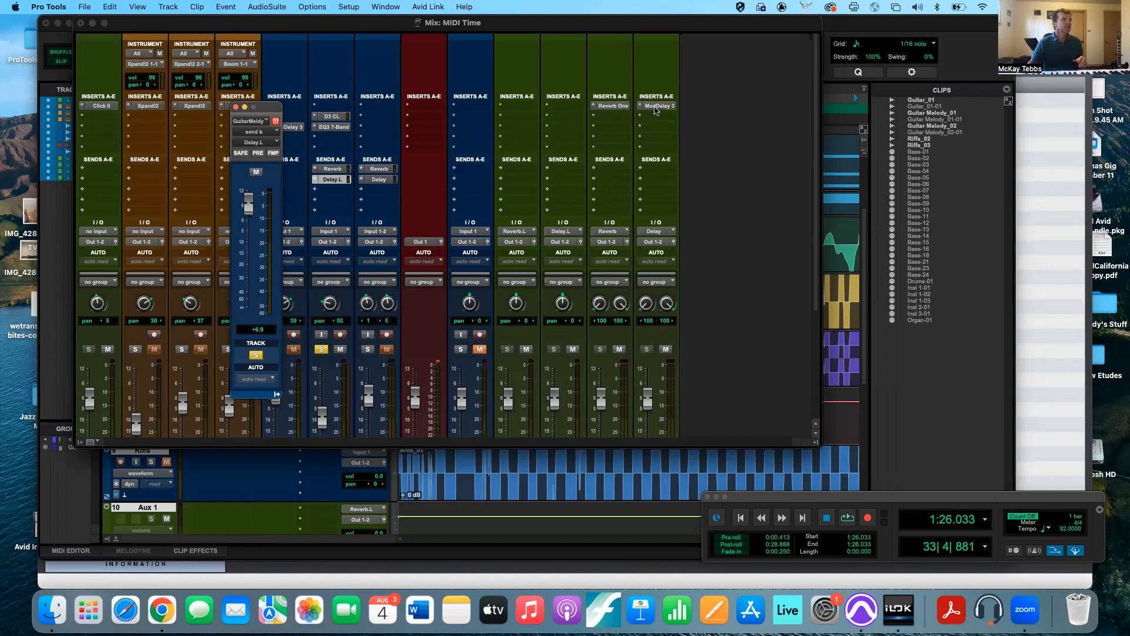
Step: Audition eighth, sixteenth, half and quarter note delay times in the Delay aux track's Mod Delay III, with the Delay.L send at about +8.4 dB
left_click(656, 106)
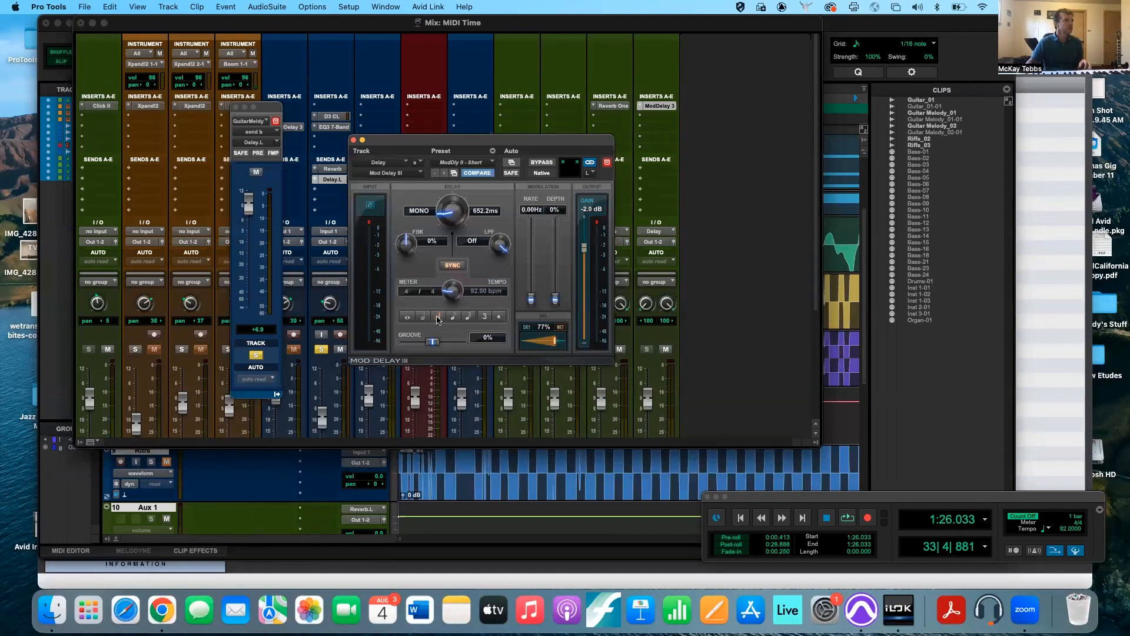
left_click(454, 316)
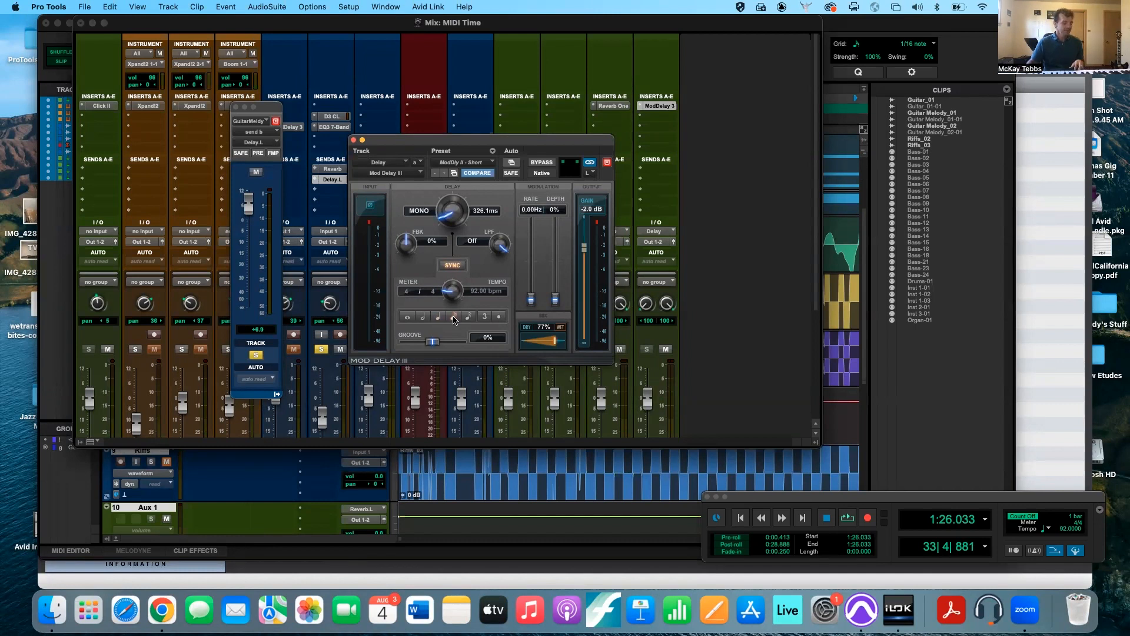
key("space")
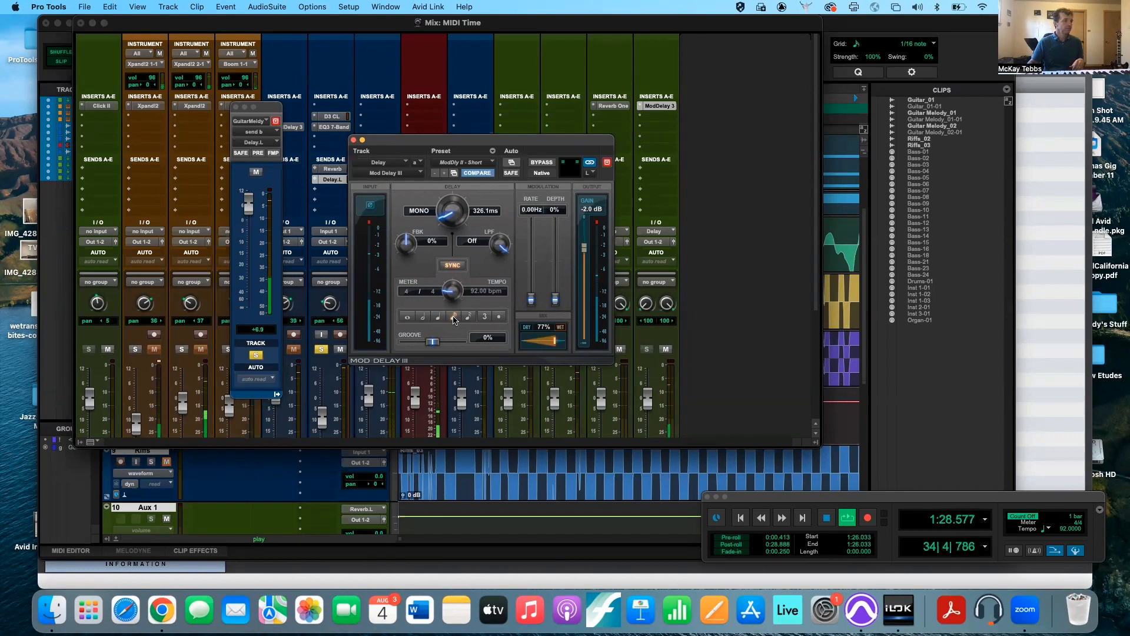
left_click_drag(248, 206, 248, 203)
left_click(469, 316)
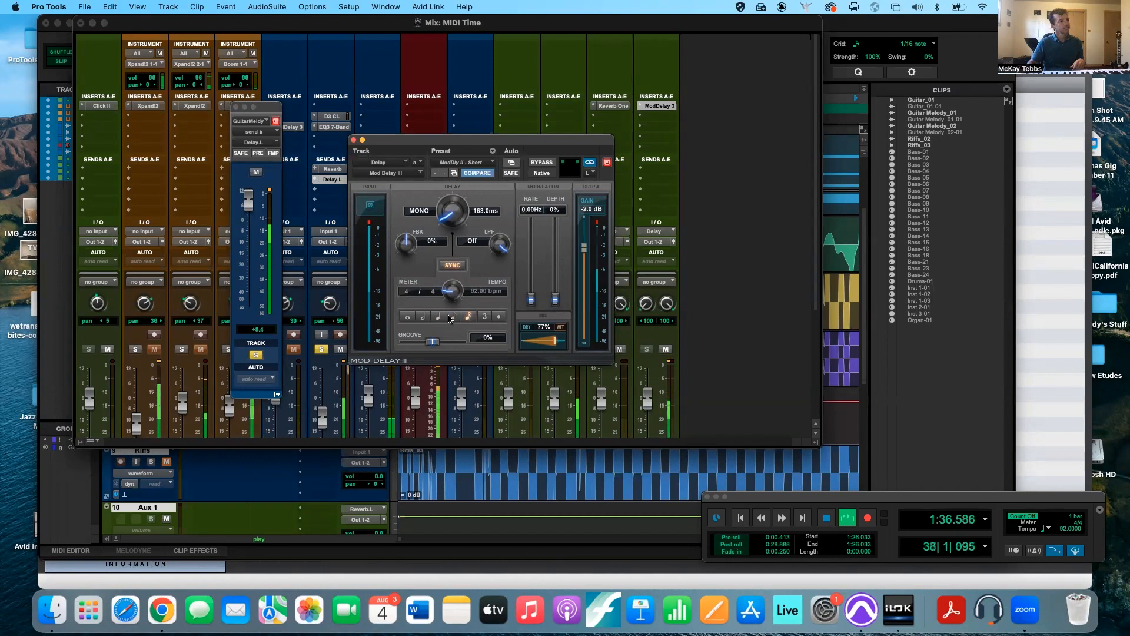
left_click(422, 318)
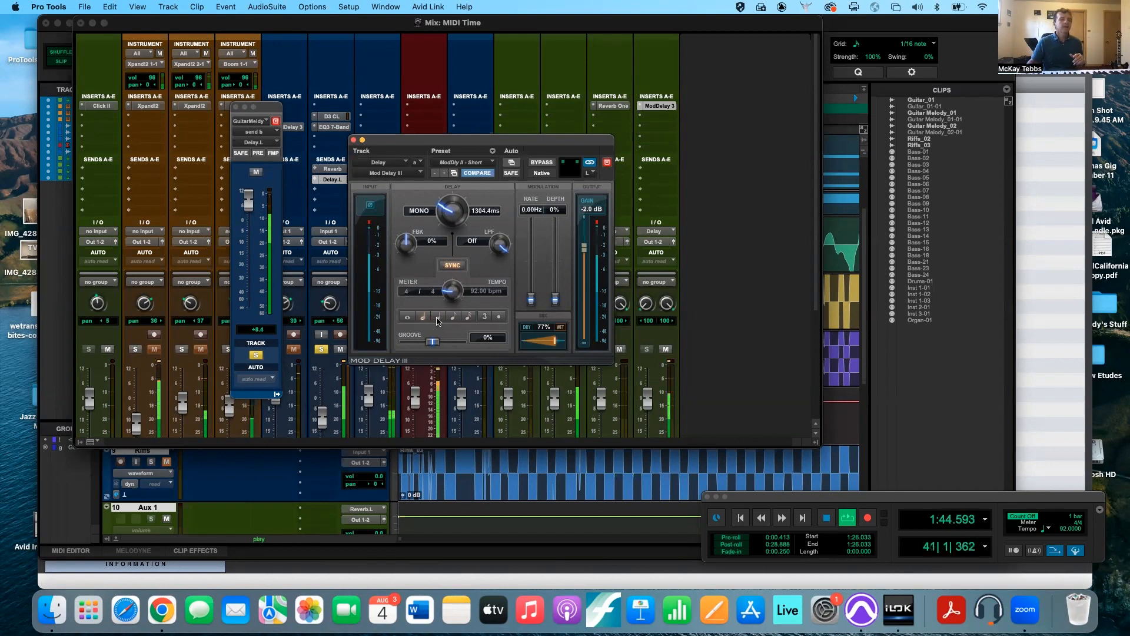
left_click(436, 318)
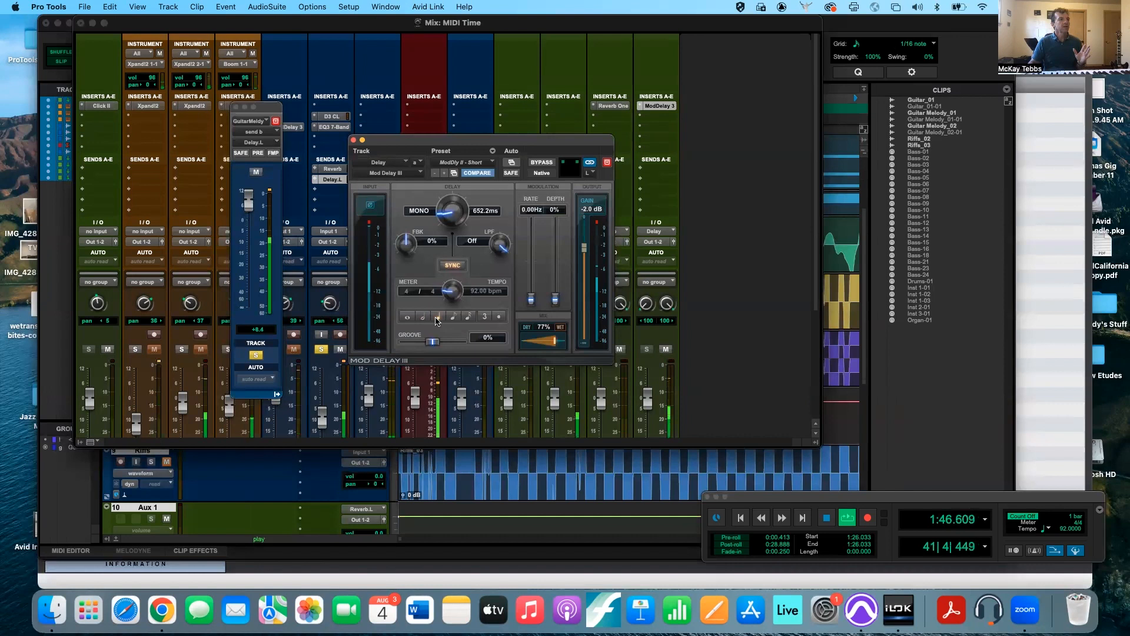
Step: Lower the Guitar Melody track's Delay.L send to about -11.5 dB, then close Mod Delay III and stop playback
left_click_drag(253, 204, 247, 247)
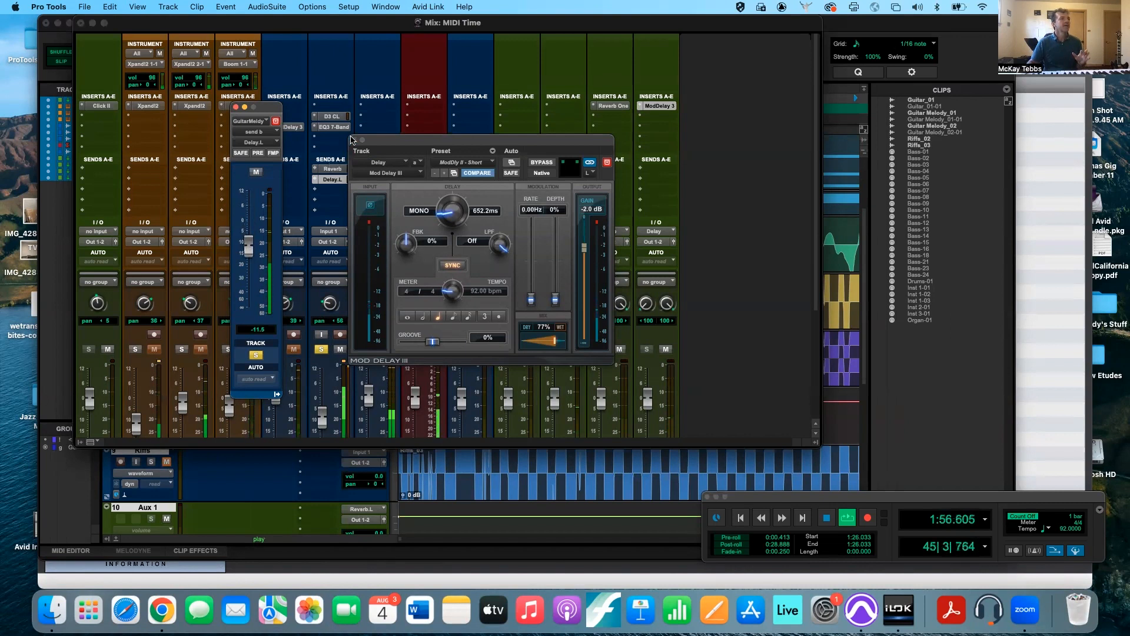
left_click(352, 140)
key("space")
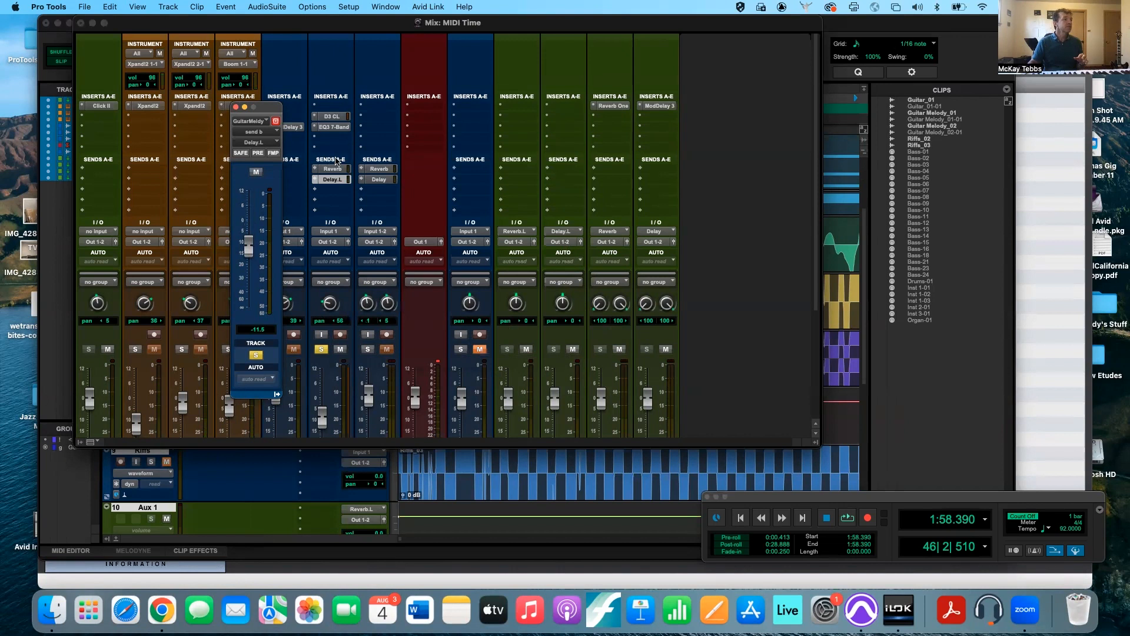
Step: Raise the Guitar Melody track's stereo Reverb send to about +9.1 dB during playback and set the Reverb aux track's Reverb One mix to 86%
left_click(333, 169)
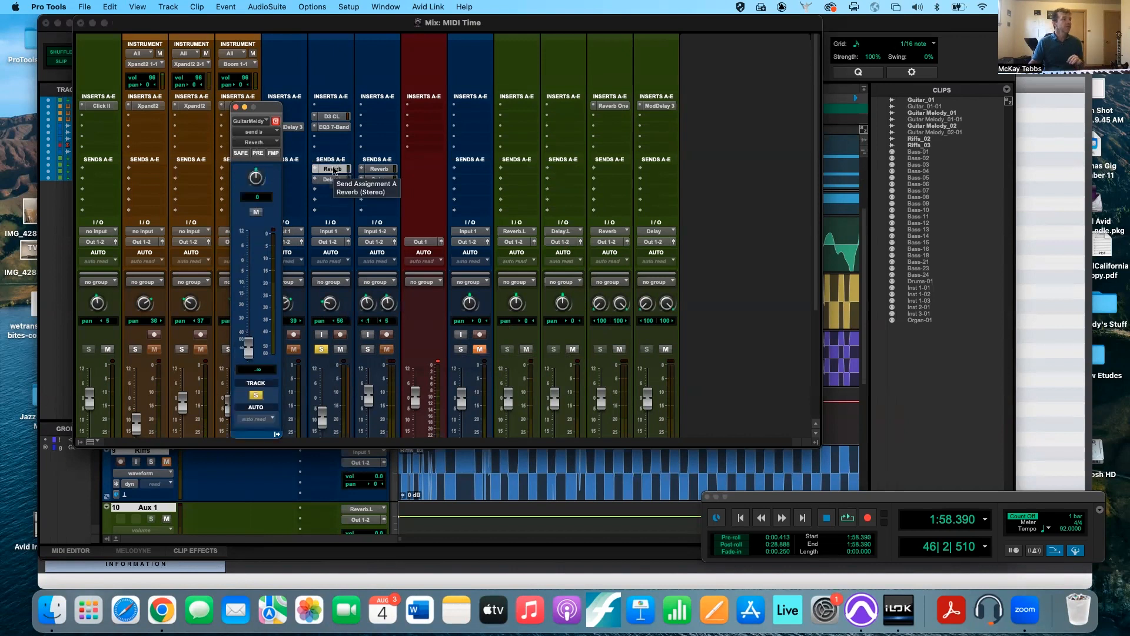
key("space")
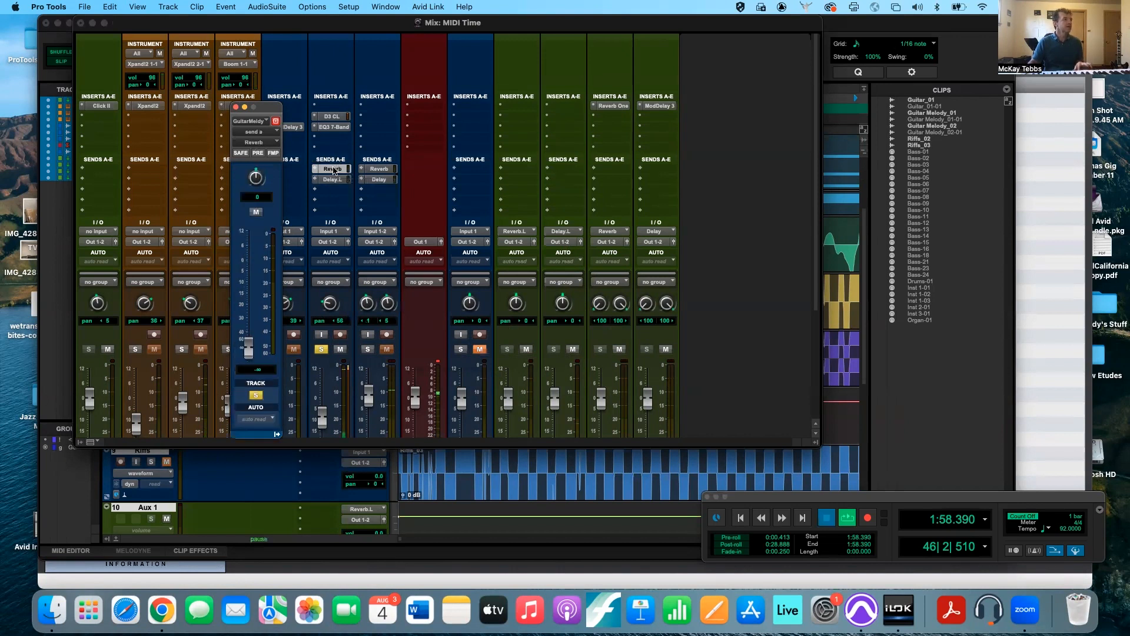
left_click_drag(249, 351, 253, 241)
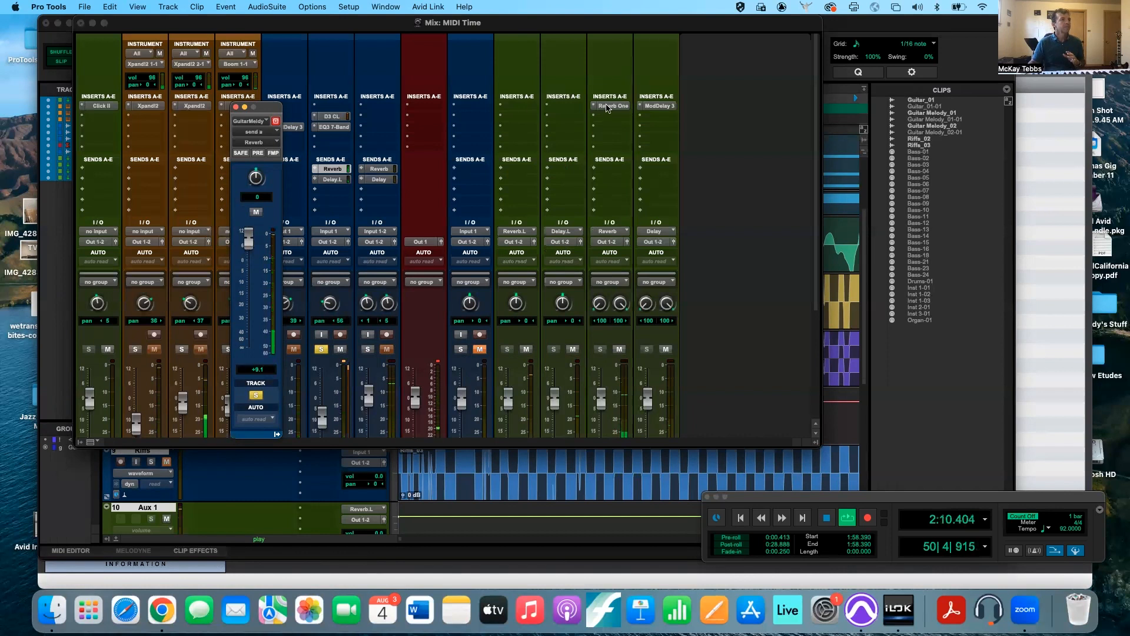
left_click(611, 106)
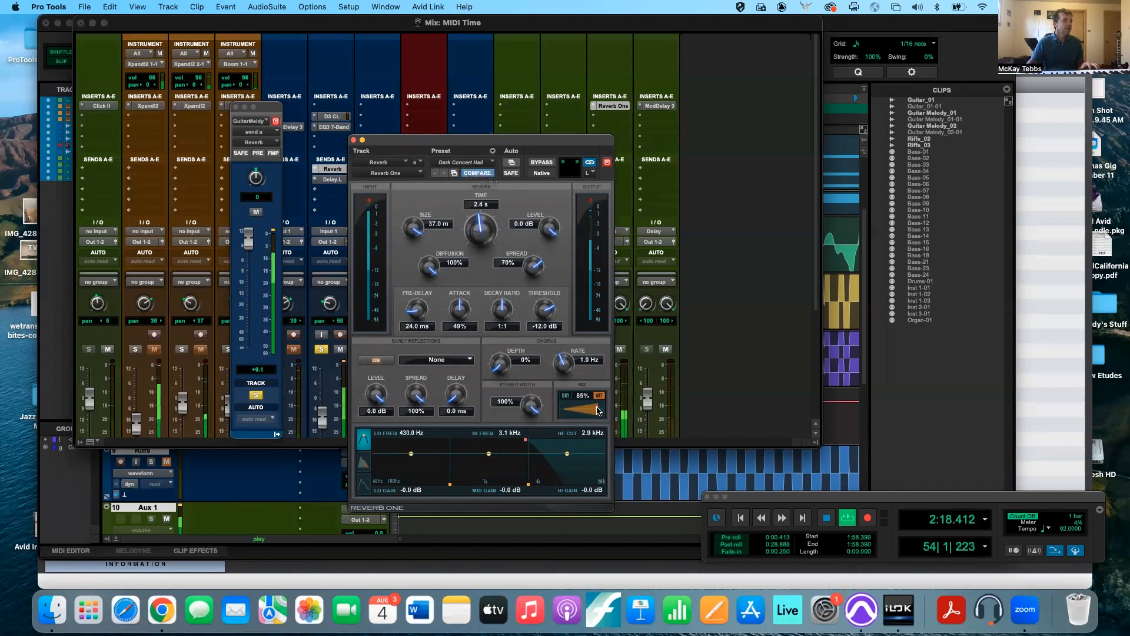
mouse_move(598, 410)
left_mouse_down()
mouse_move(565, 406)
mouse_move(597, 411)
left_mouse_up()
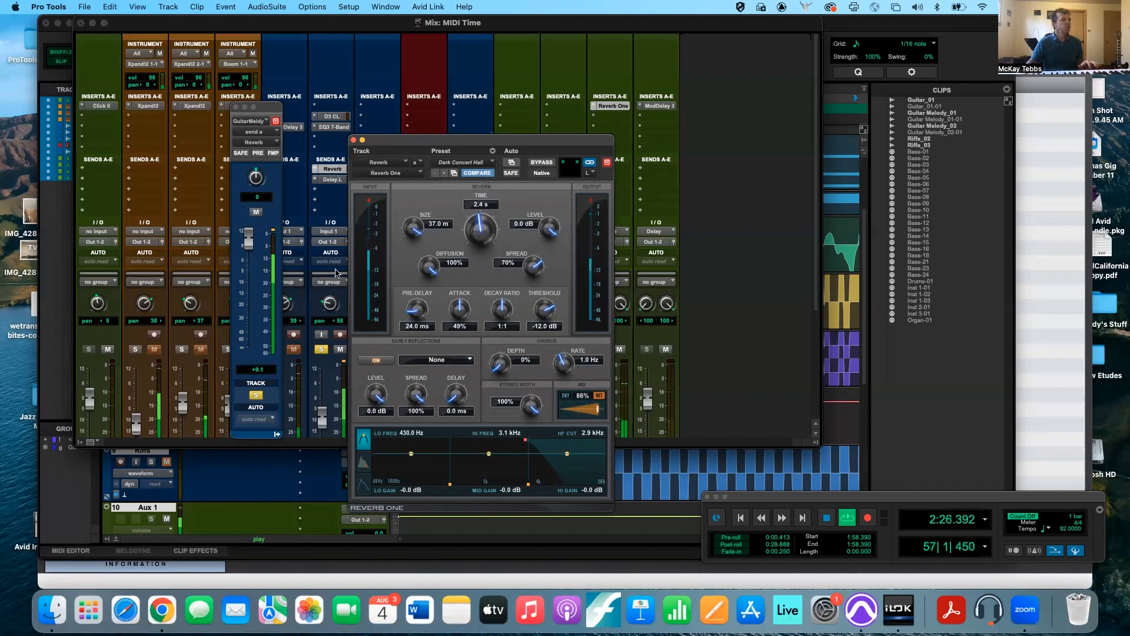
Step: Lower the Guitar Melody track's Reverb send to about -6.2 dB, close Reverb One and stop playback
left_click_drag(245, 245, 242, 276)
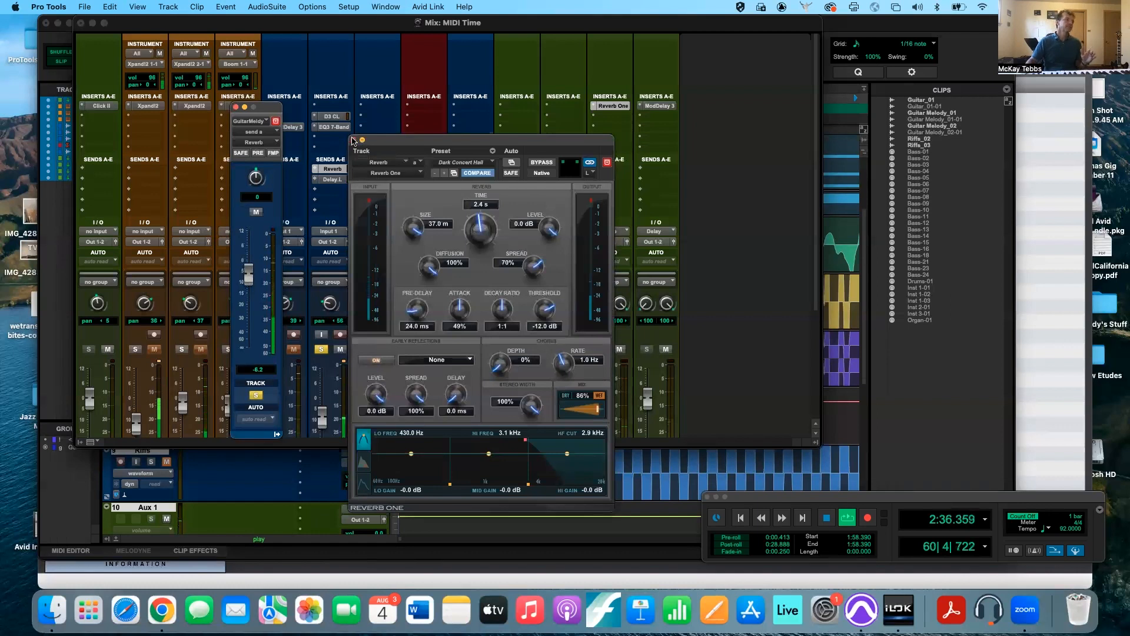
left_click(354, 140)
key("space")
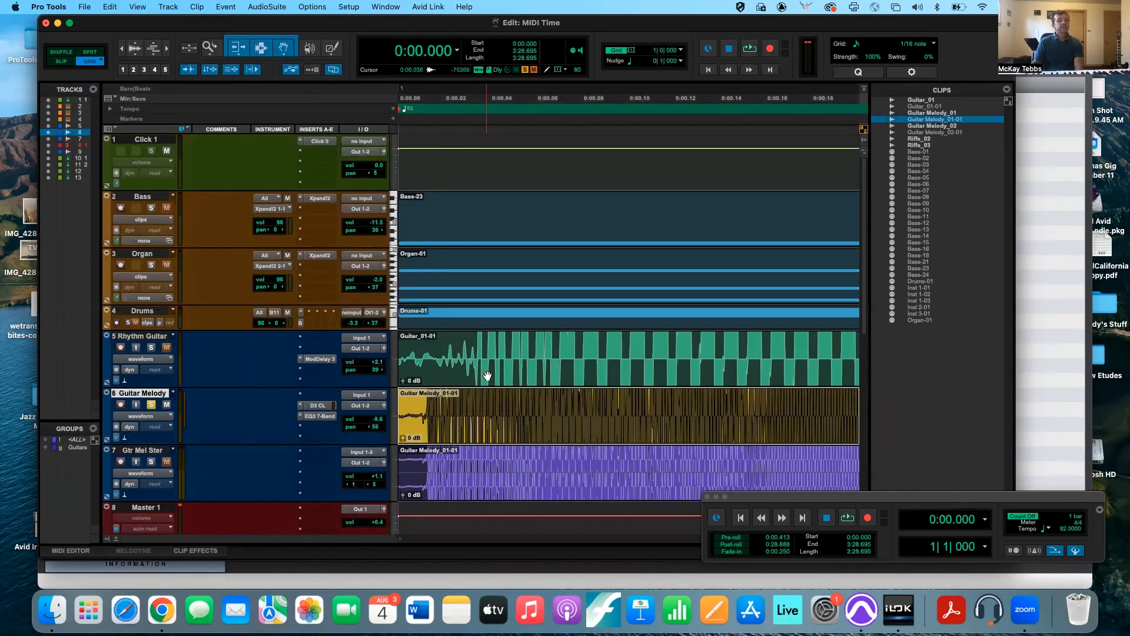
Step: Browse the AudioSuite effect categories and open EQ3 7-Band for the selected Guitar Melody clip
left_click(264, 8)
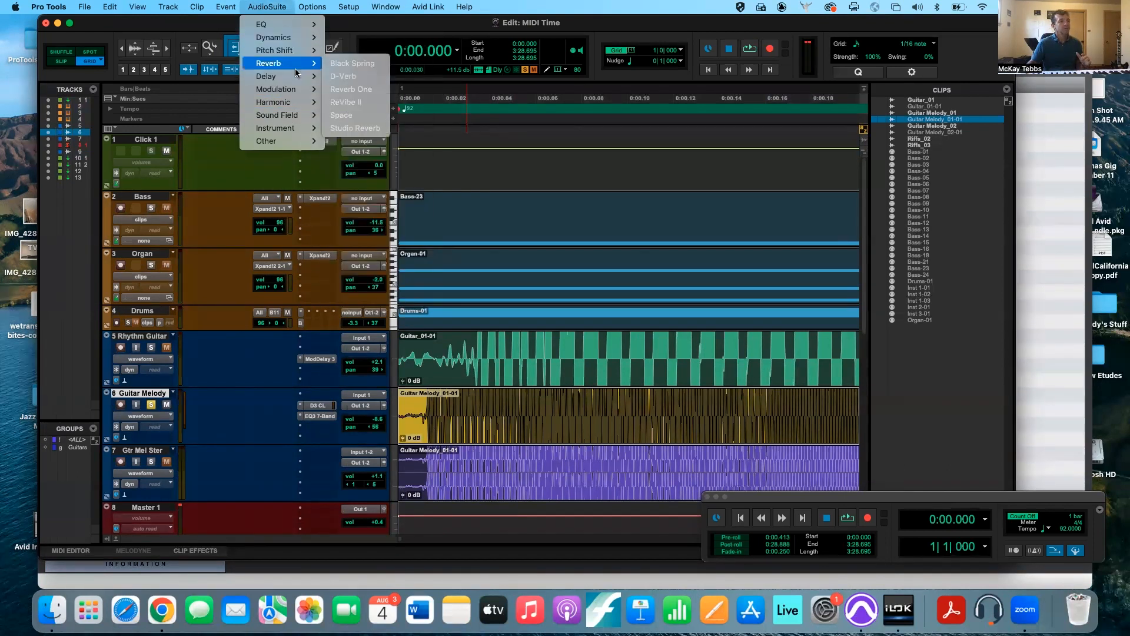
mouse_move(297, 111)
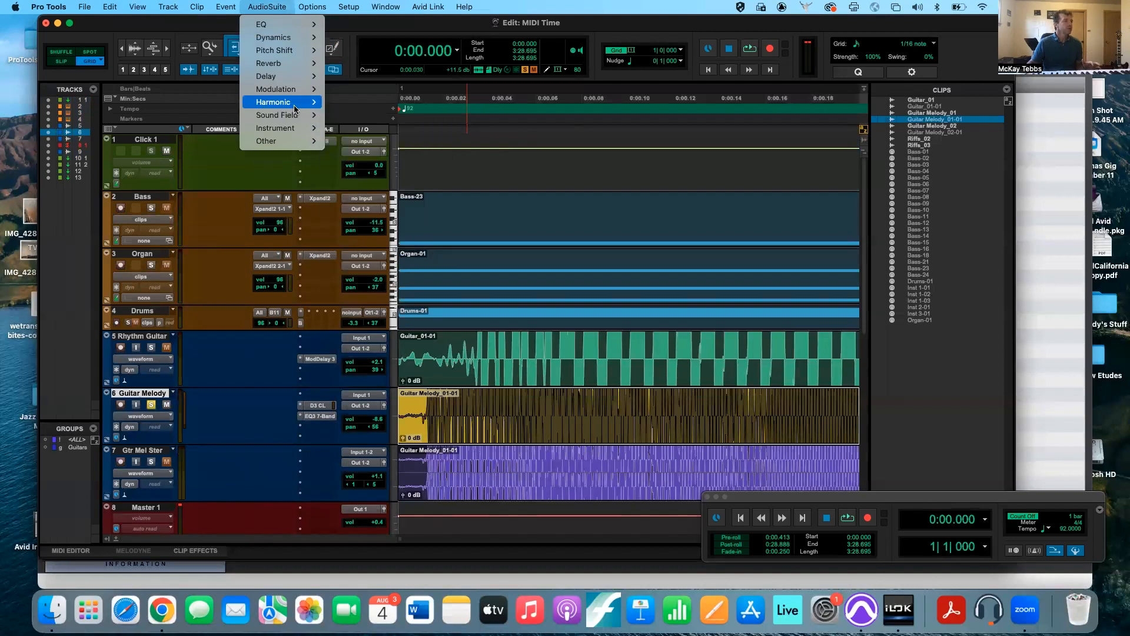
mouse_move(294, 39)
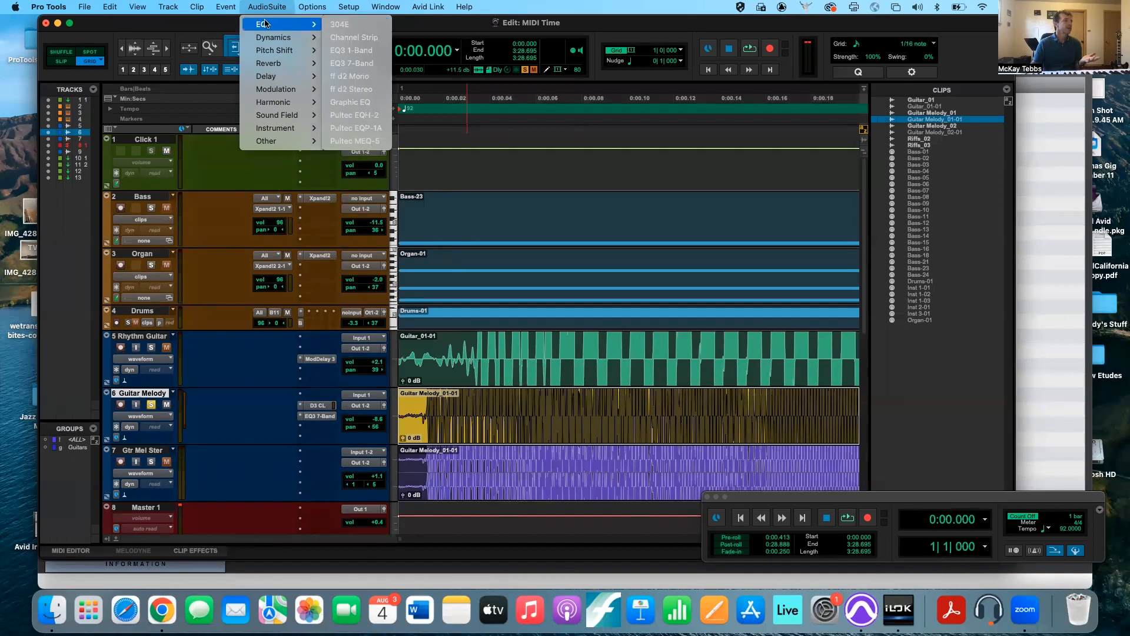
left_click(353, 63)
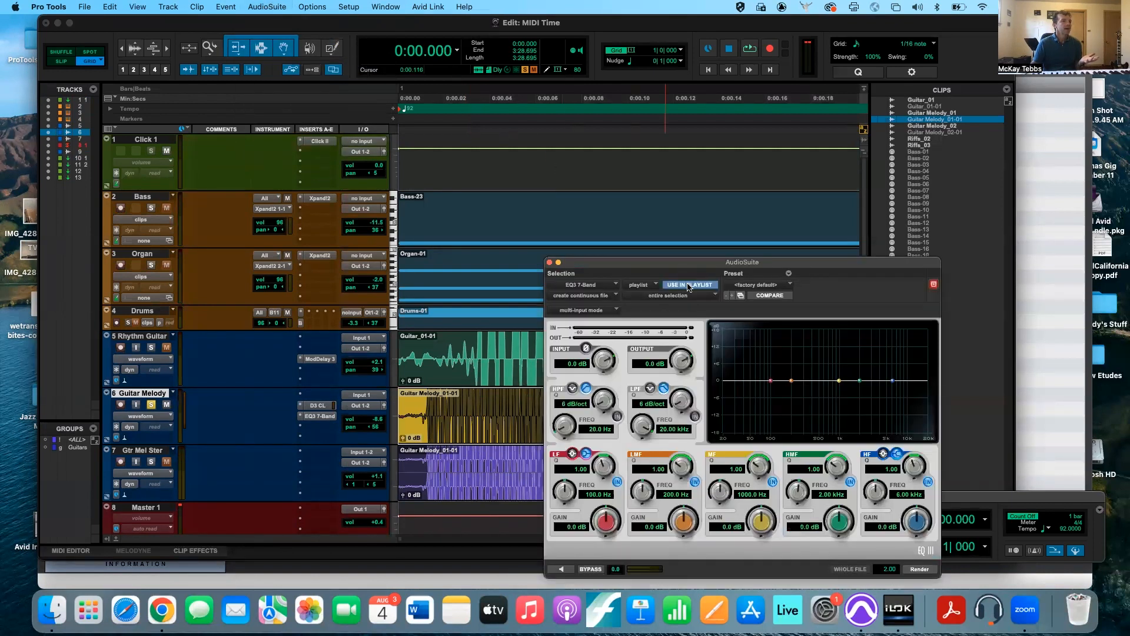
Step: Boost the EQ's MF band with a Q of 6.38, placing it at about 607.8 Hz with 10.8 dB of gain
left_click_drag(839, 382, 843, 329)
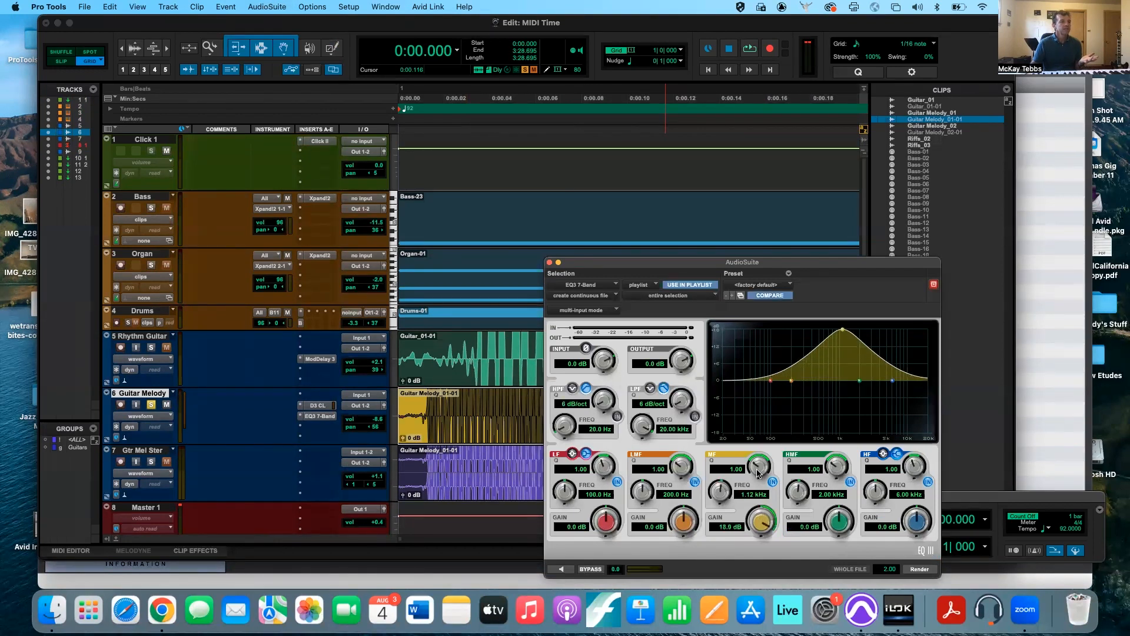
left_click_drag(758, 473, 758, 447)
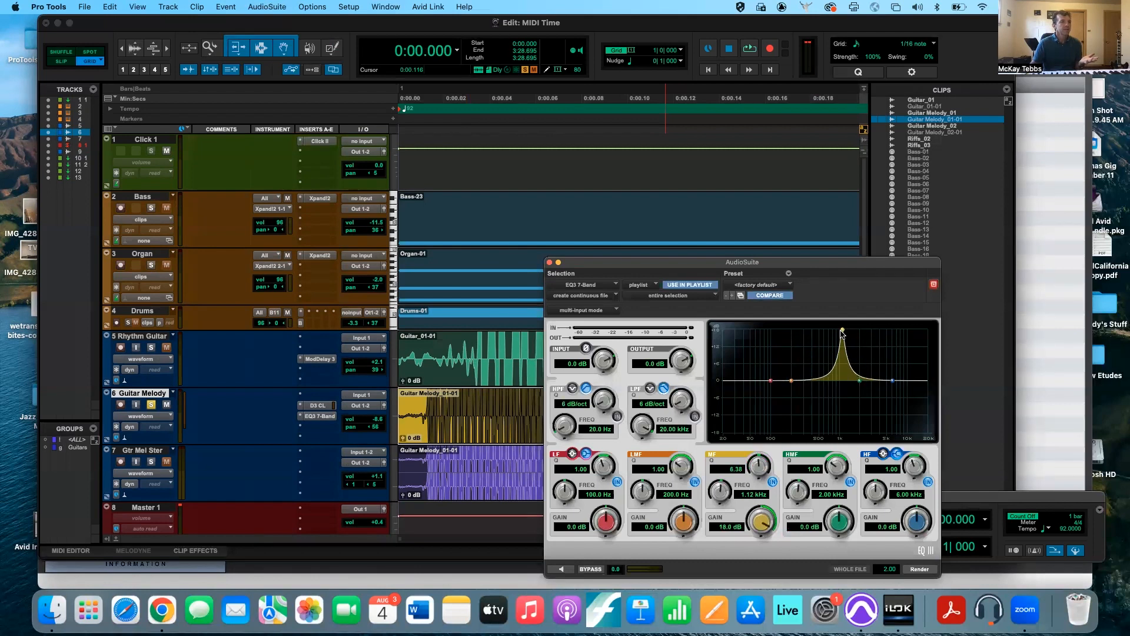
left_click_drag(843, 333, 824, 352)
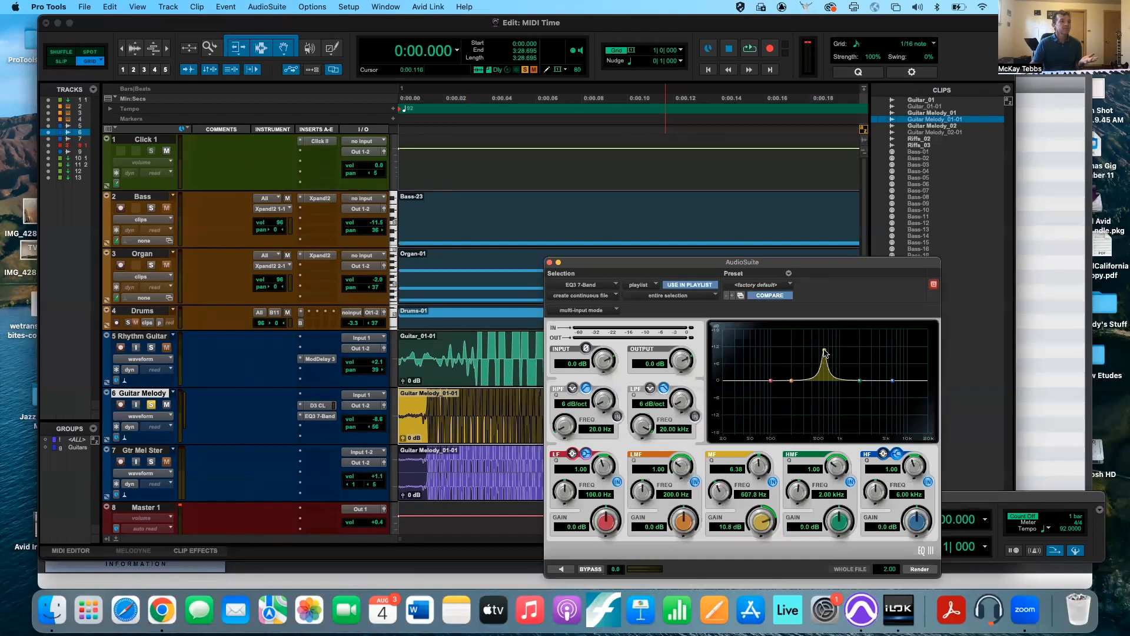
Step: Replace the AudioSuite EQ with Pitch II for the selected Guitar Melody clip, set its fine pitch shift to 11 cents, and close it unrendered
left_click(550, 263)
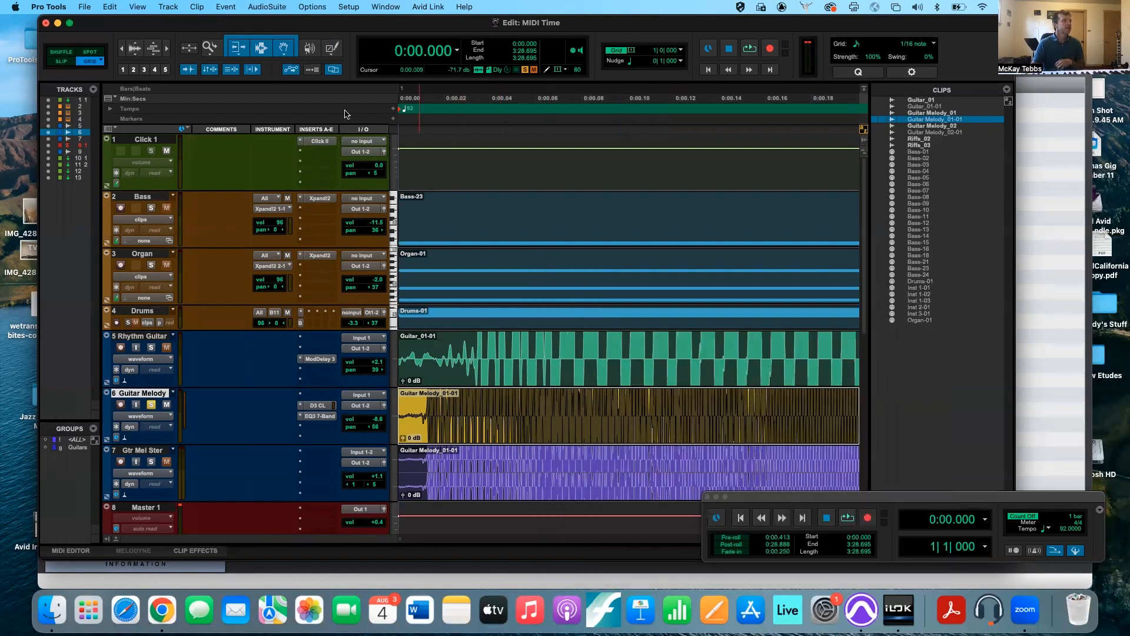
left_click(282, 9)
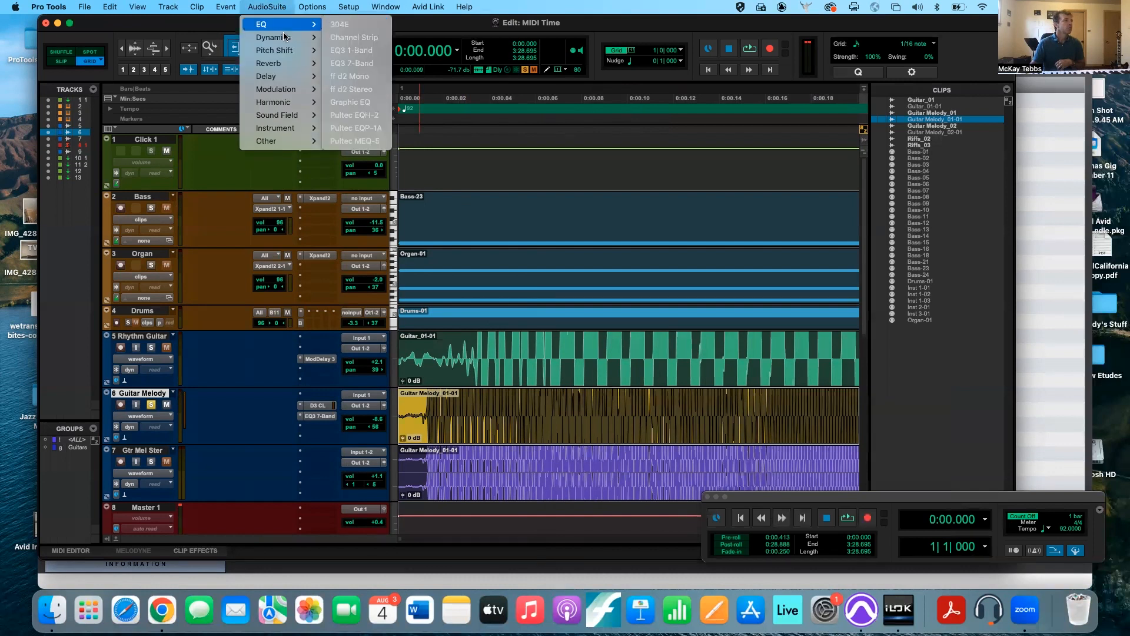
mouse_move(285, 50)
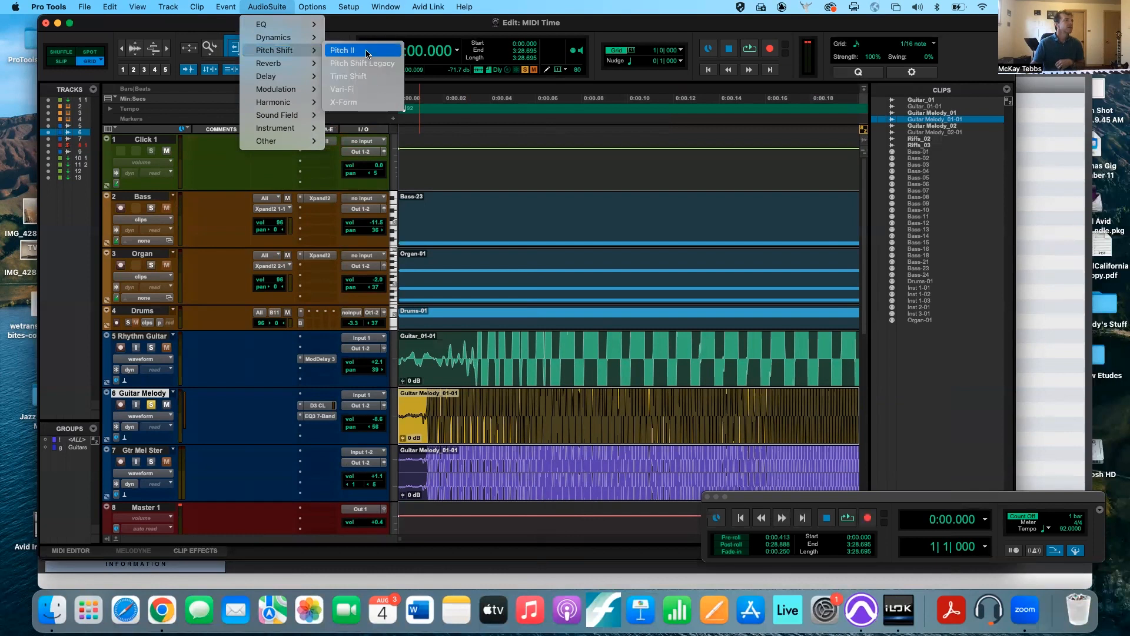
left_click(365, 51)
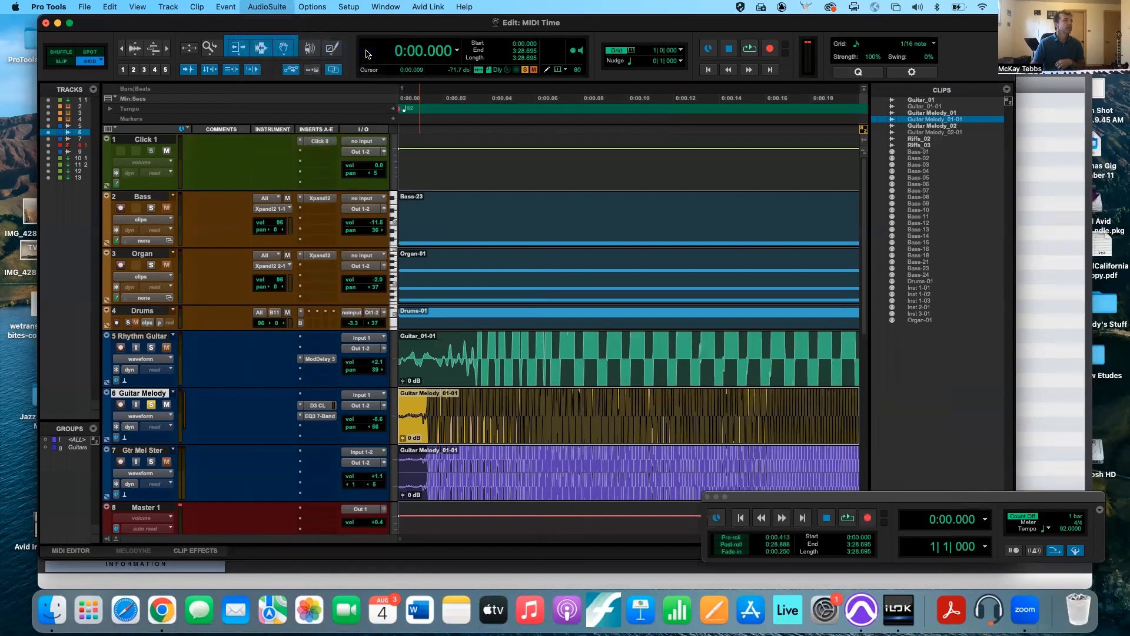
left_click_drag(632, 264, 572, 181)
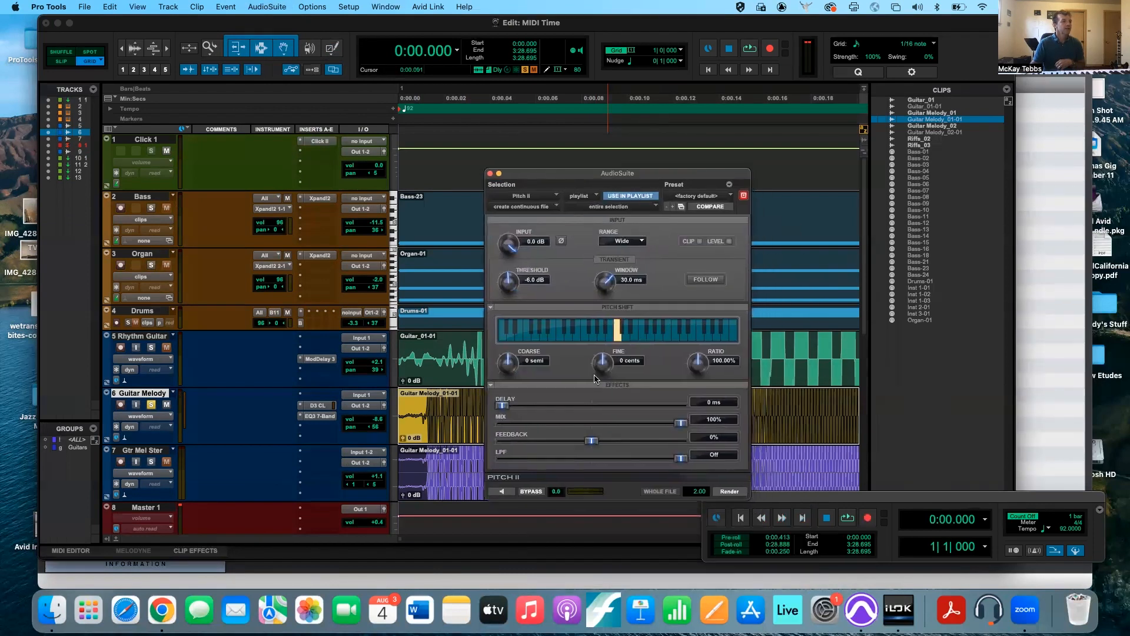
left_click_drag(601, 360, 604, 337)
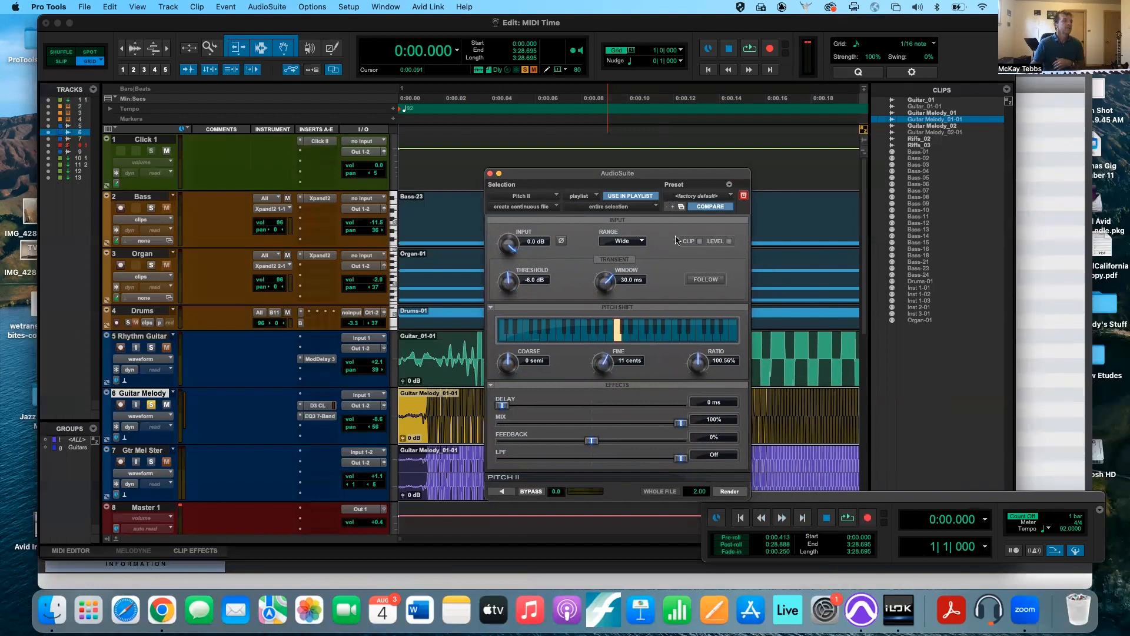
left_click(490, 174)
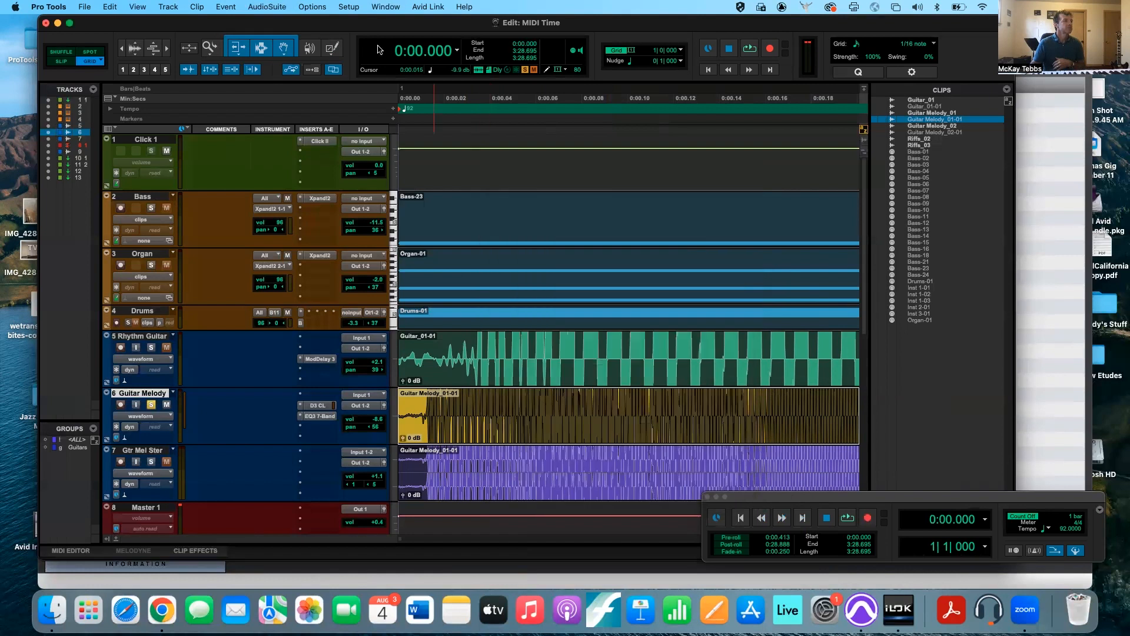
Step: View the AudioSuite Reverb One effect for the selected Guitar Melody clip, closing it without rendering
left_click(265, 7)
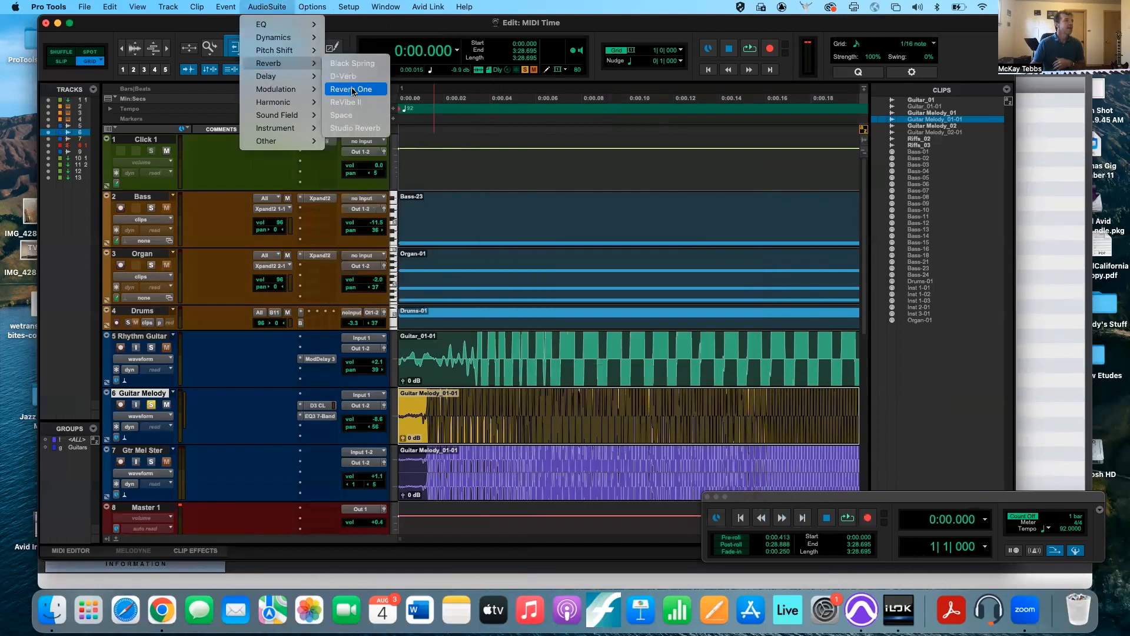
left_click(353, 92)
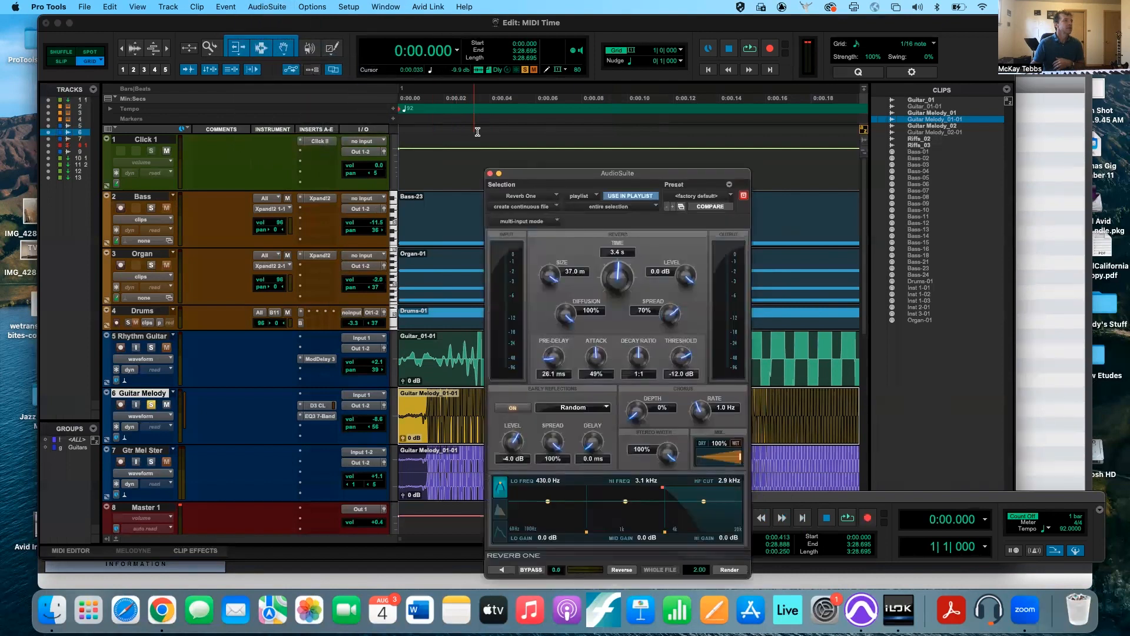
left_click(490, 173)
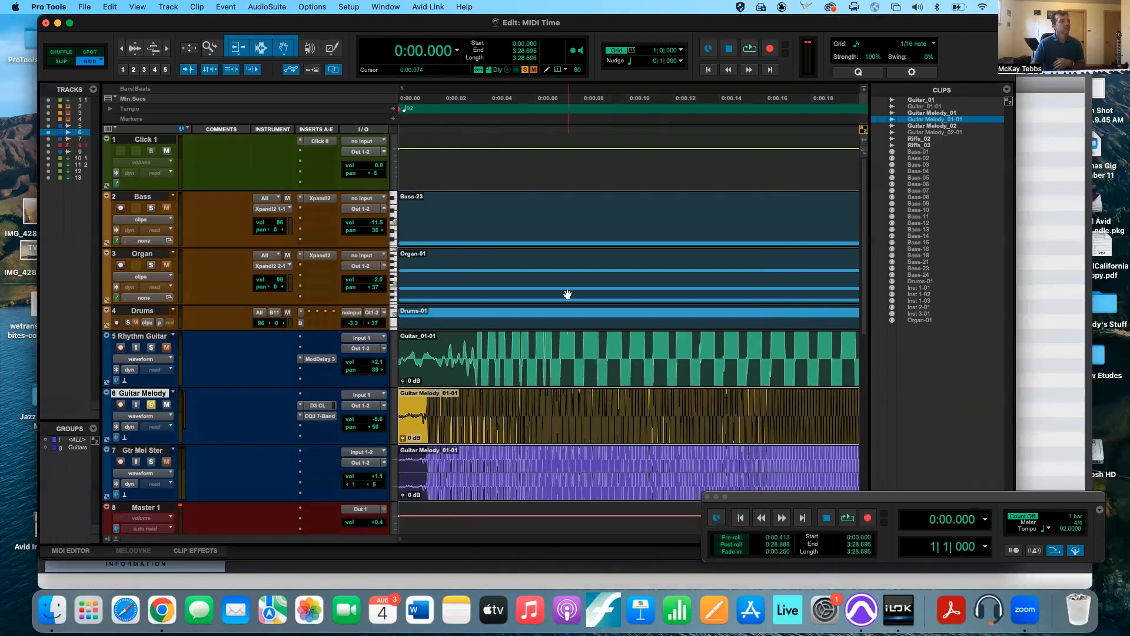
Step: Zoom the timeline out and examine the AudioSuite effects in the Instrument and Harmonic categories
key("r")
key("r")
key("r")
key("r")
key("r")
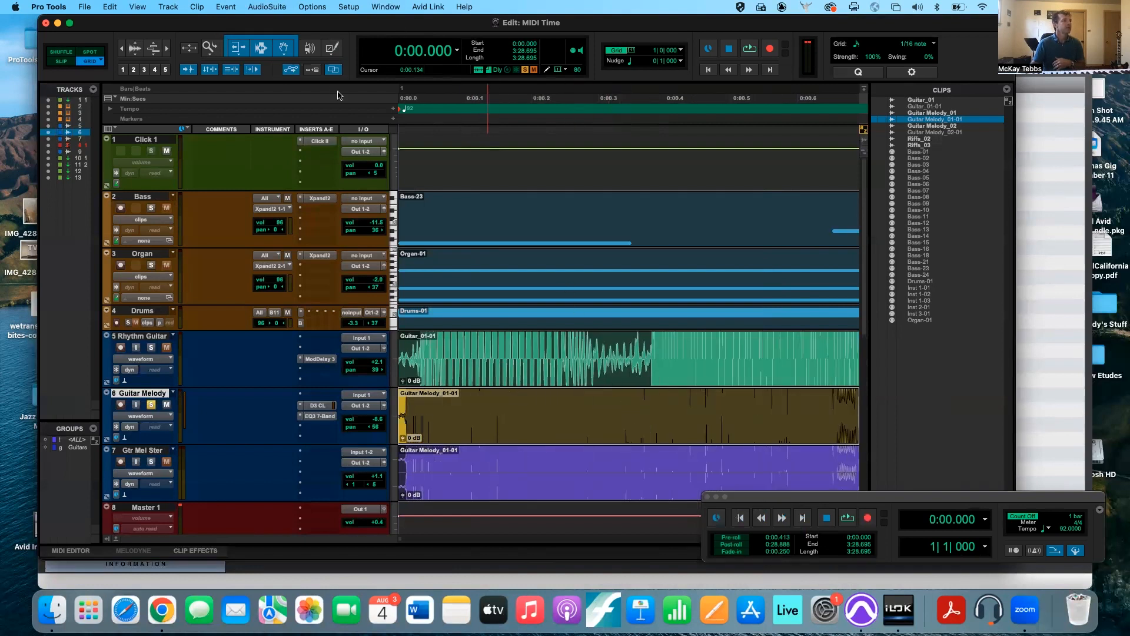
left_click(278, 8)
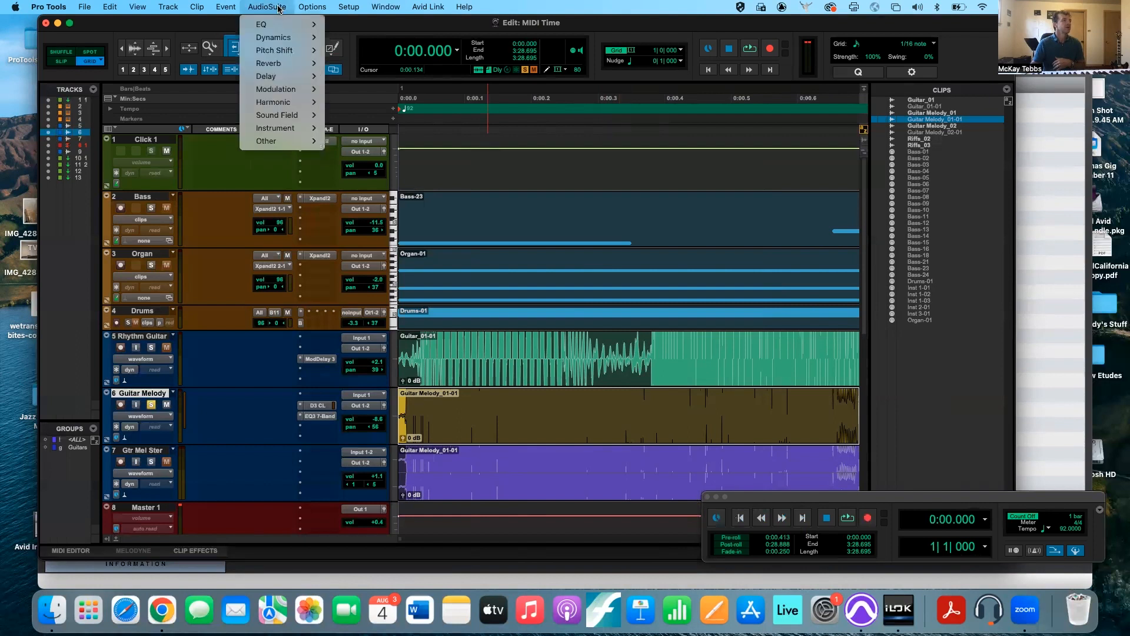
mouse_move(306, 129)
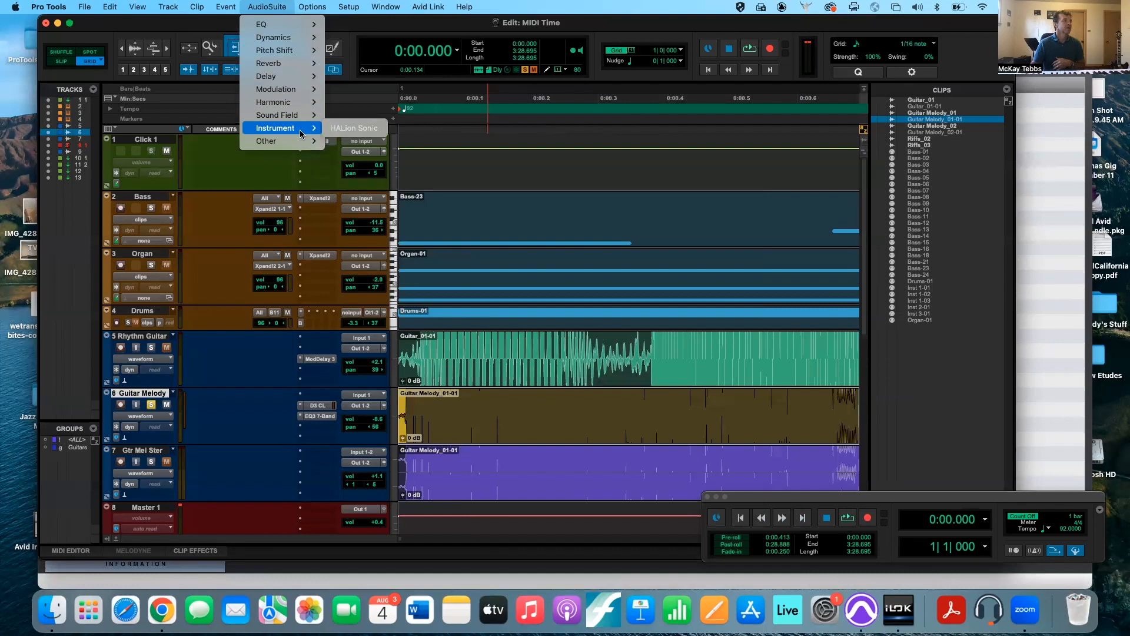
mouse_move(302, 102)
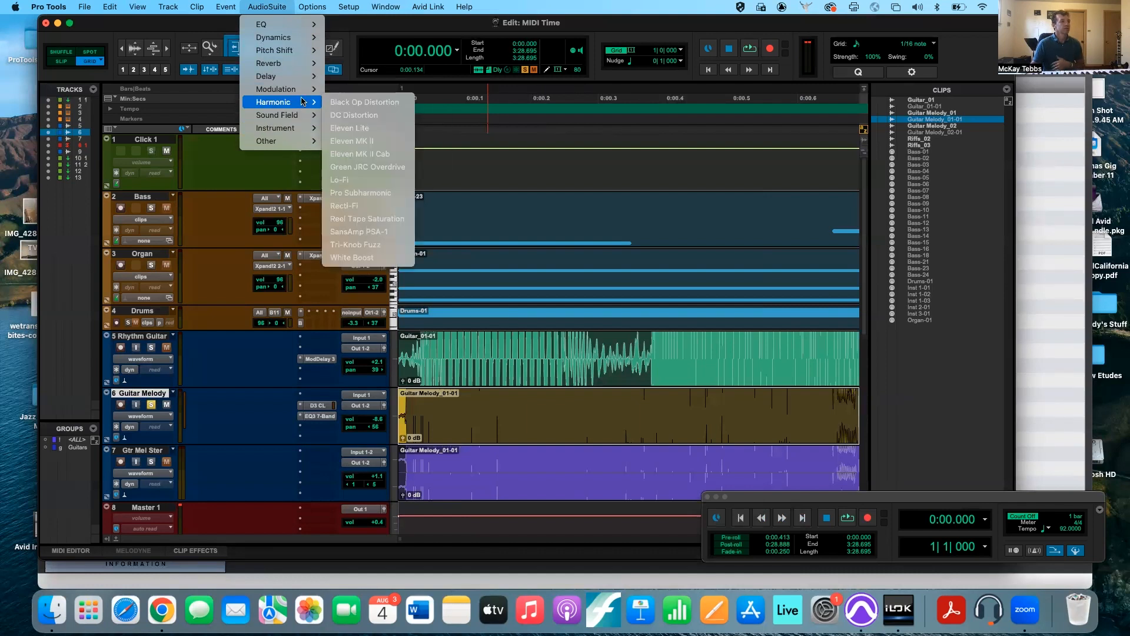